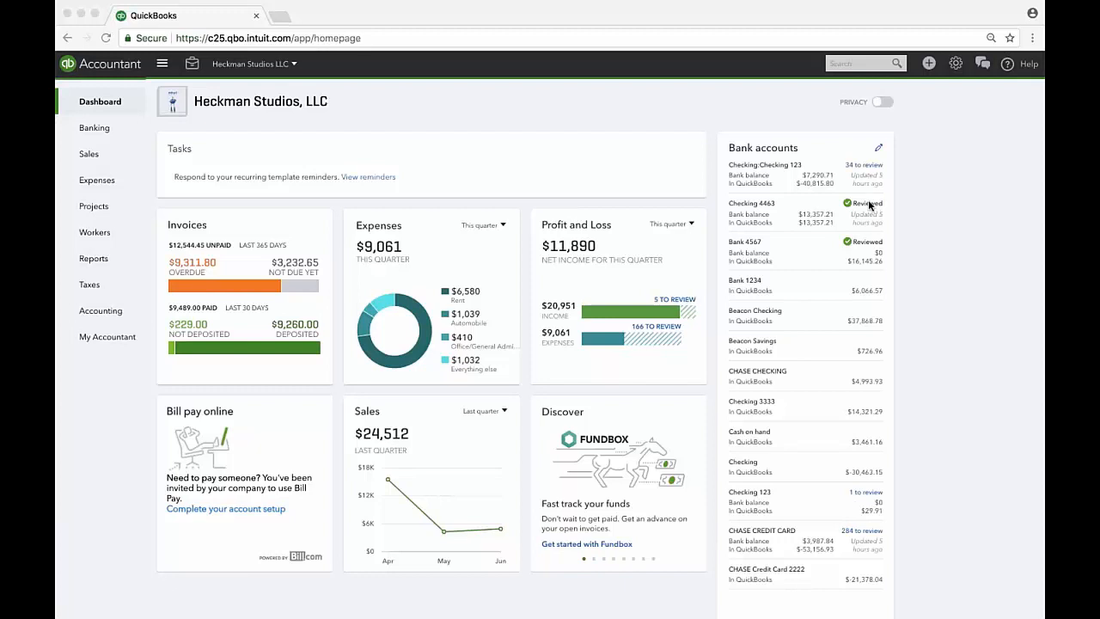
scroll(886, 204, down, 1)
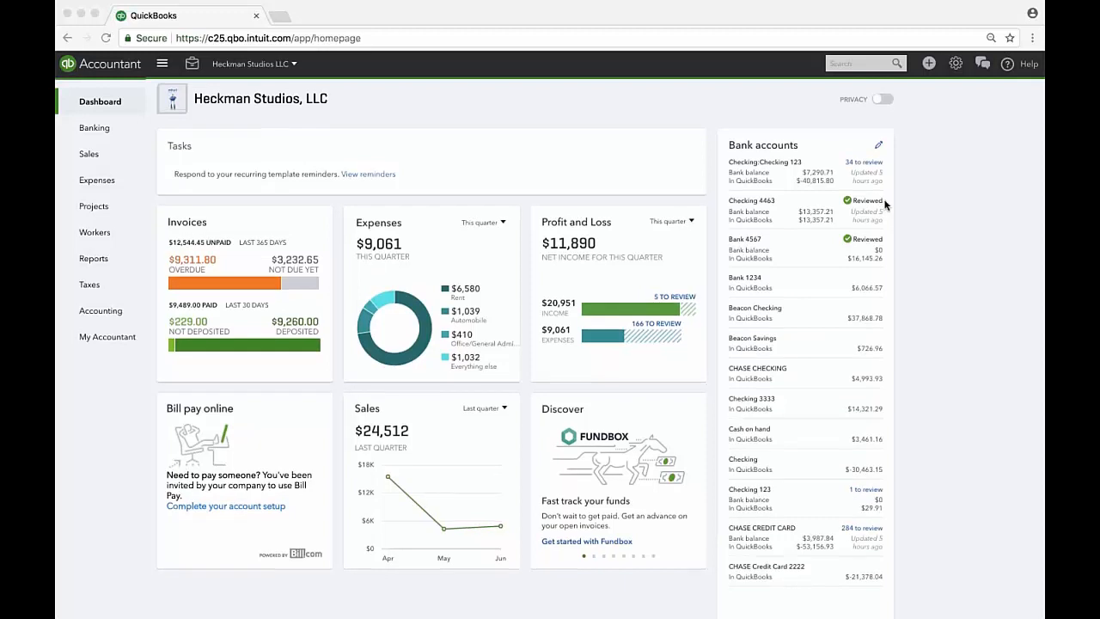
scroll(885, 204, down, 2)
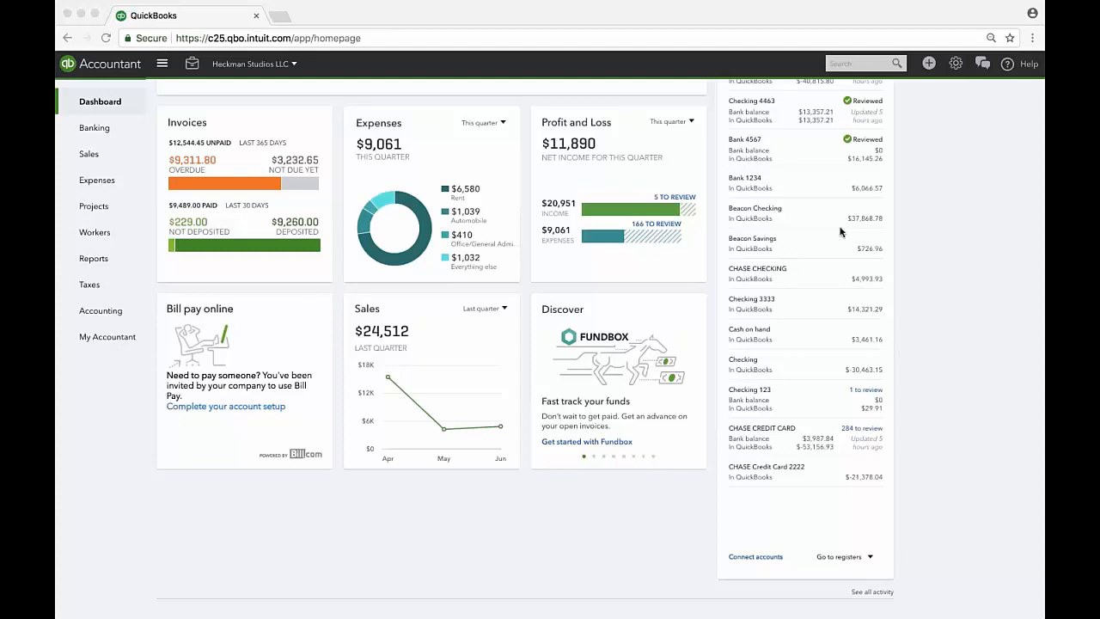
scroll(841, 230, down, 1)
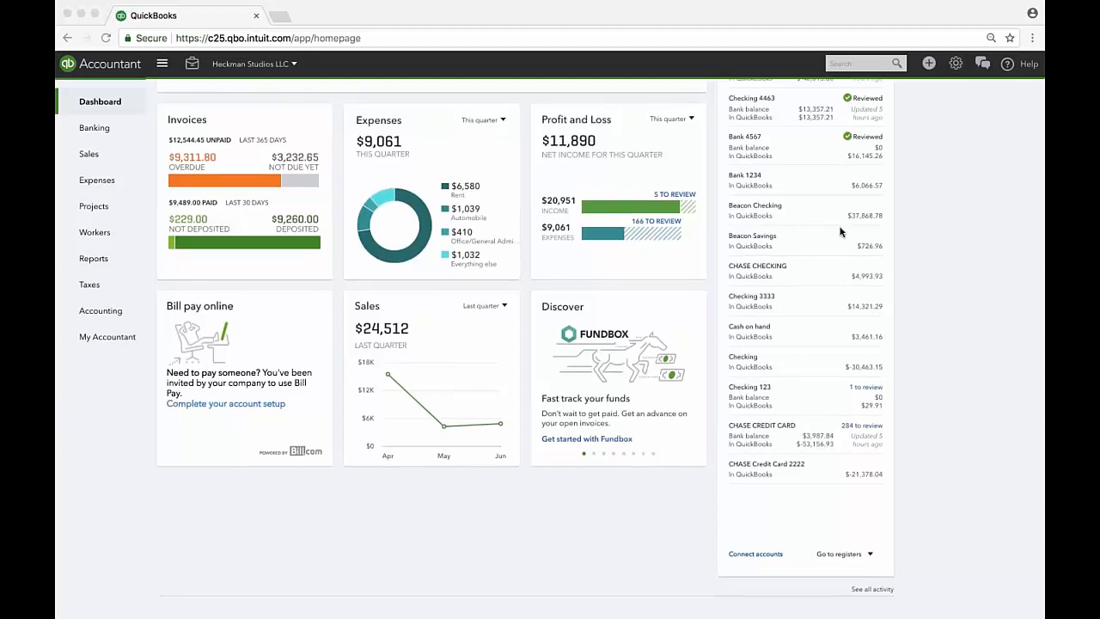
scroll(841, 230, down, 1)
scroll(842, 232, up, 3)
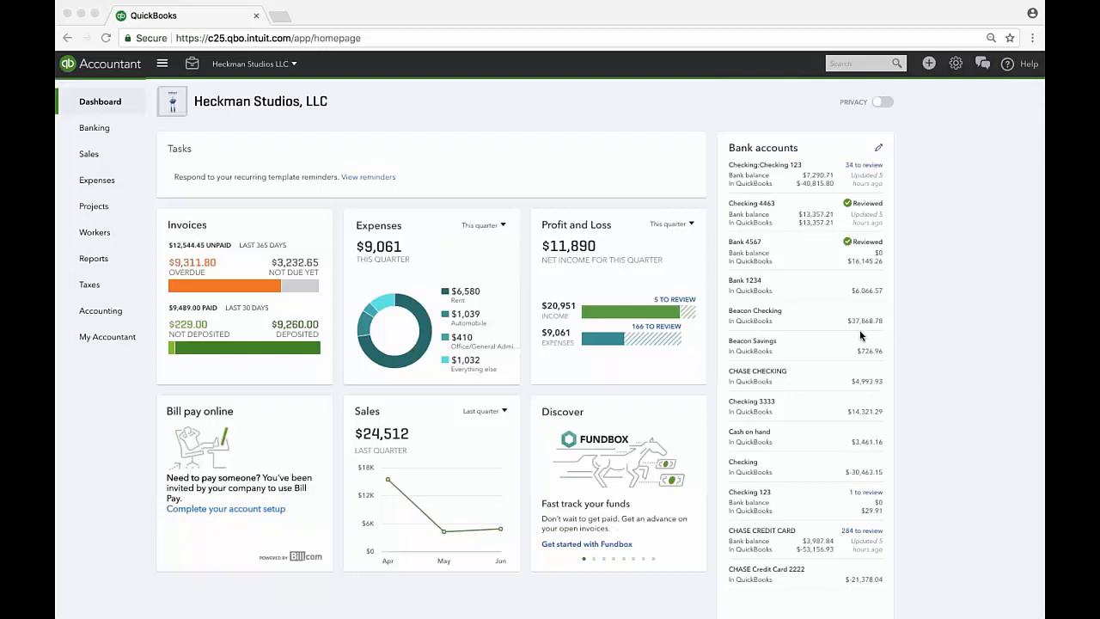
Drag Checking:Checking 123 below Checking 4463 in the dashboard Bank accounts widget and save the order.
click(878, 151)
click(878, 150)
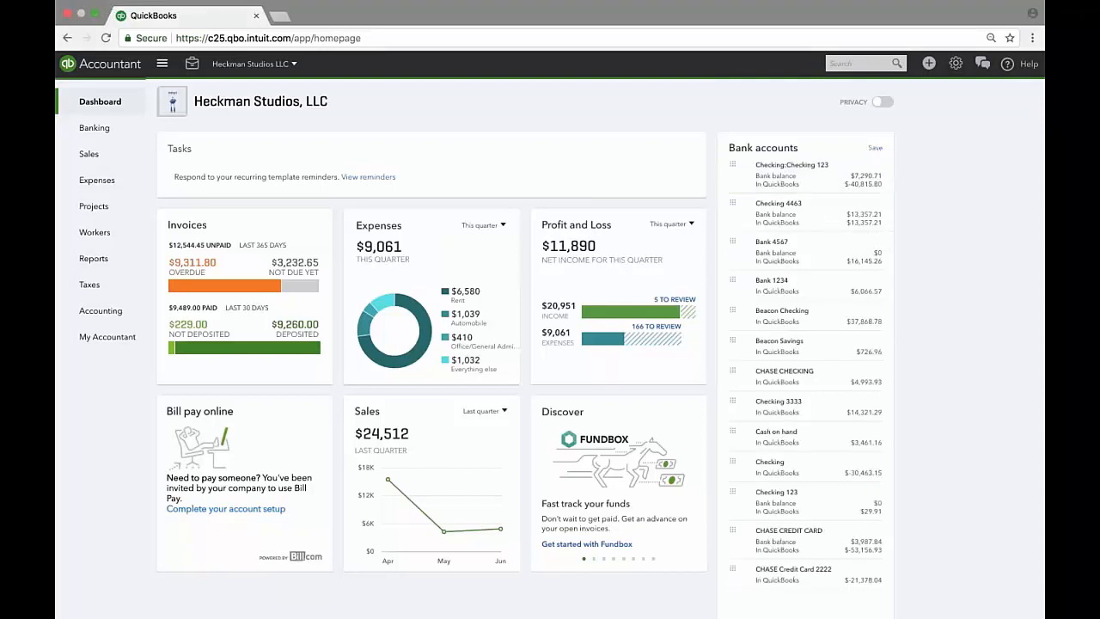
drag(745, 180, 741, 238)
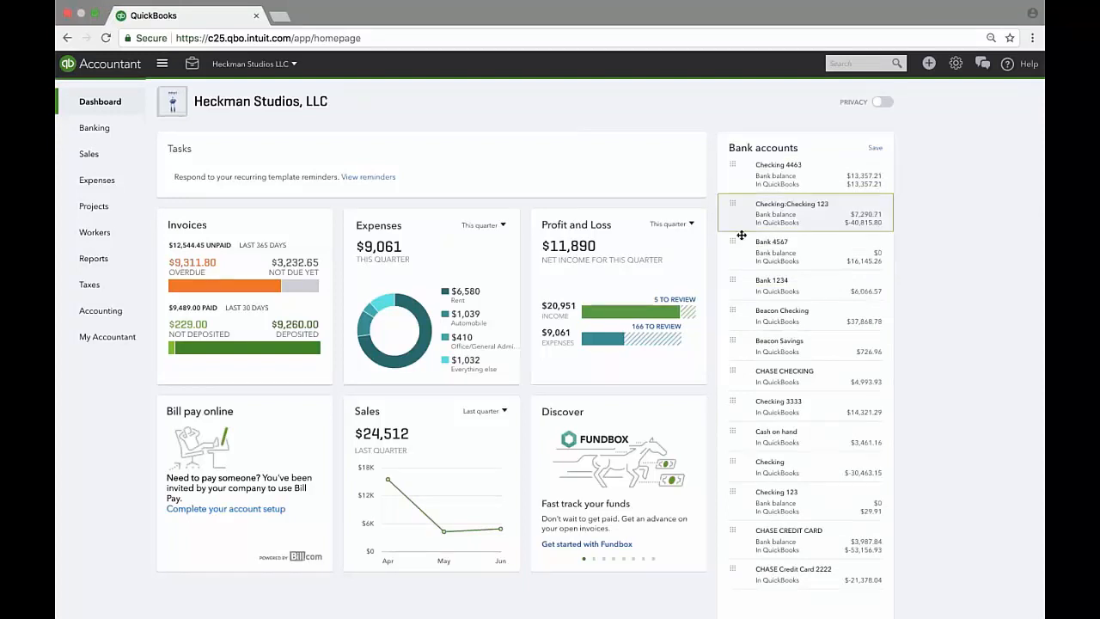
click(875, 147)
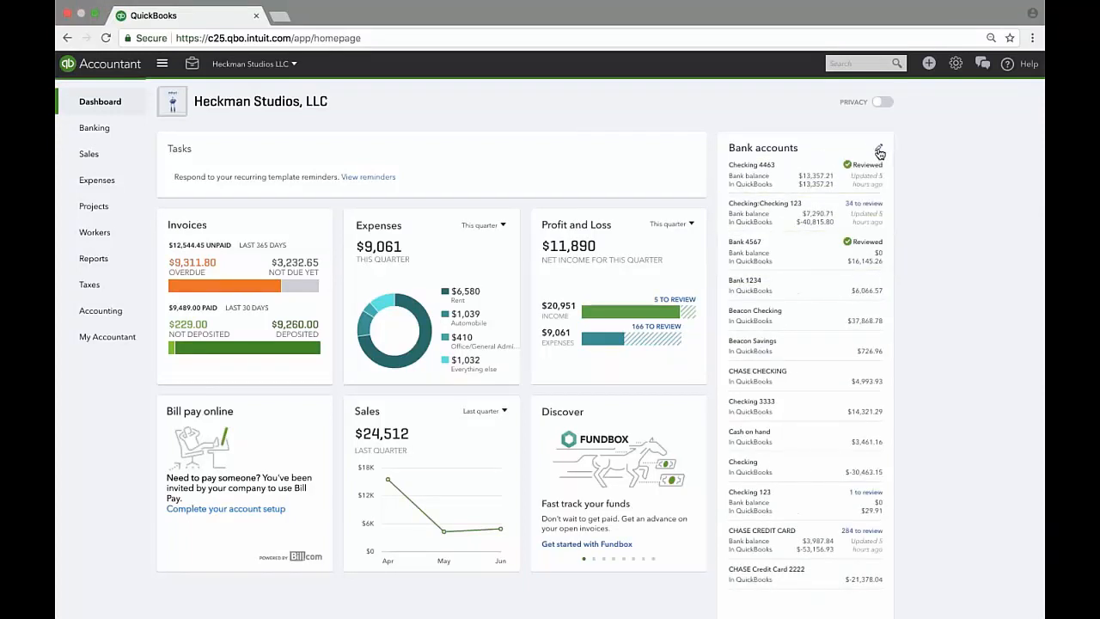
mouse_move(125, 132)
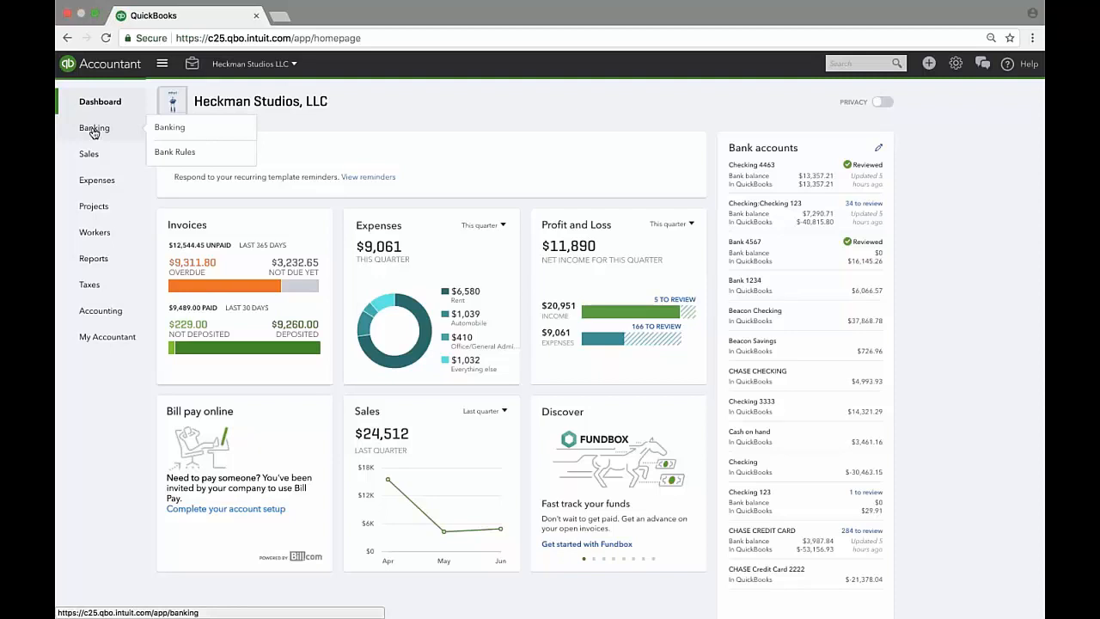
On the Banking page, browse the account cards, collapse them, and open the account picker.
click(92, 132)
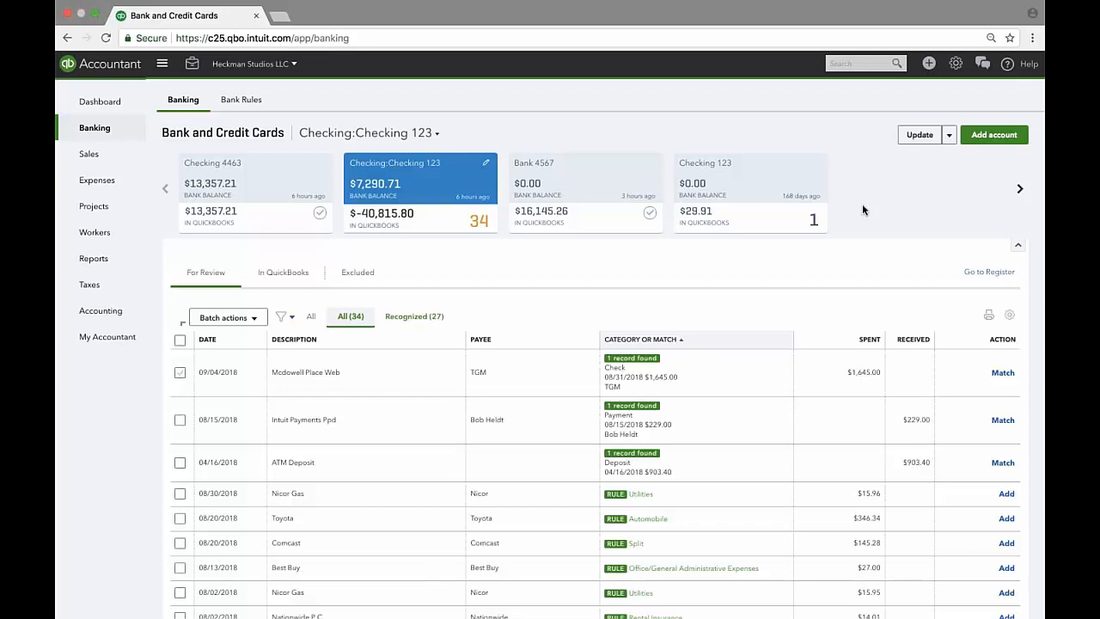
click(1021, 193)
click(165, 188)
click(1018, 245)
click(436, 136)
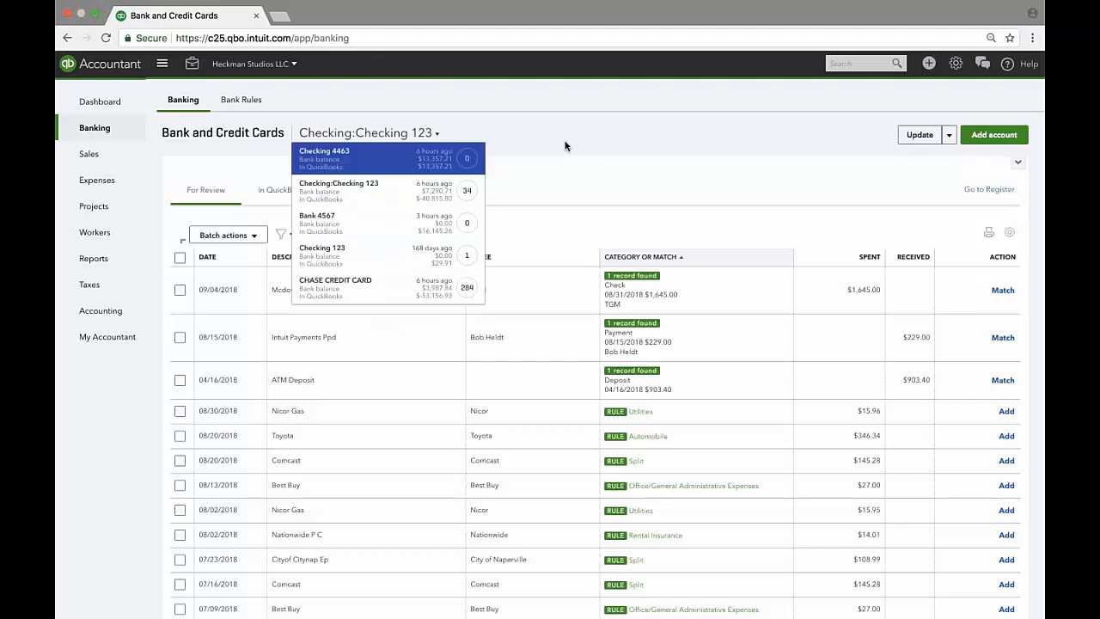
Re-expand the account cards, select Checking 4463, and open then close its edit options.
click(591, 145)
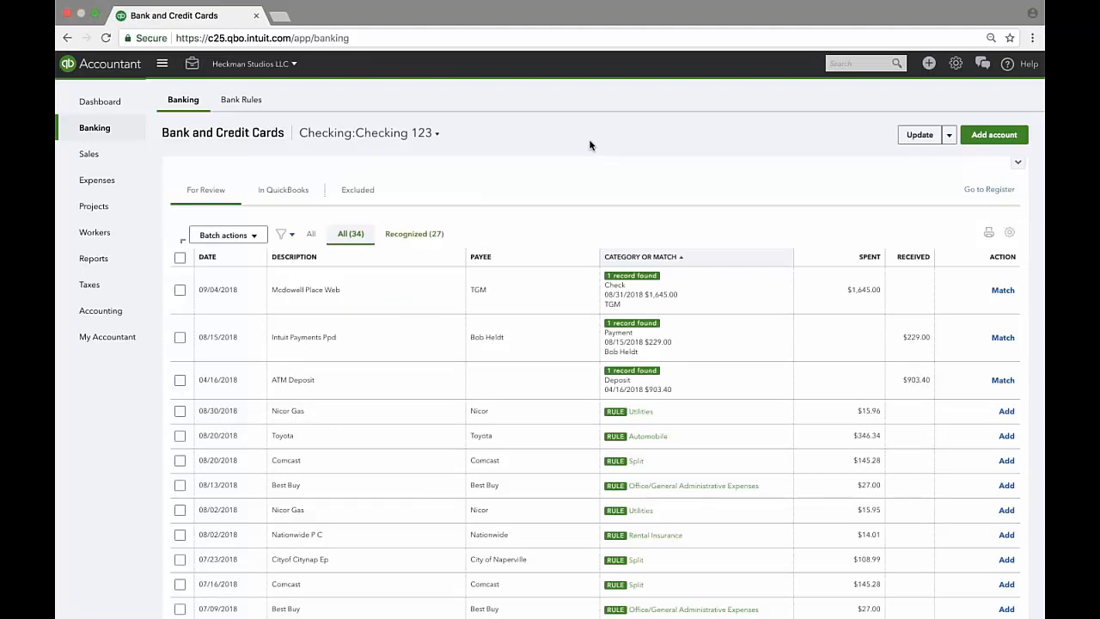
click(1016, 163)
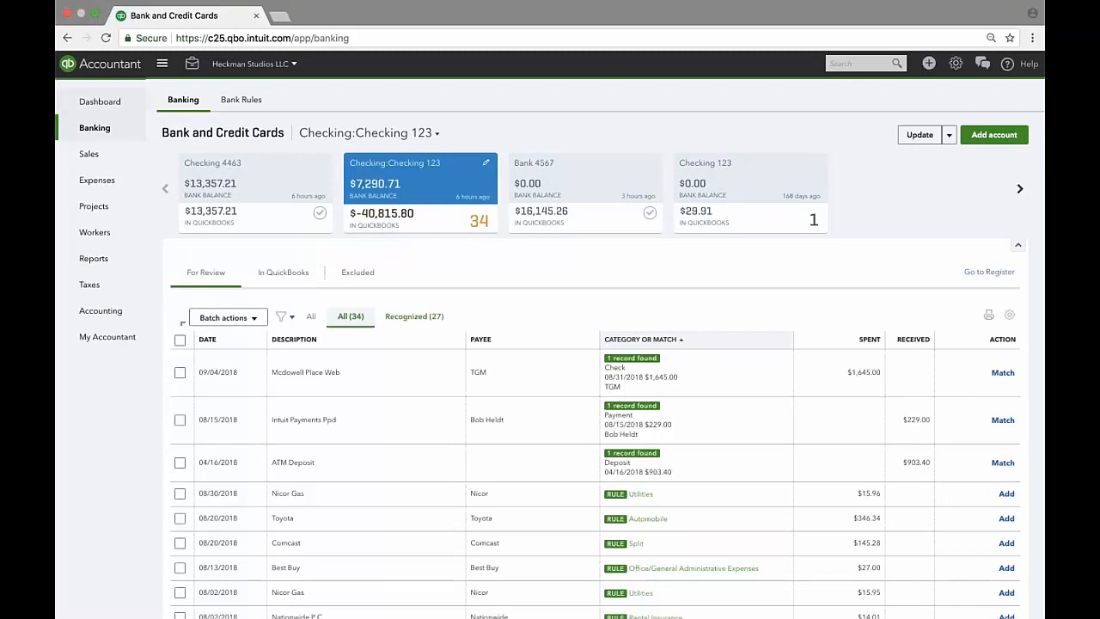
click(258, 180)
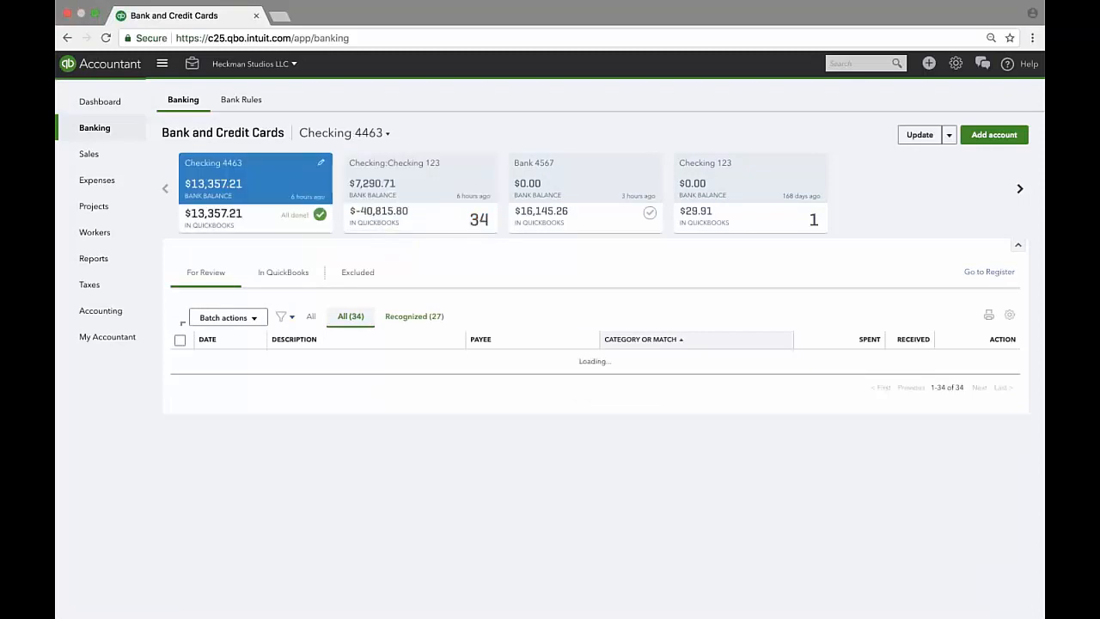
click(321, 163)
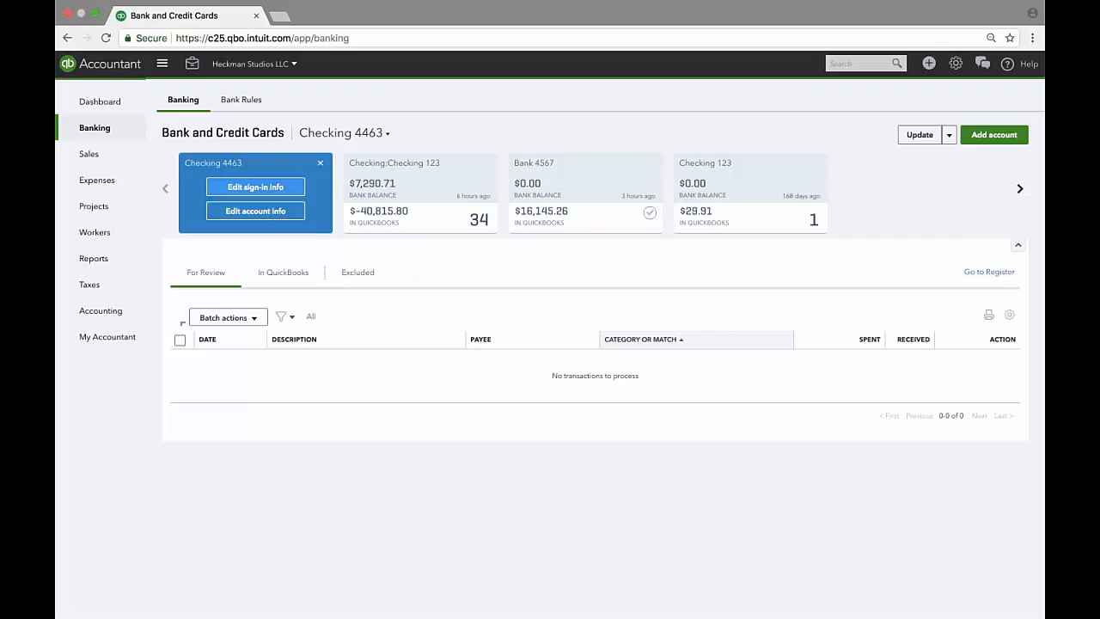
click(321, 163)
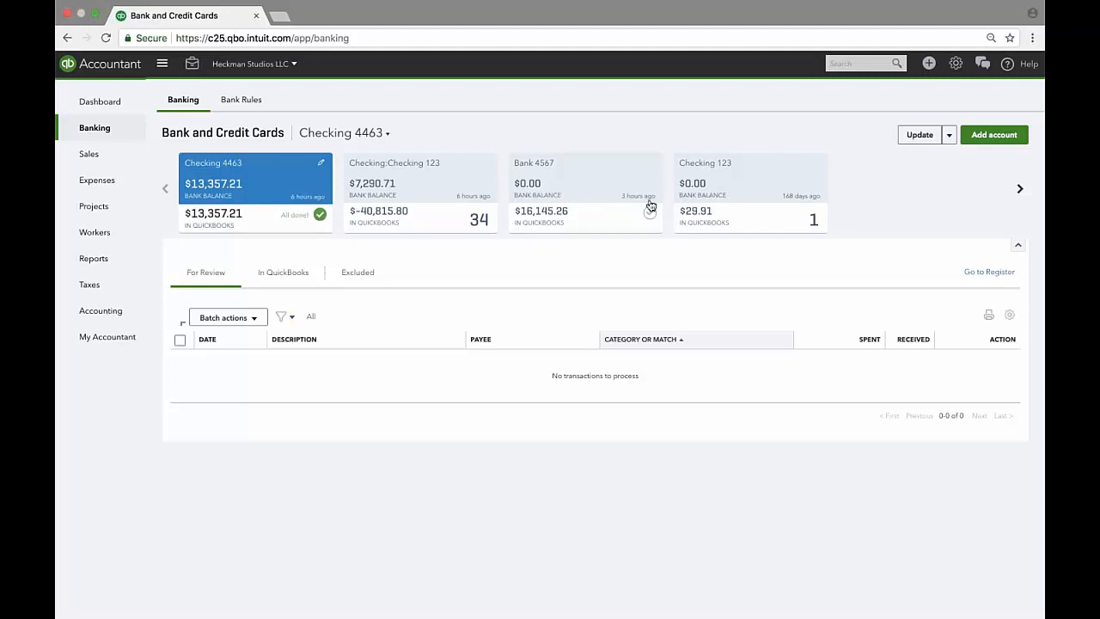
Open Checking 123's account settings and dismiss them without changes.
click(760, 197)
click(815, 163)
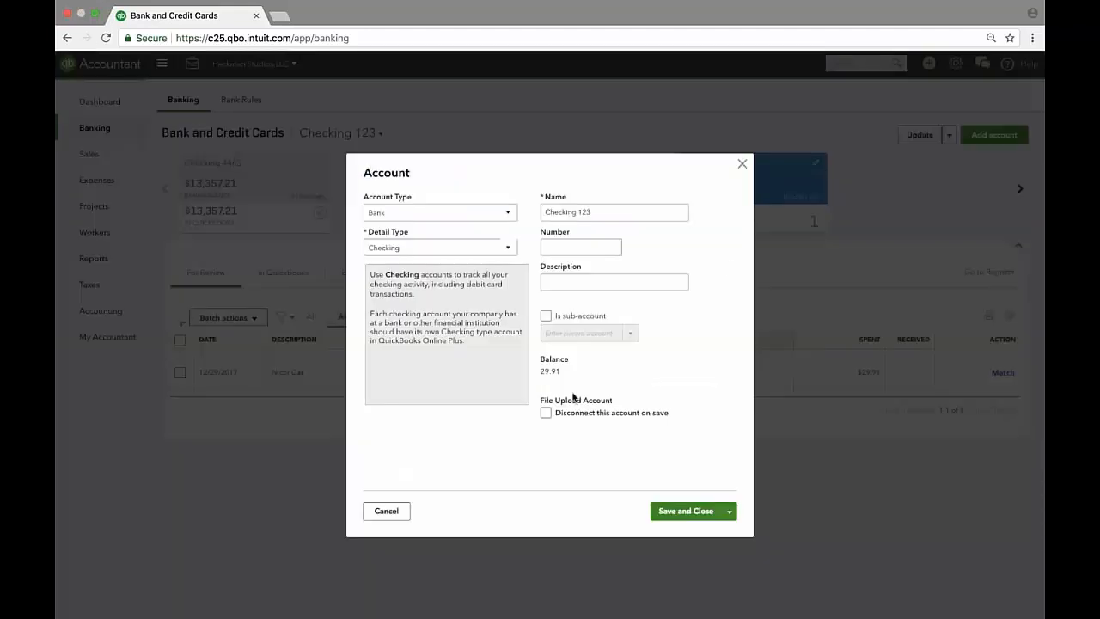
key(Escape)
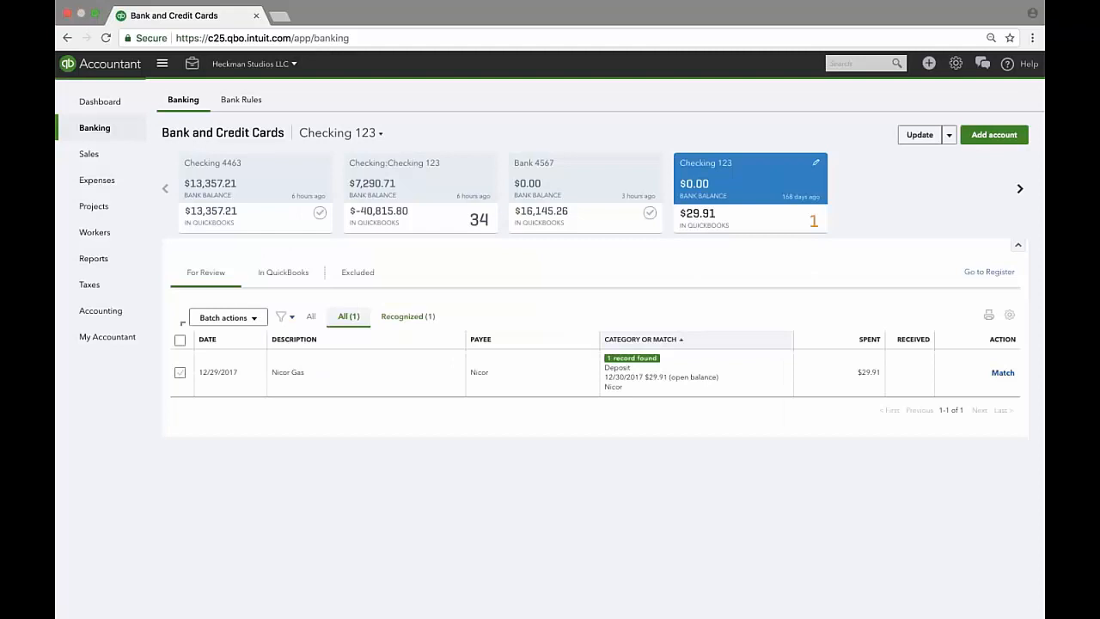
Check Checking 4463's edit options, then bring up the '2 Options to Bring Bank Data into QBO' slide.
click(266, 182)
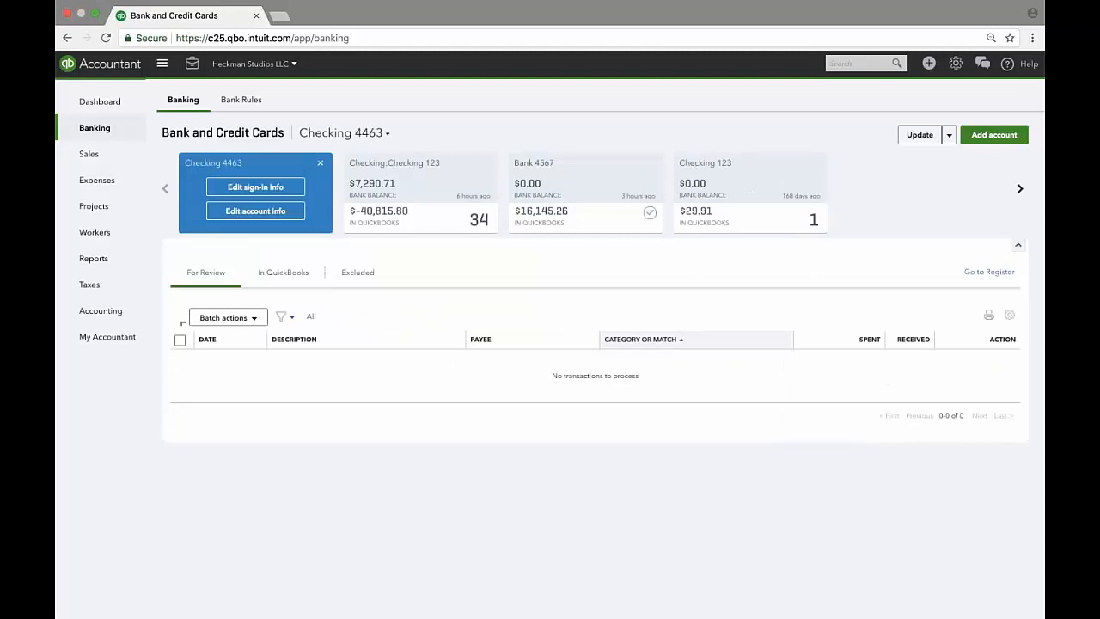
click(319, 163)
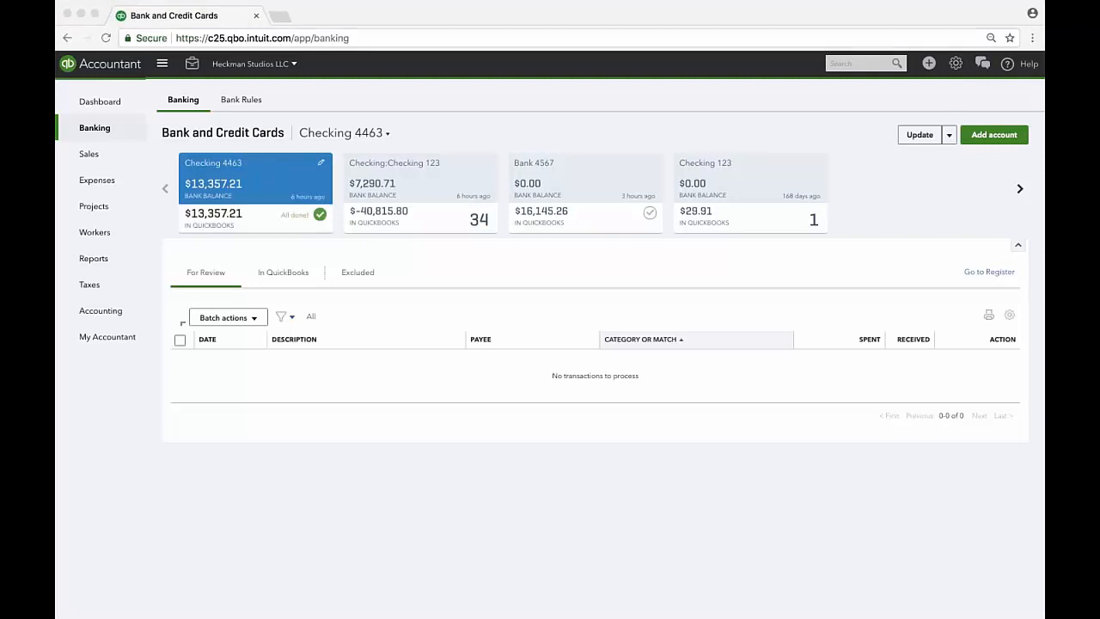
key(ctrl+Left)
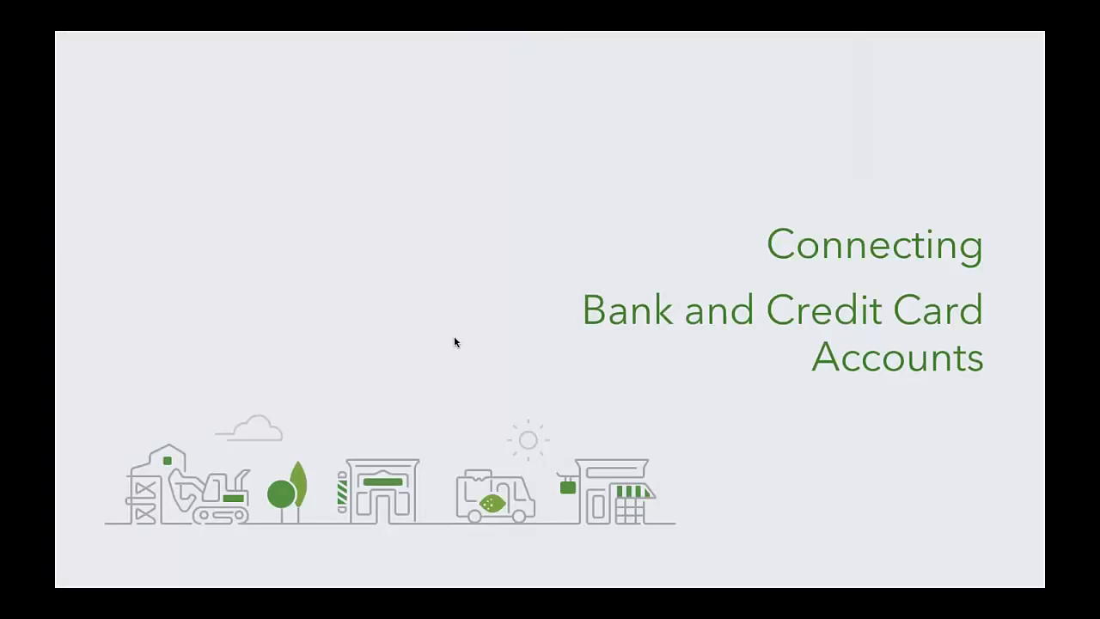
click(454, 336)
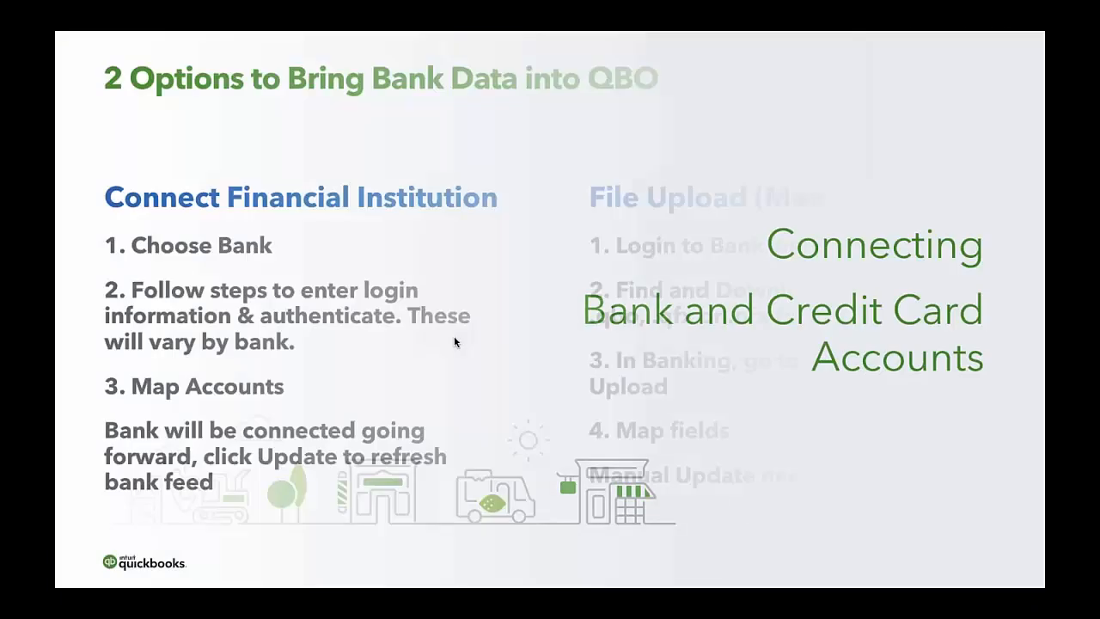
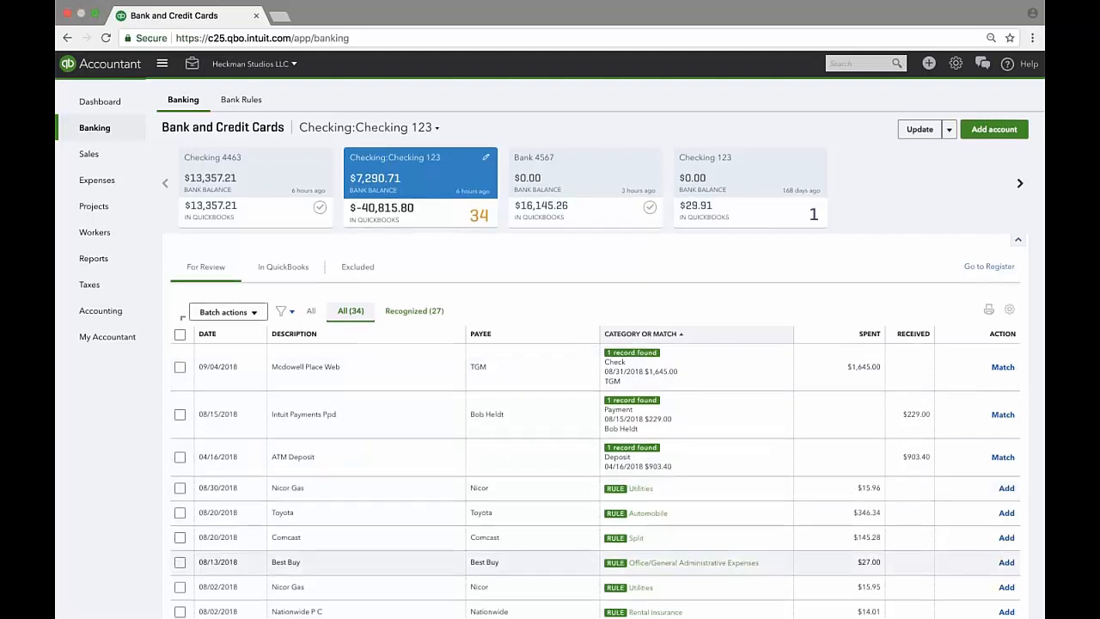
Scroll through the 34 For Review transactions for Checking 123 and back to the top.
scroll(601, 429, down, 15)
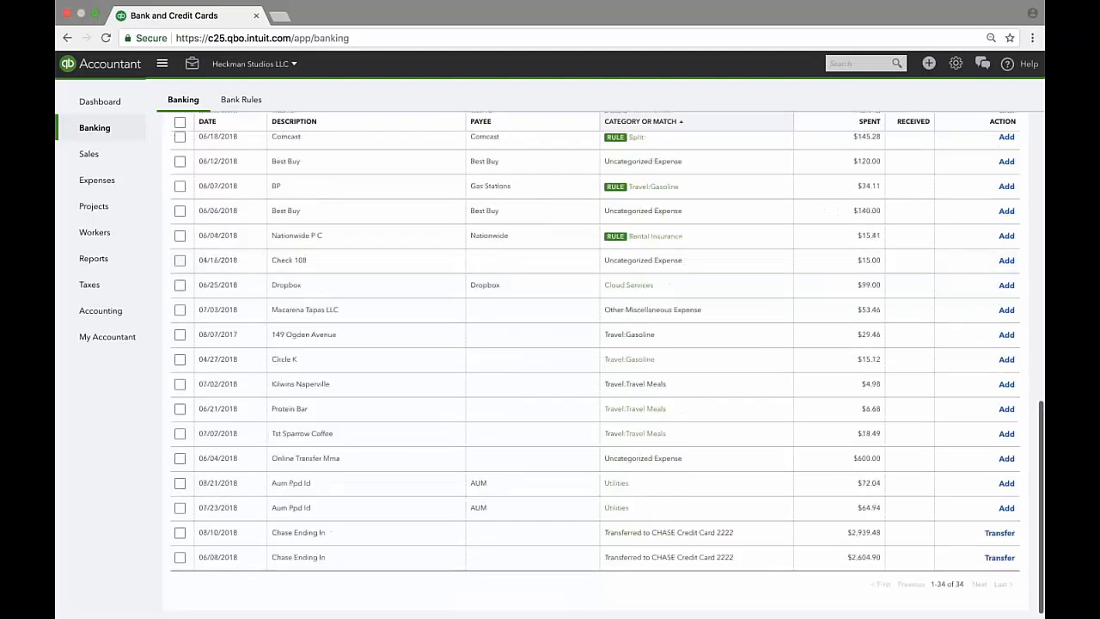
scroll(857, 307, up, 15)
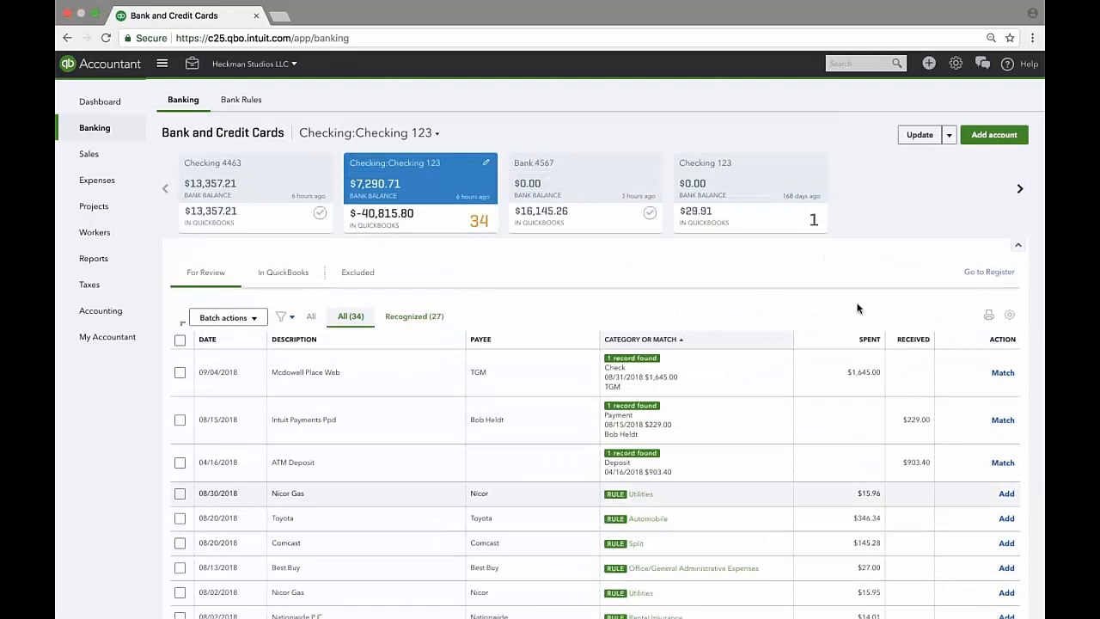
Enable Copy bank detail to memo in the table settings, leaving Check no. hidden.
click(1010, 314)
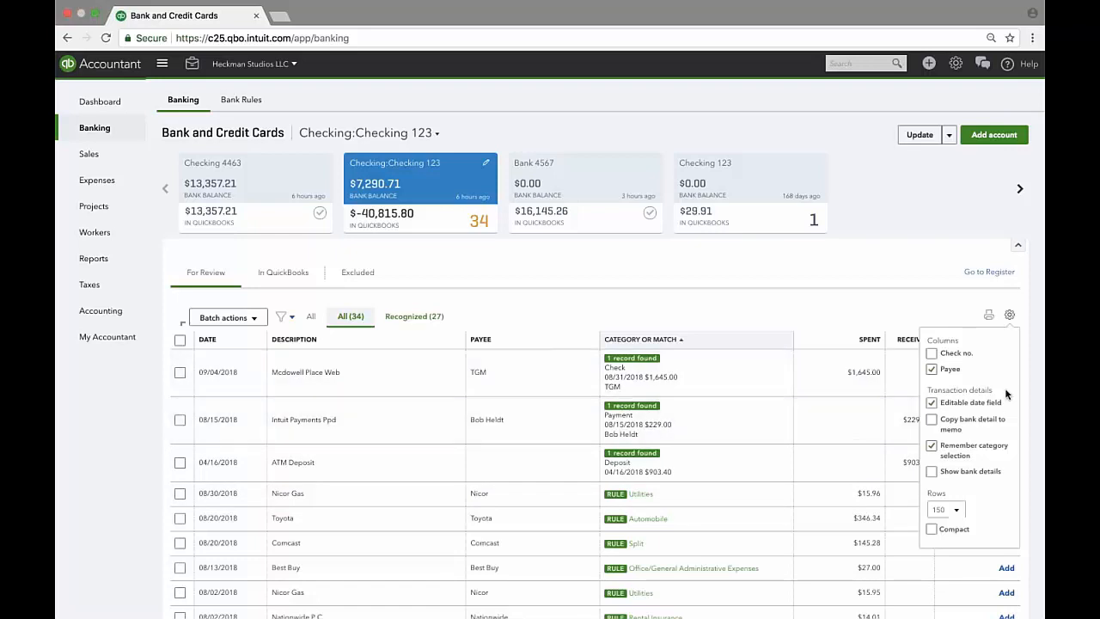
click(931, 353)
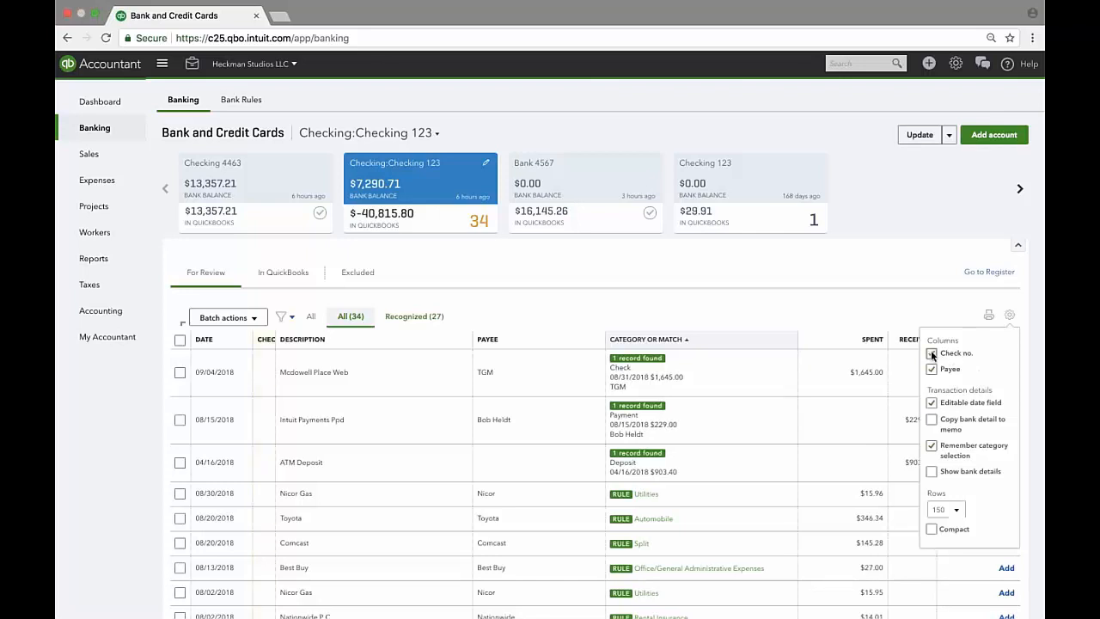
click(933, 354)
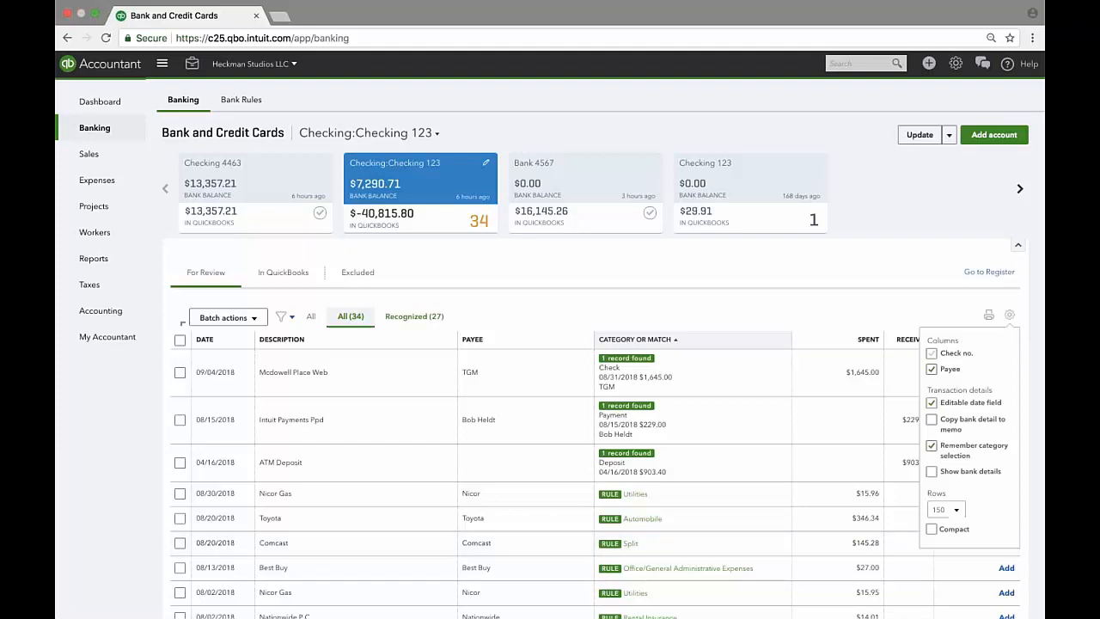
click(932, 421)
scroll(979, 450, down, 1)
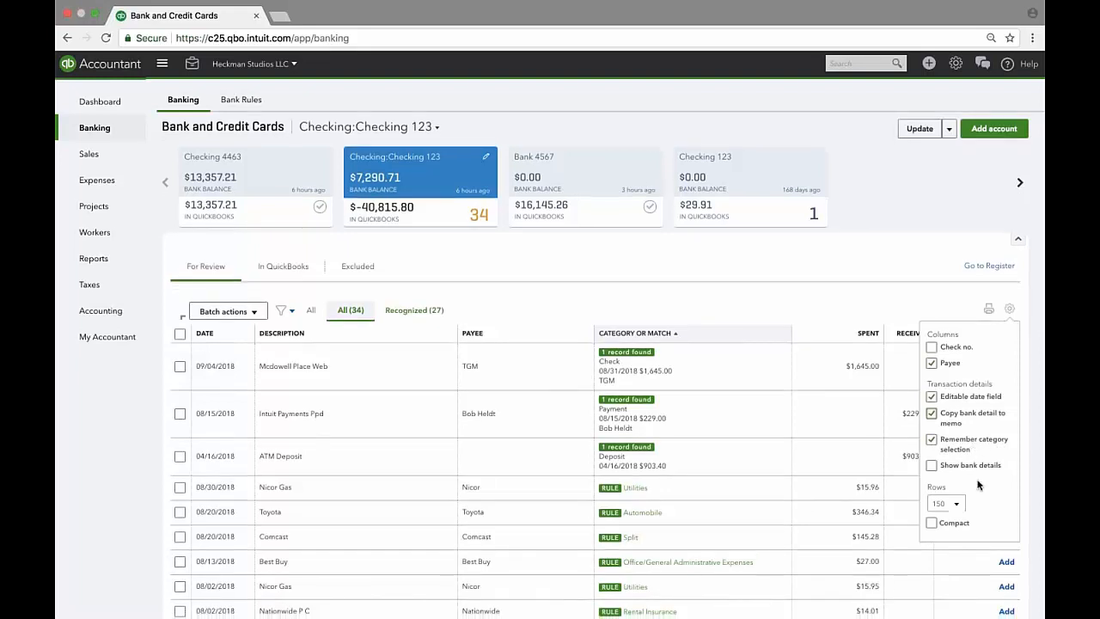
scroll(994, 499, down, 1)
scroll(994, 498, down, 2)
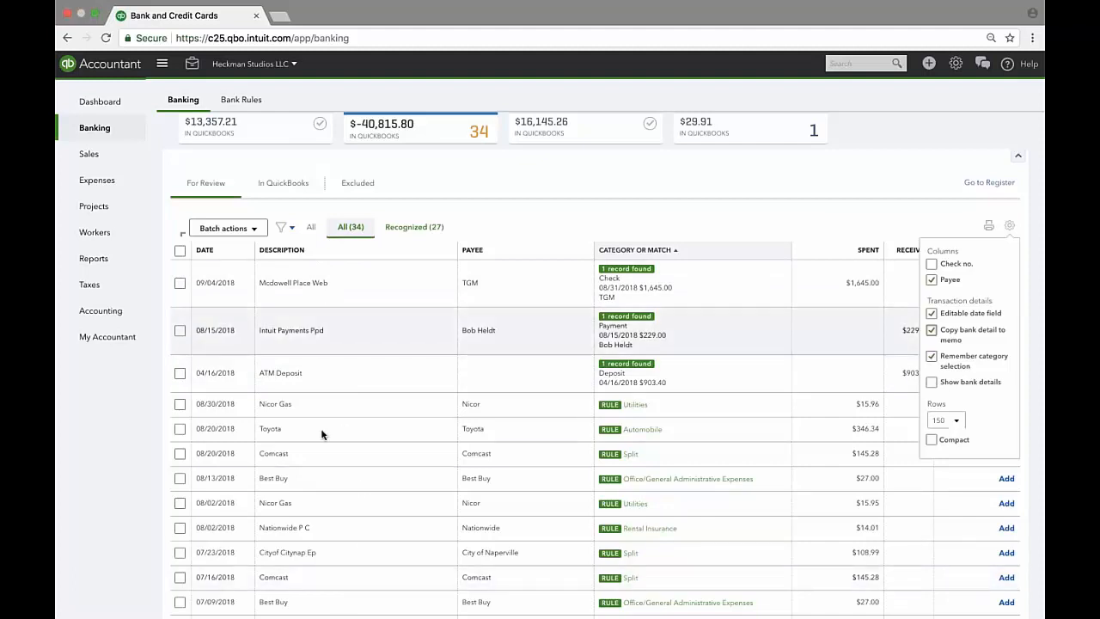
click(931, 382)
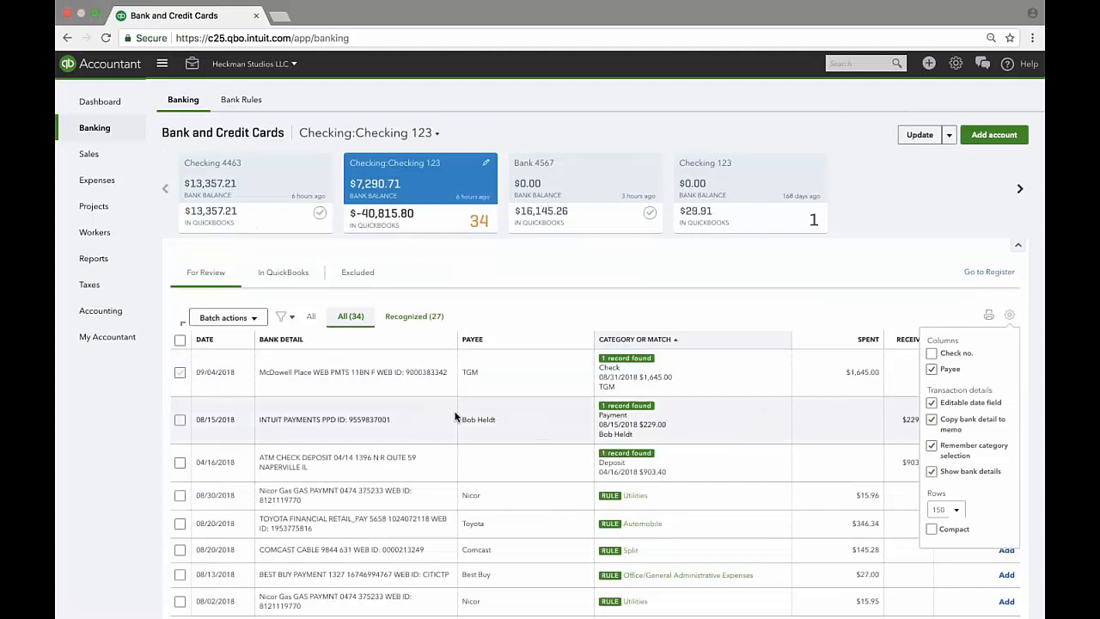
scroll(453, 415, down, 1)
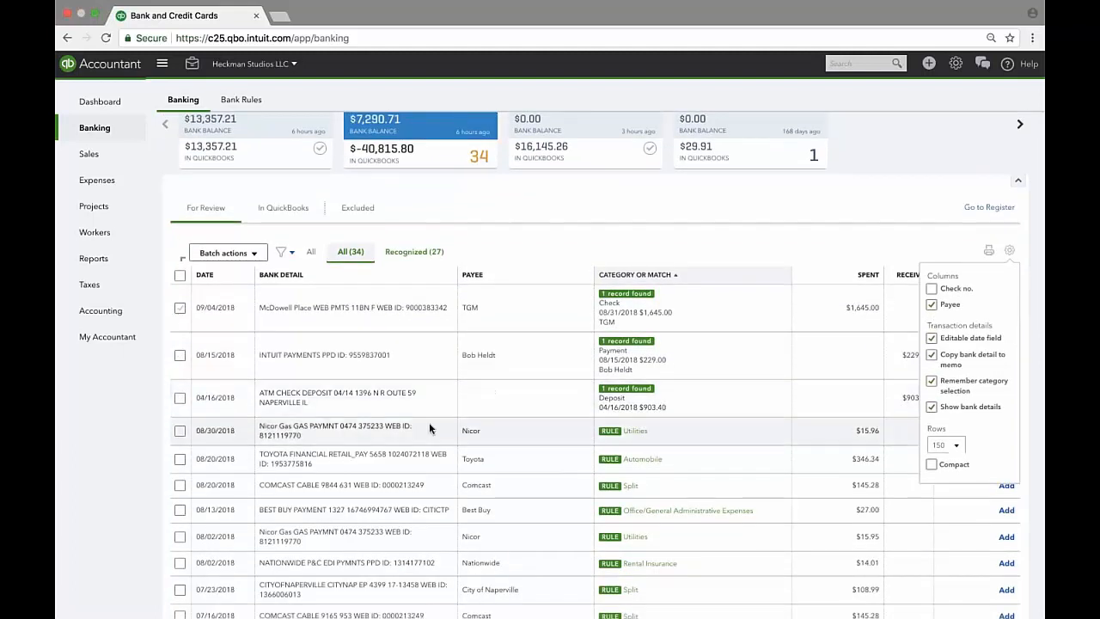
scroll(429, 422, down, 5)
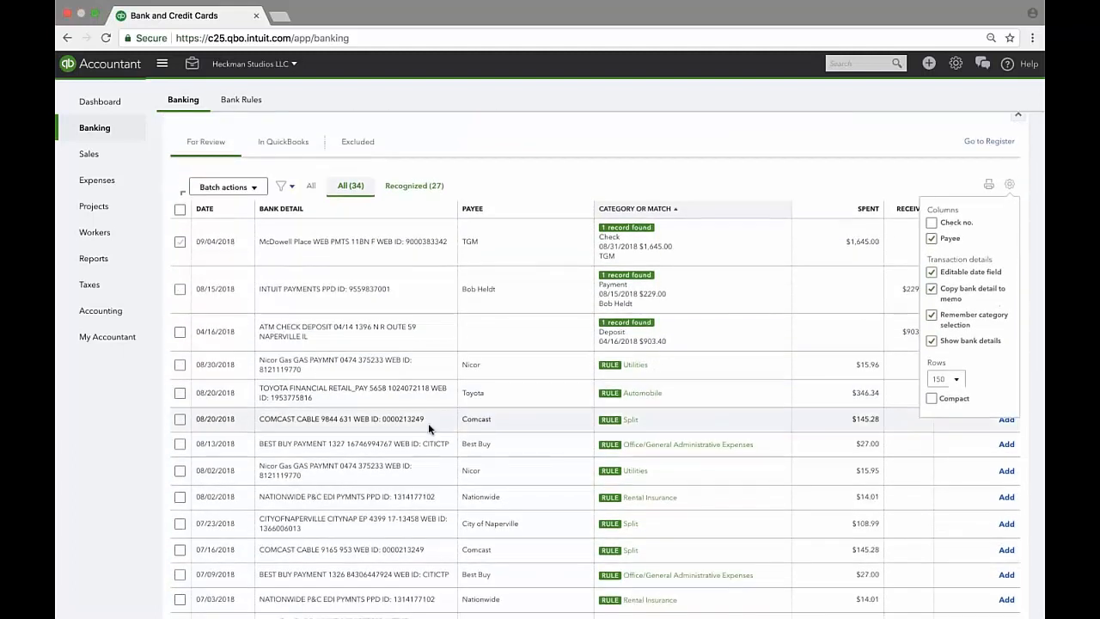
scroll(427, 422, down, 3)
scroll(428, 423, down, 3)
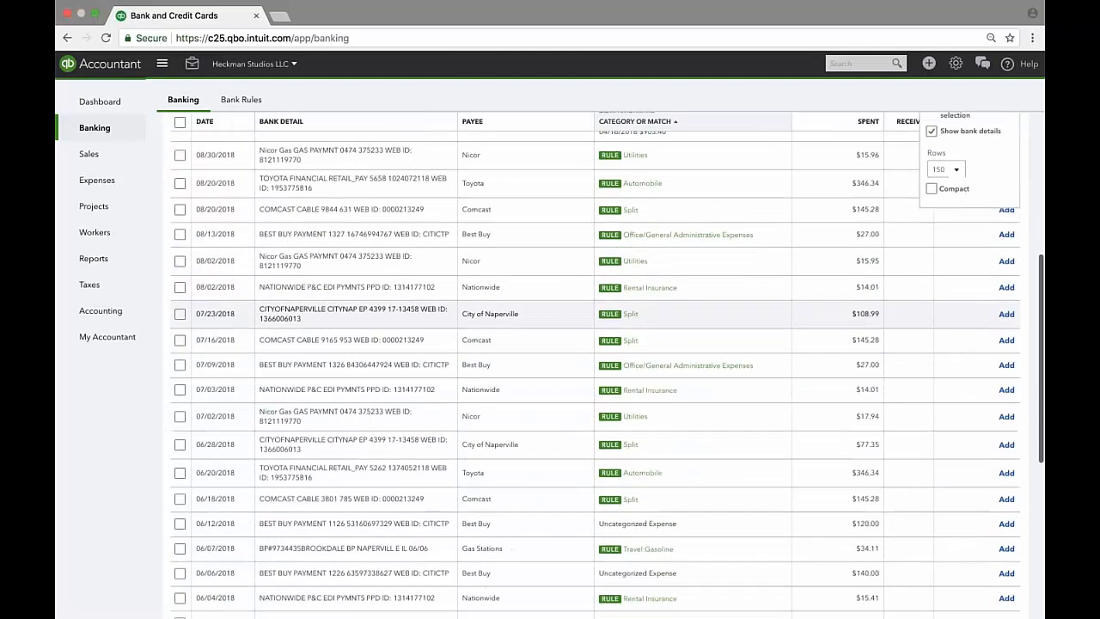
scroll(428, 423, up, 10)
click(932, 471)
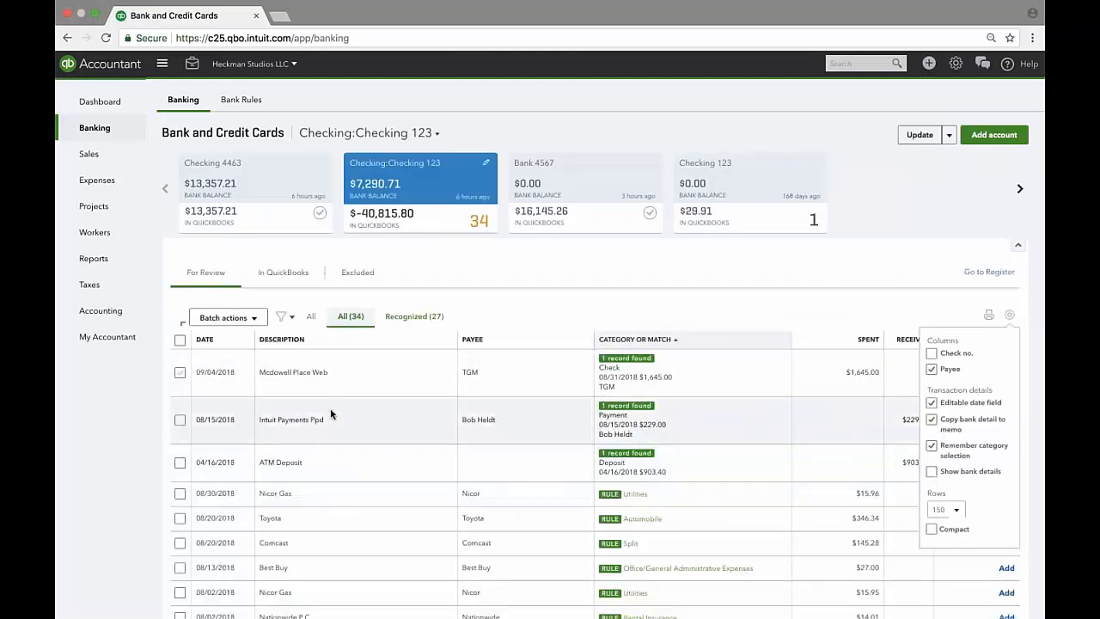
scroll(333, 413, down, 1)
scroll(331, 414, down, 1)
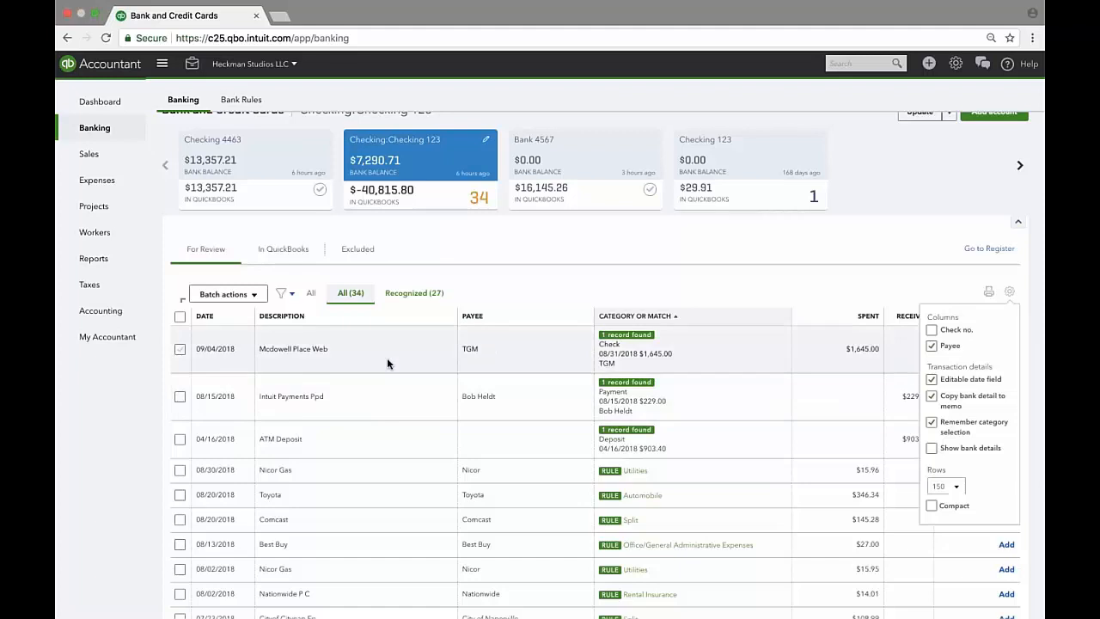
Expand the Mcdowell Place Web row to see its $1,645.00 check match and full bank detail.
click(387, 358)
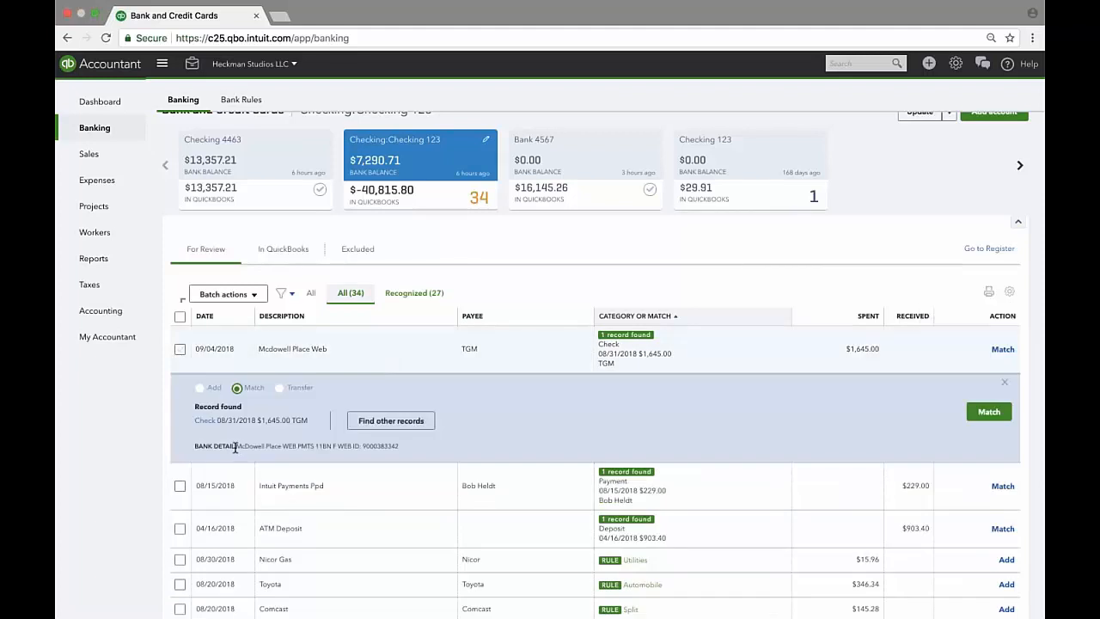
drag(236, 446, 399, 446)
click(648, 421)
click(1009, 292)
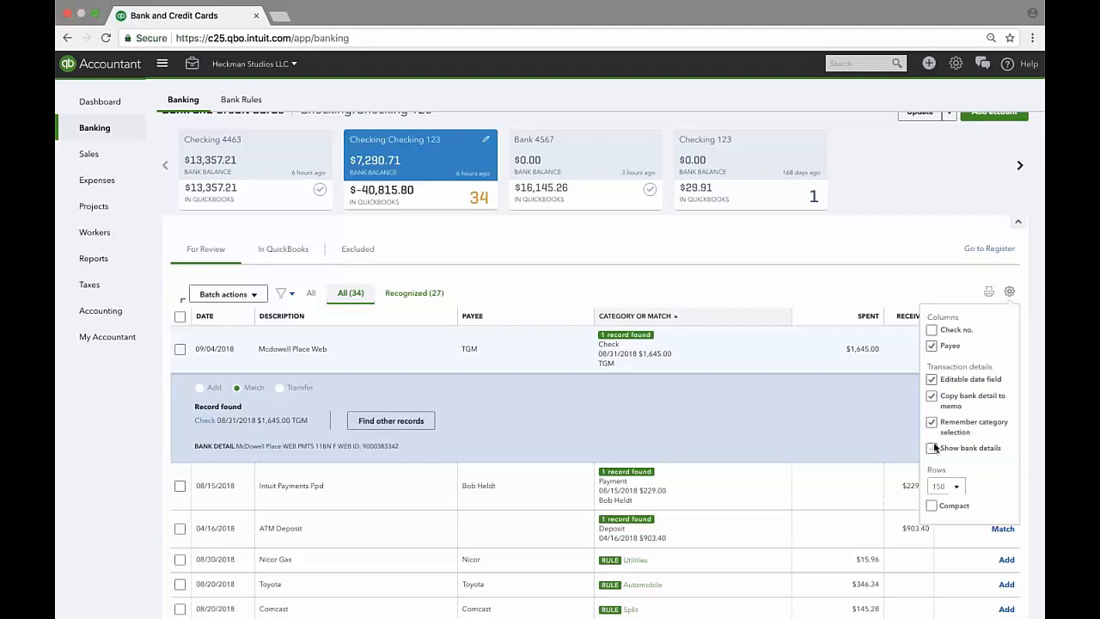
click(1010, 294)
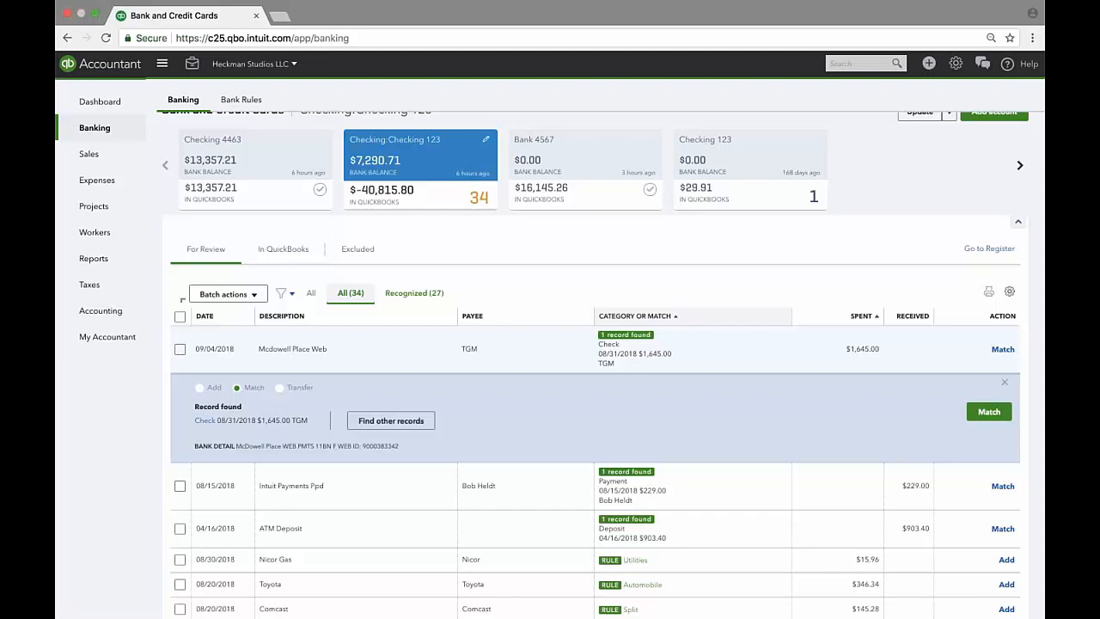
scroll(567, 379, down, 2)
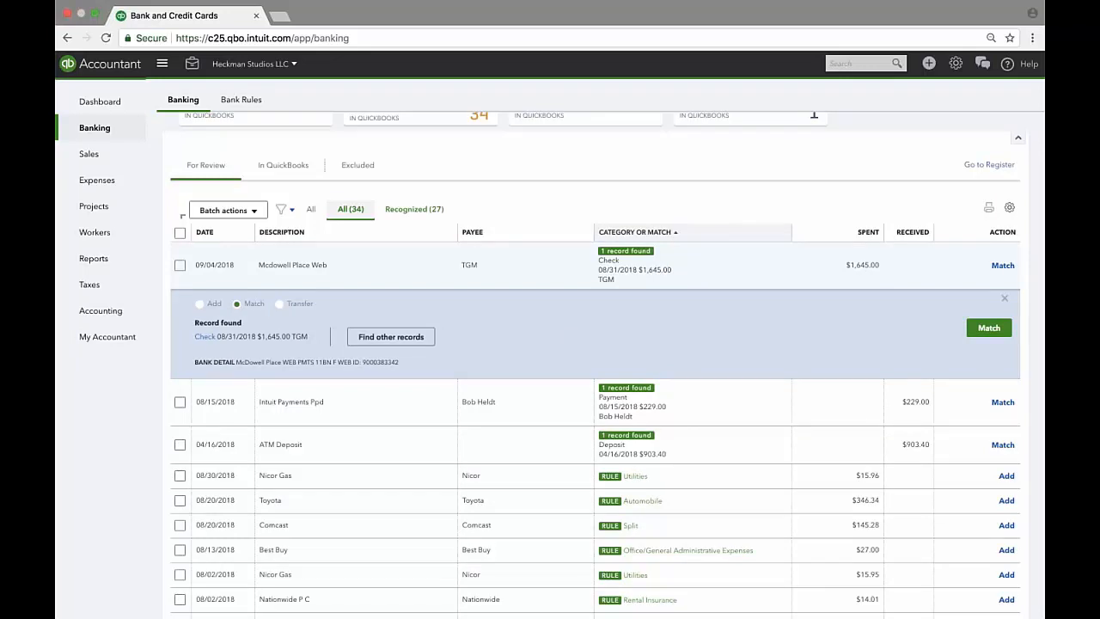
View the matched $1,645.00 check record, then close it and return to Banking.
click(205, 337)
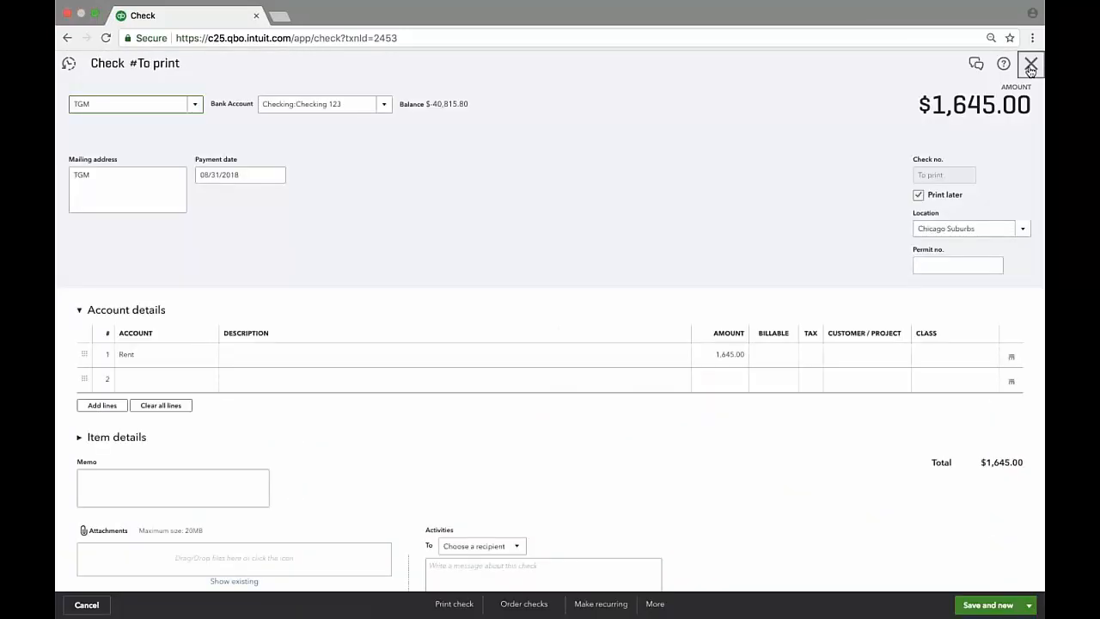
click(1030, 66)
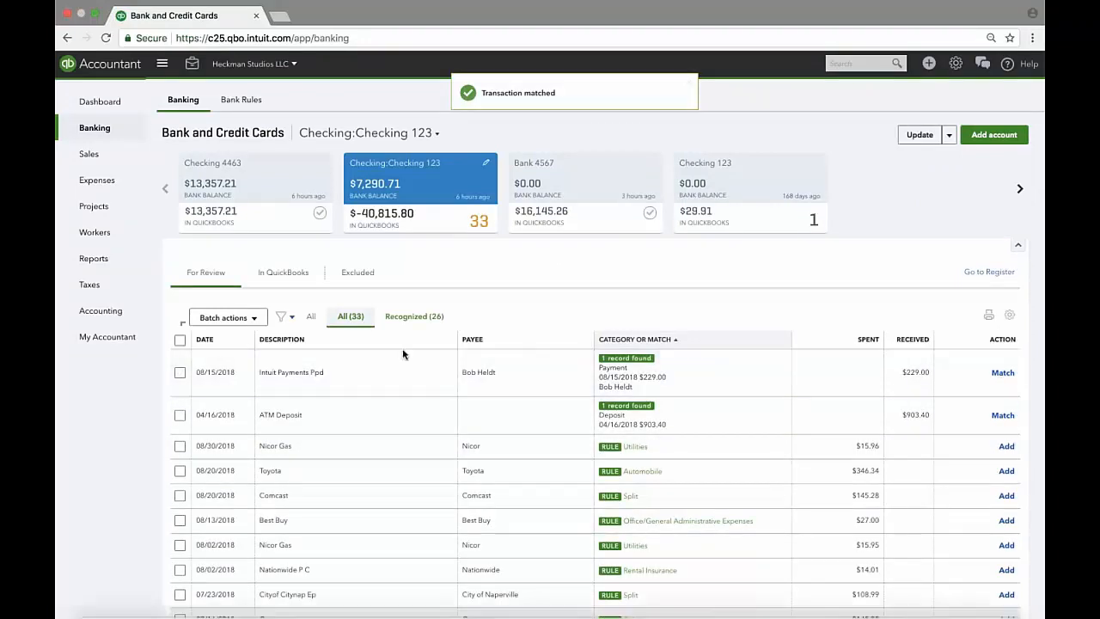
Undo the Mcdowell Place Web match under In QuickBooks, then open the $29.46 Circle K transaction.
click(289, 274)
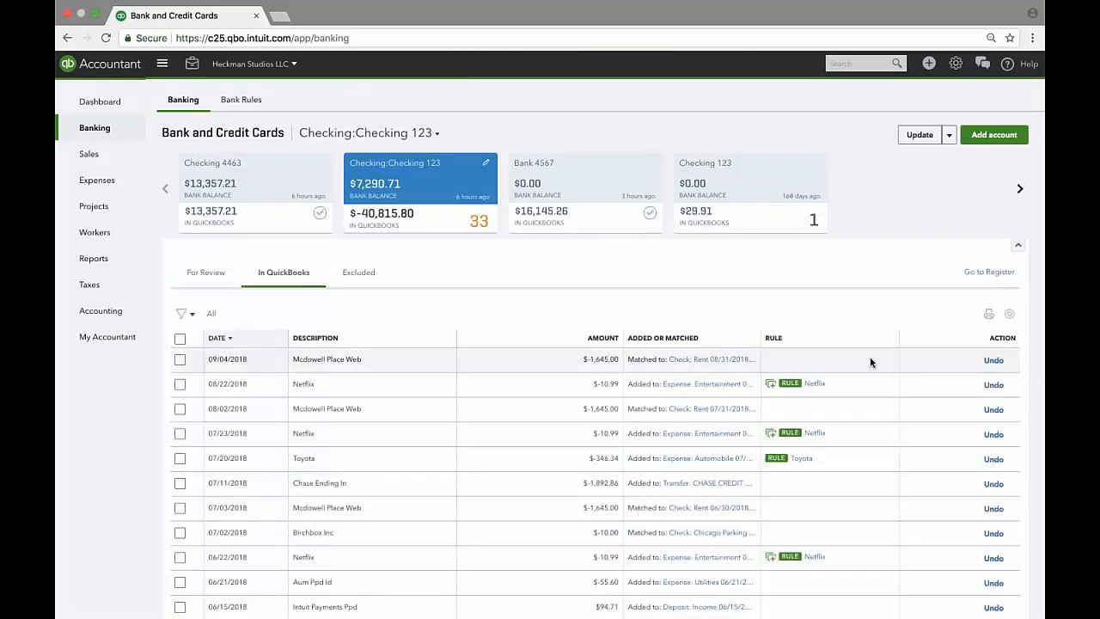
click(993, 360)
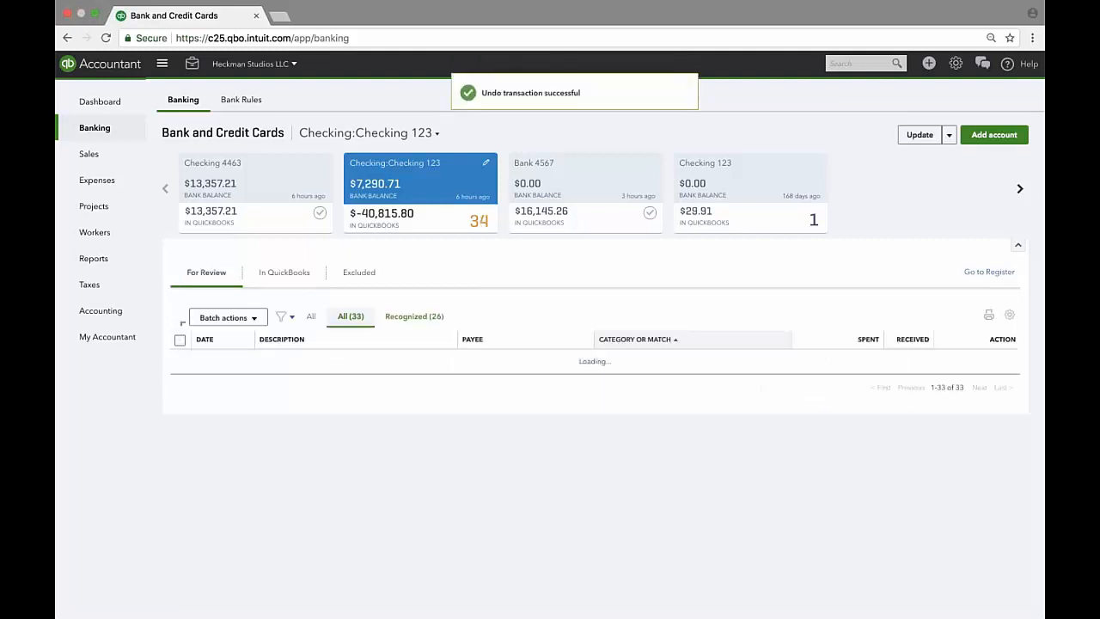
scroll(441, 392, down, 5)
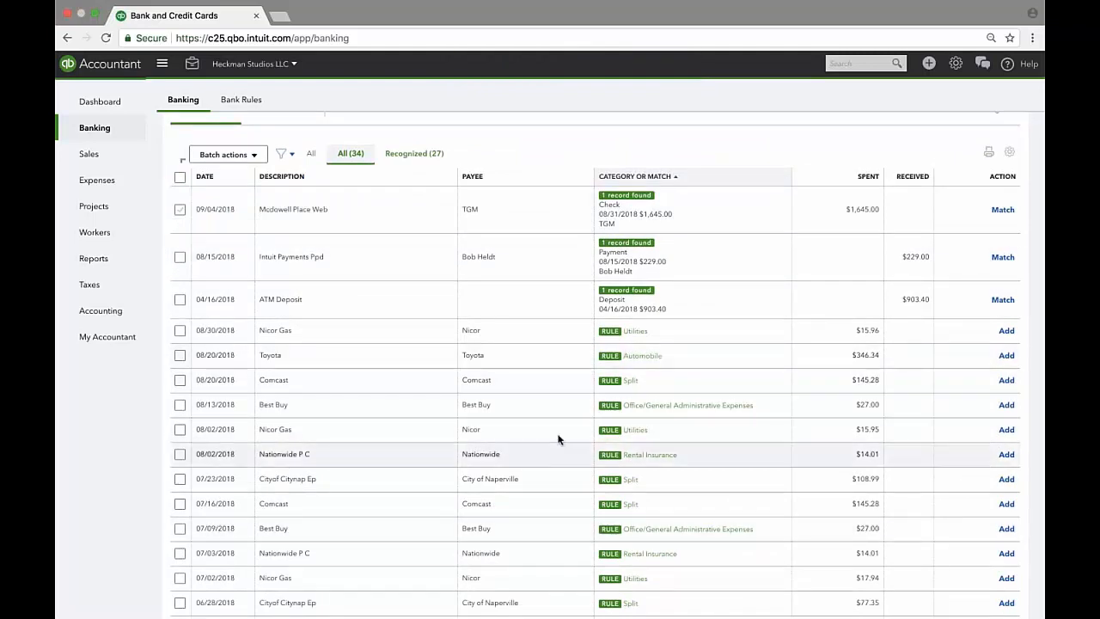
scroll(554, 441, down, 5)
scroll(558, 436, down, 2)
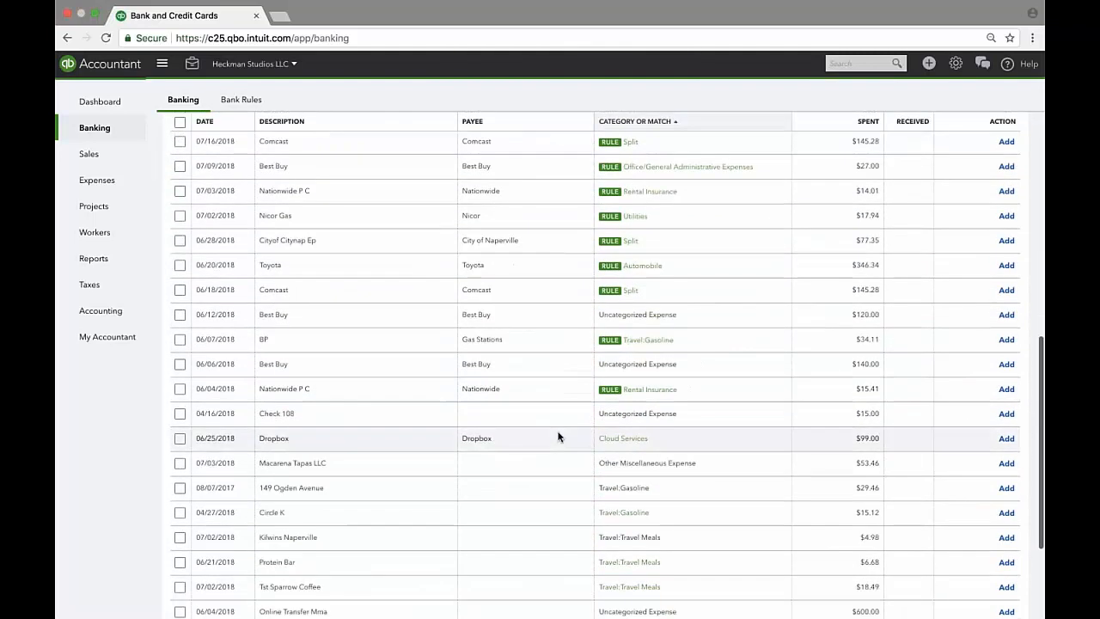
scroll(560, 434, down, 2)
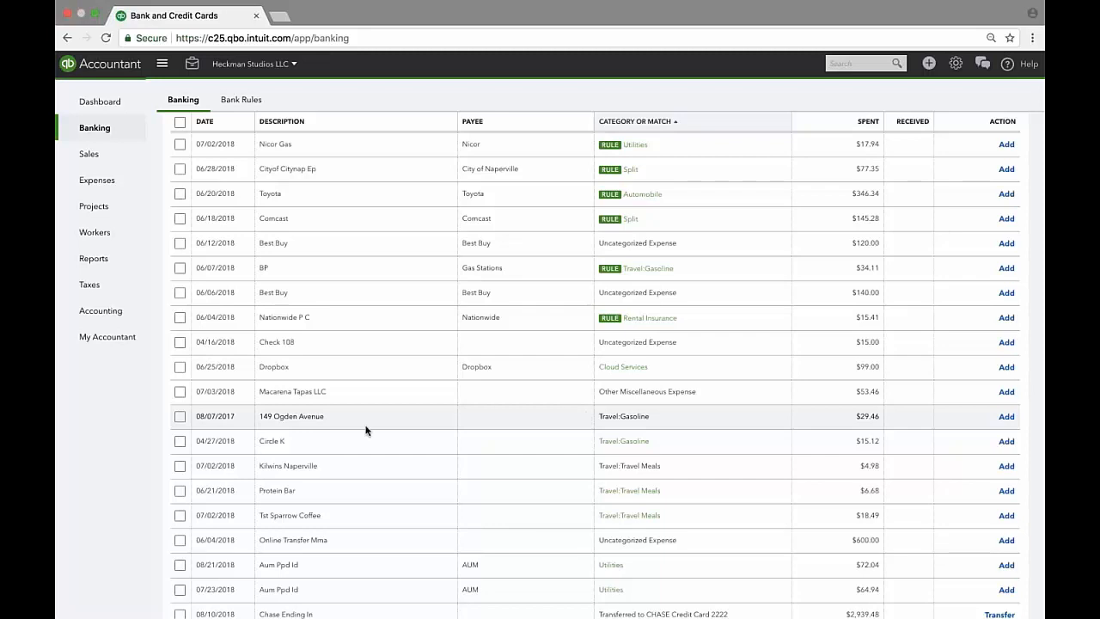
click(854, 436)
Change the 149 Ogden Avenue transaction's category from Travel:Gasoline to Travel:Transportation.
click(636, 417)
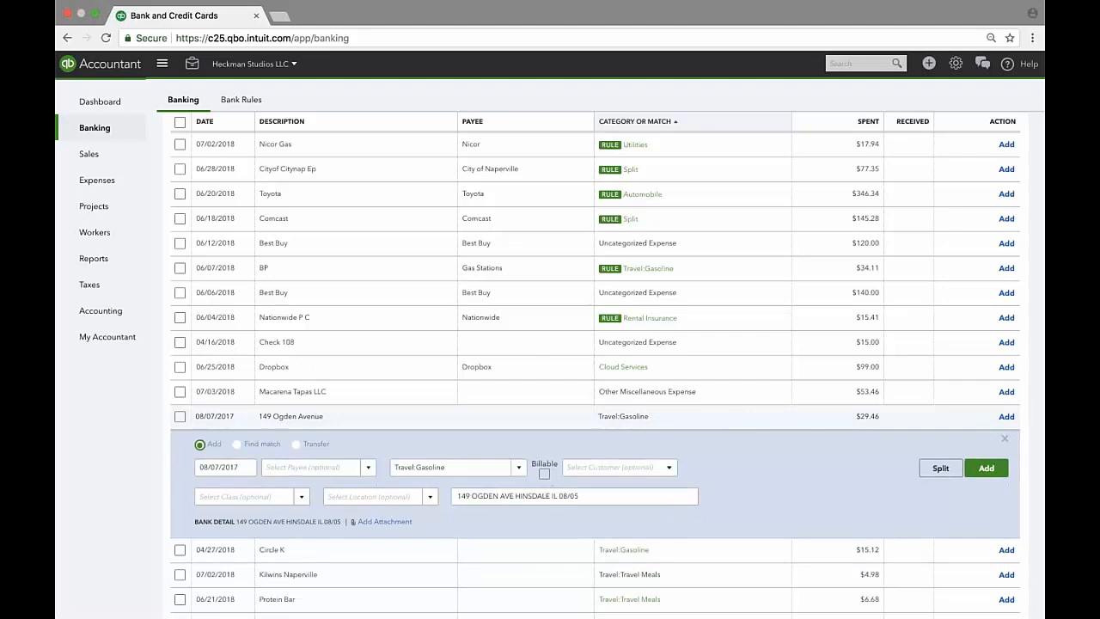
click(482, 470)
key(BackSpace)
click(482, 470)
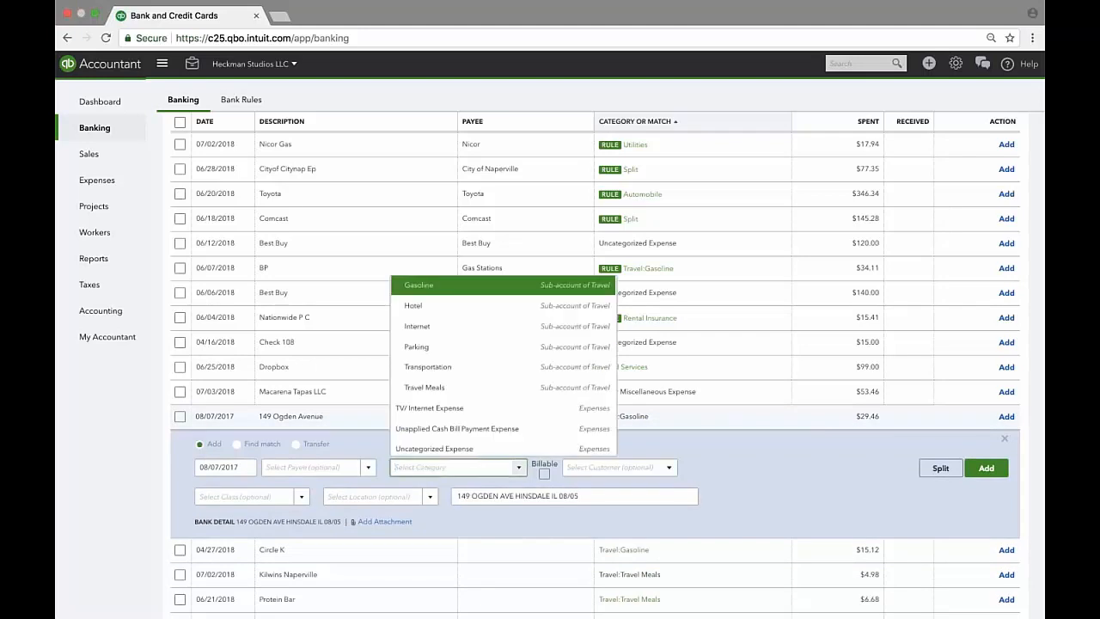
click(434, 368)
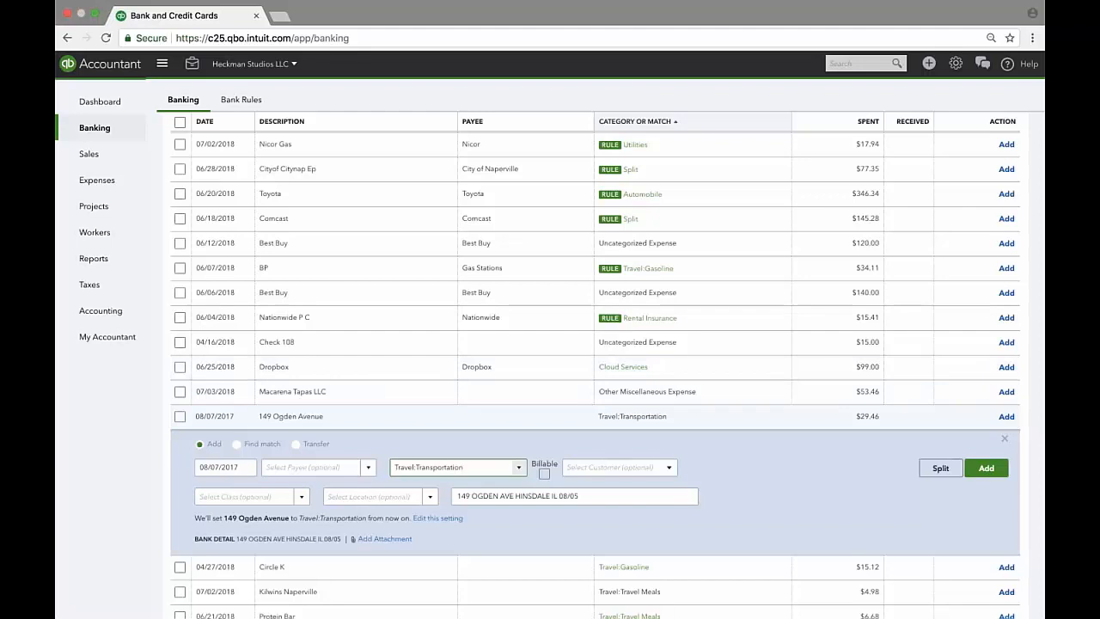
drag(197, 519, 477, 528)
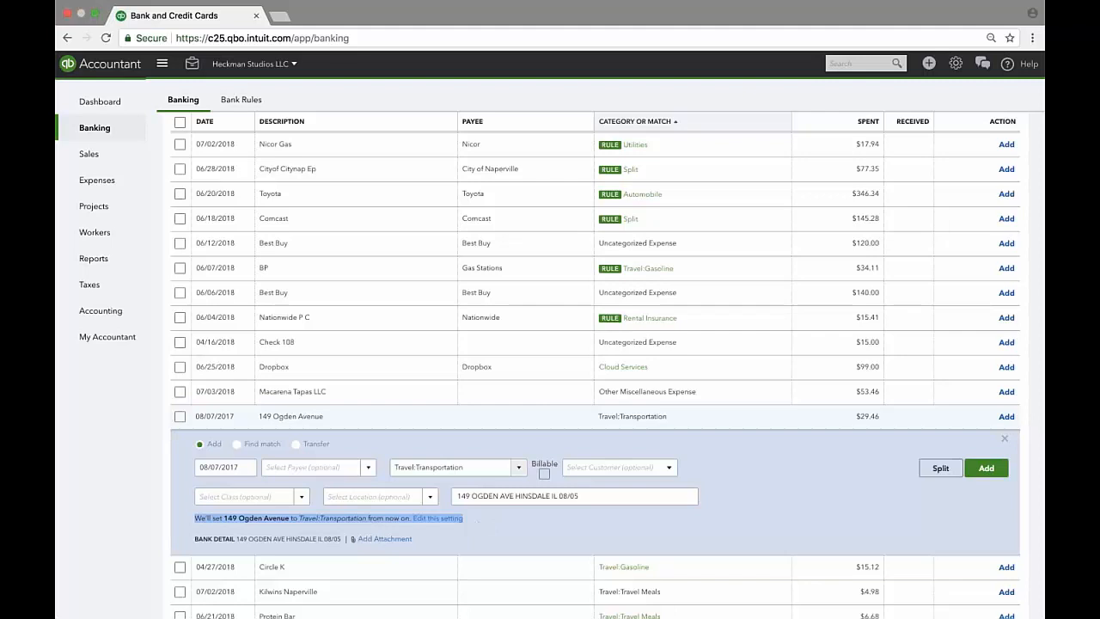
click(481, 468)
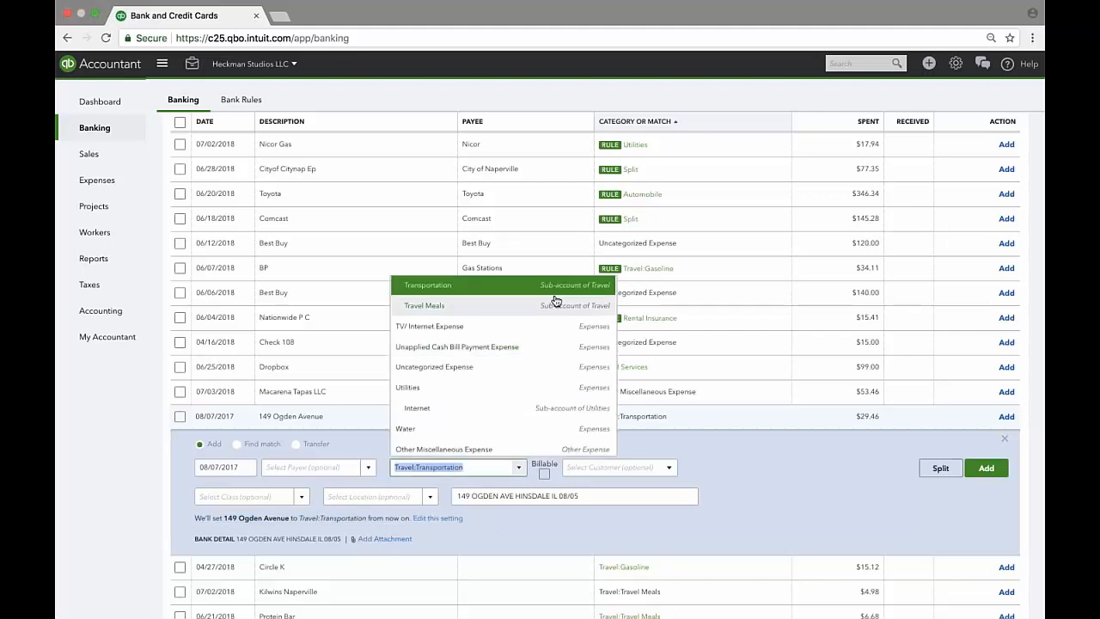
scroll(571, 344, up, 1)
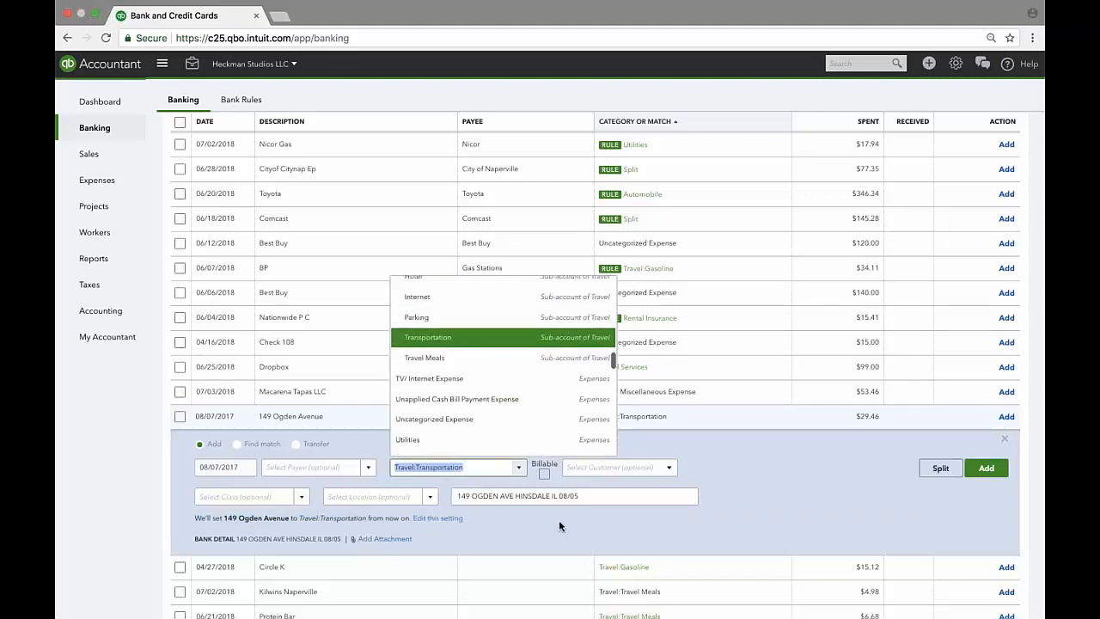
click(559, 520)
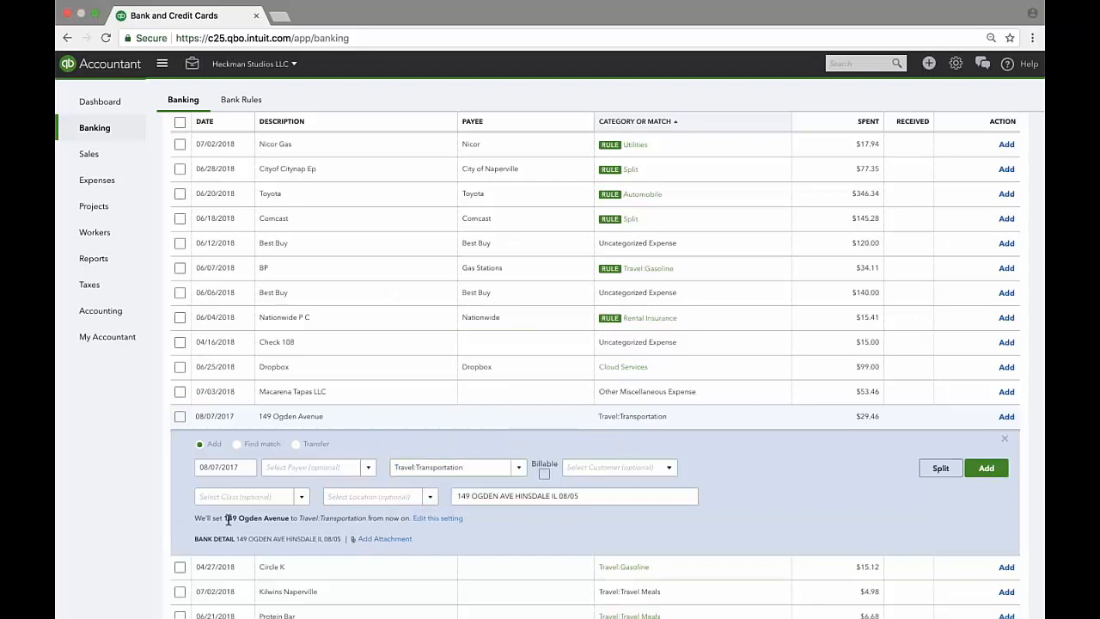
Bring up the future-categorization setting from the note under the category.
drag(195, 519, 413, 519)
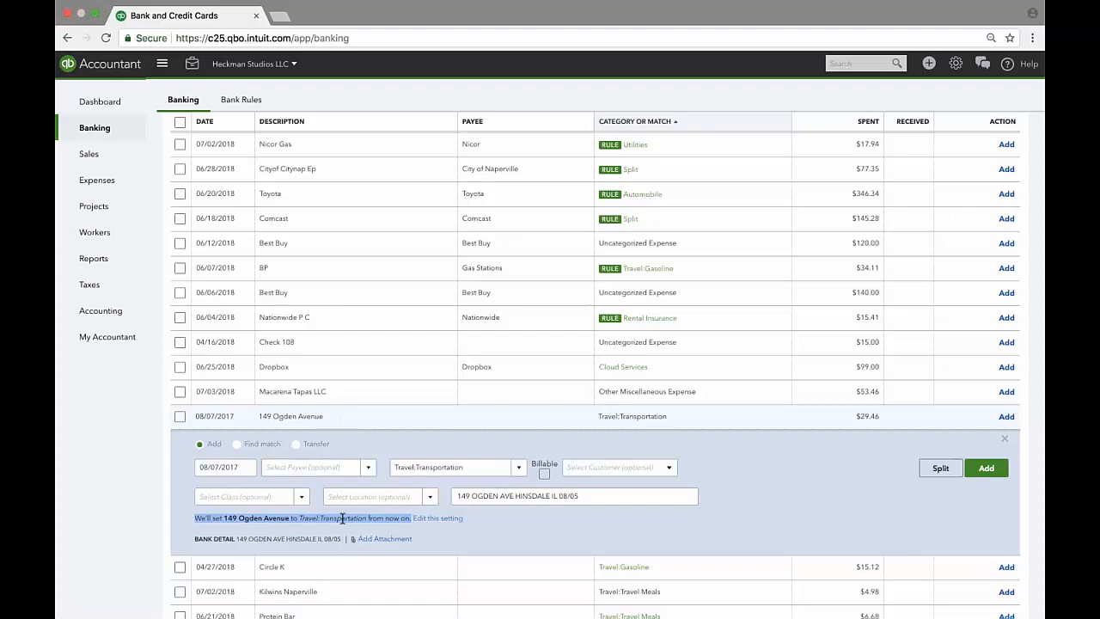
click(462, 533)
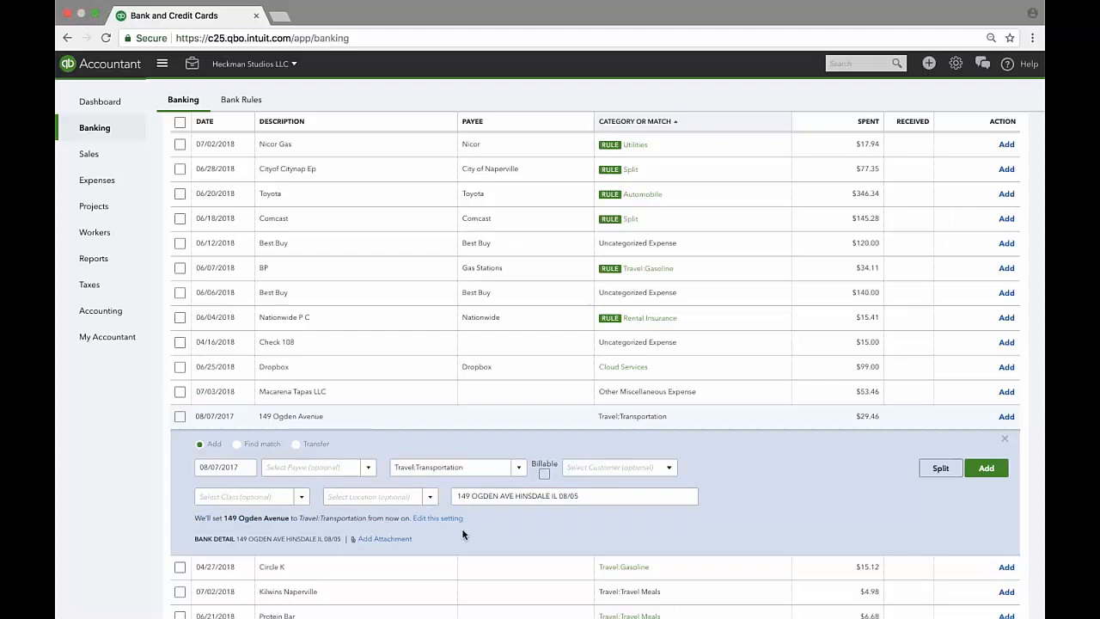
click(440, 518)
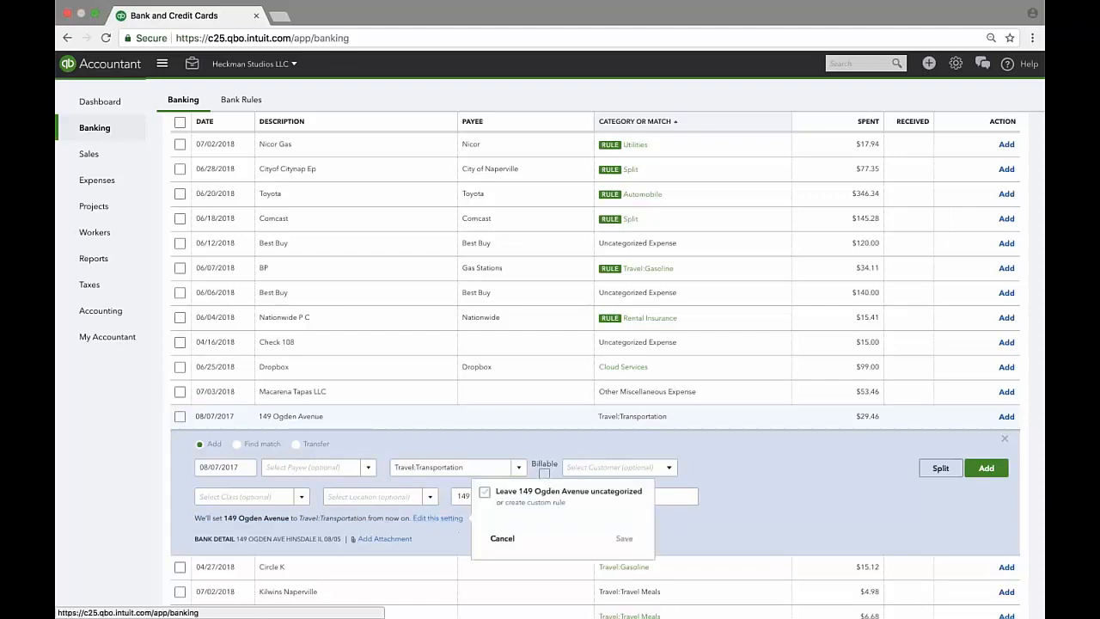
click(484, 493)
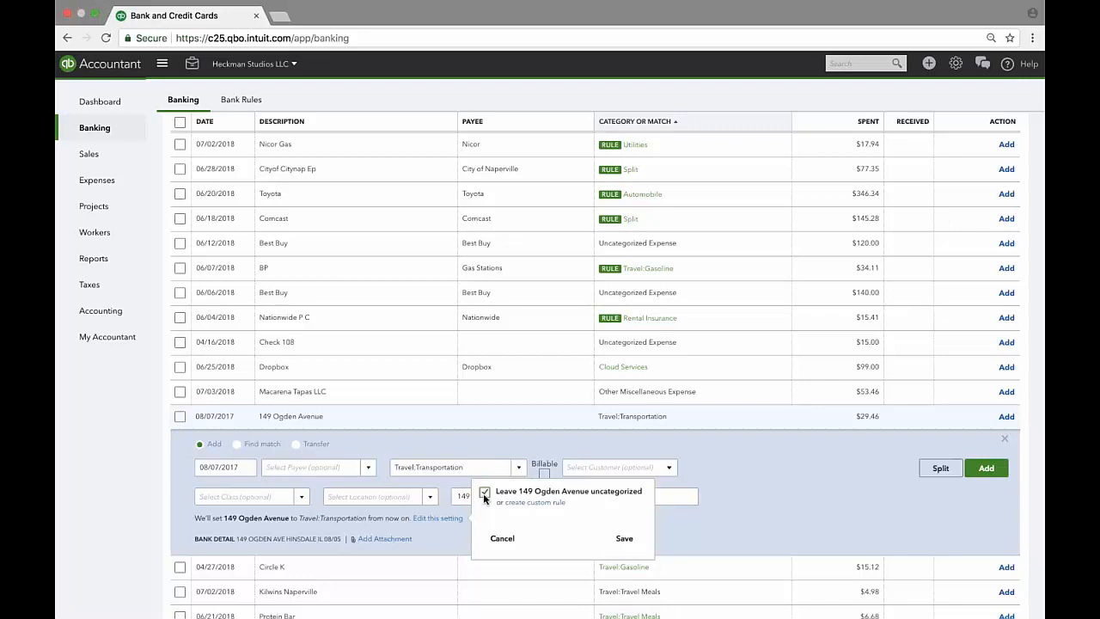
click(484, 493)
click(503, 540)
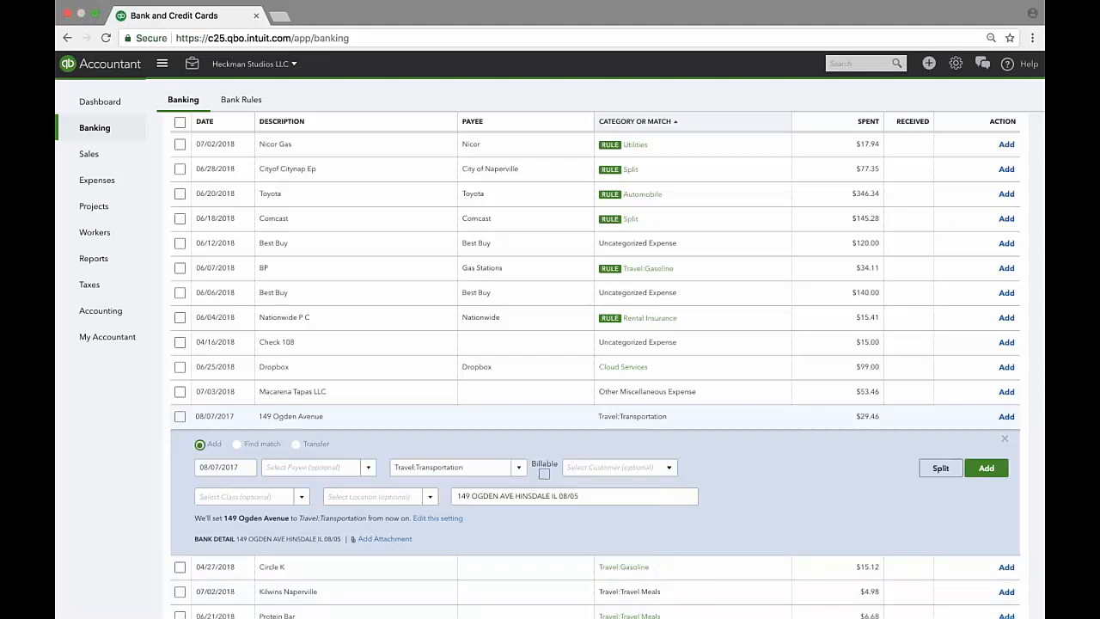
scroll(628, 522, down, 1)
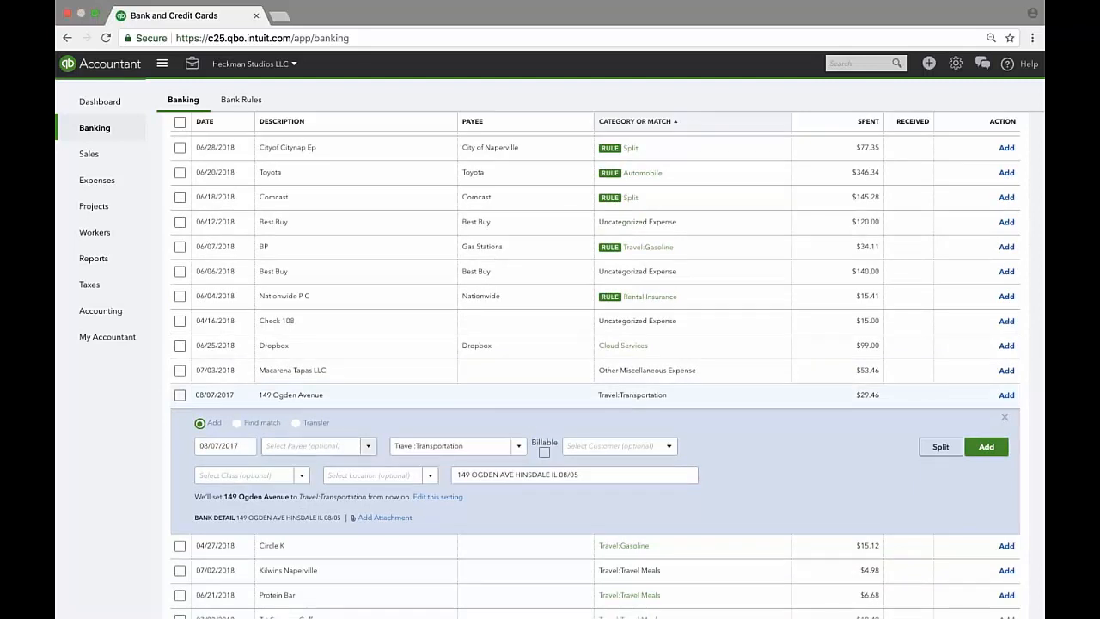
key(Tab)
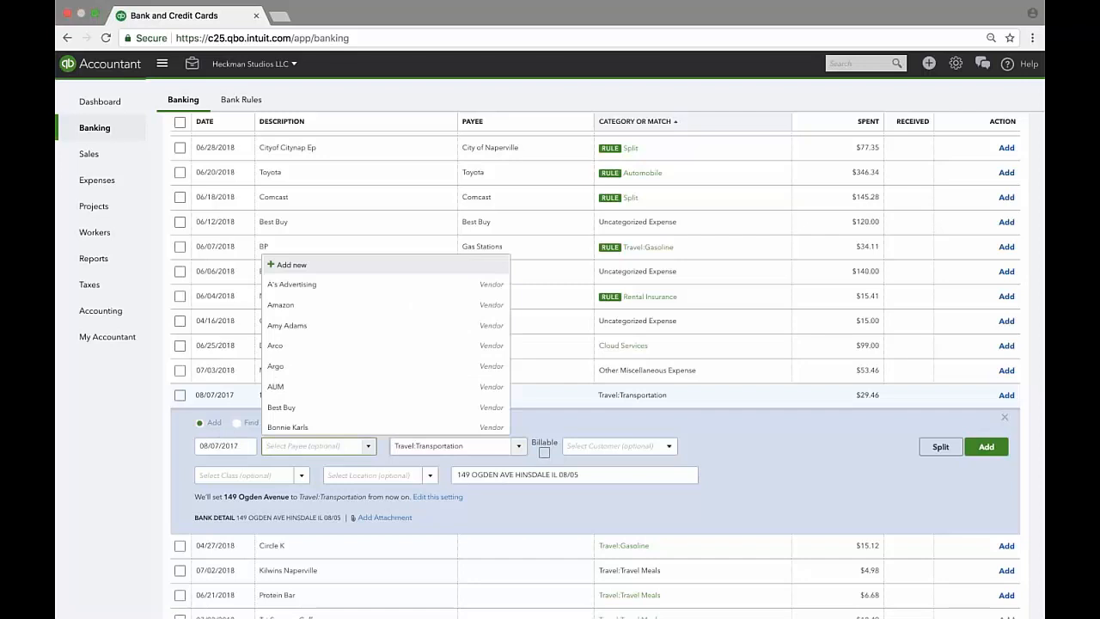
key(Tab)
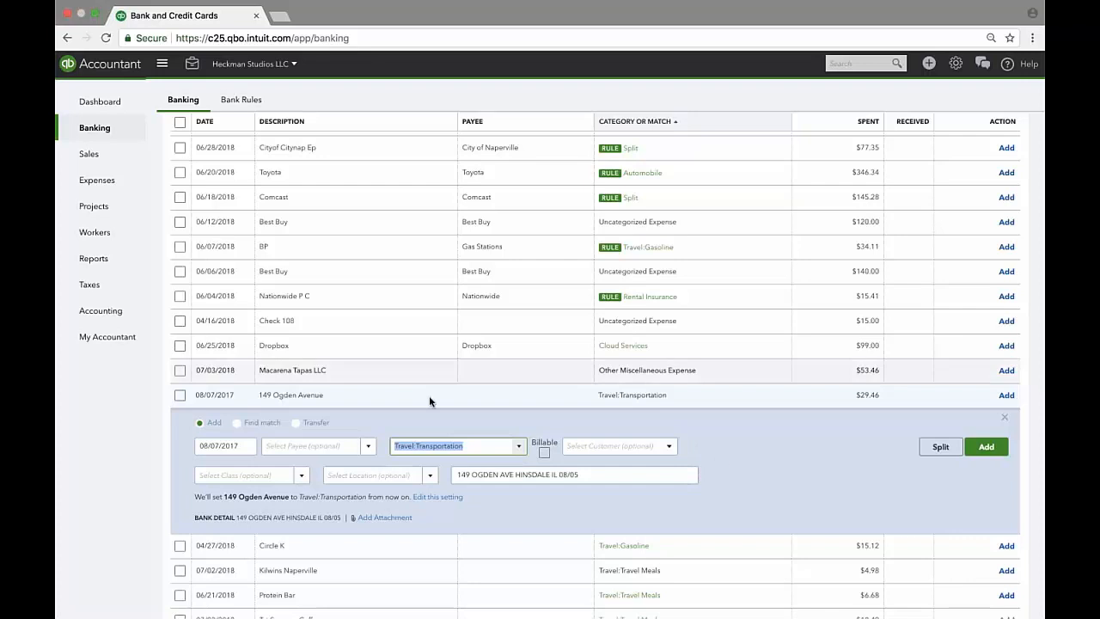
click(545, 452)
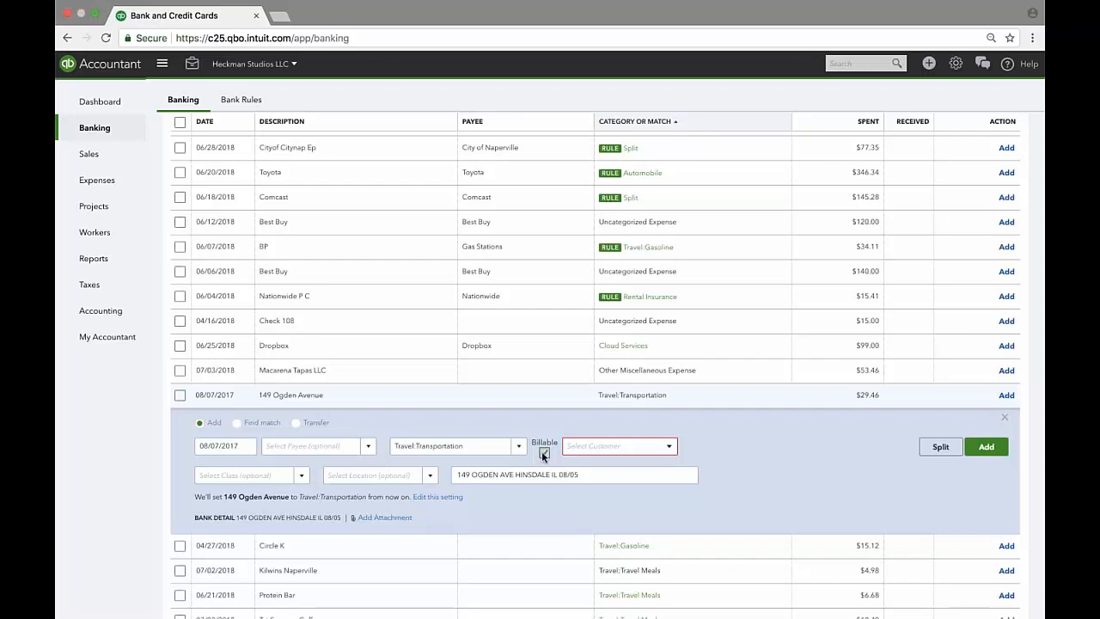
click(543, 451)
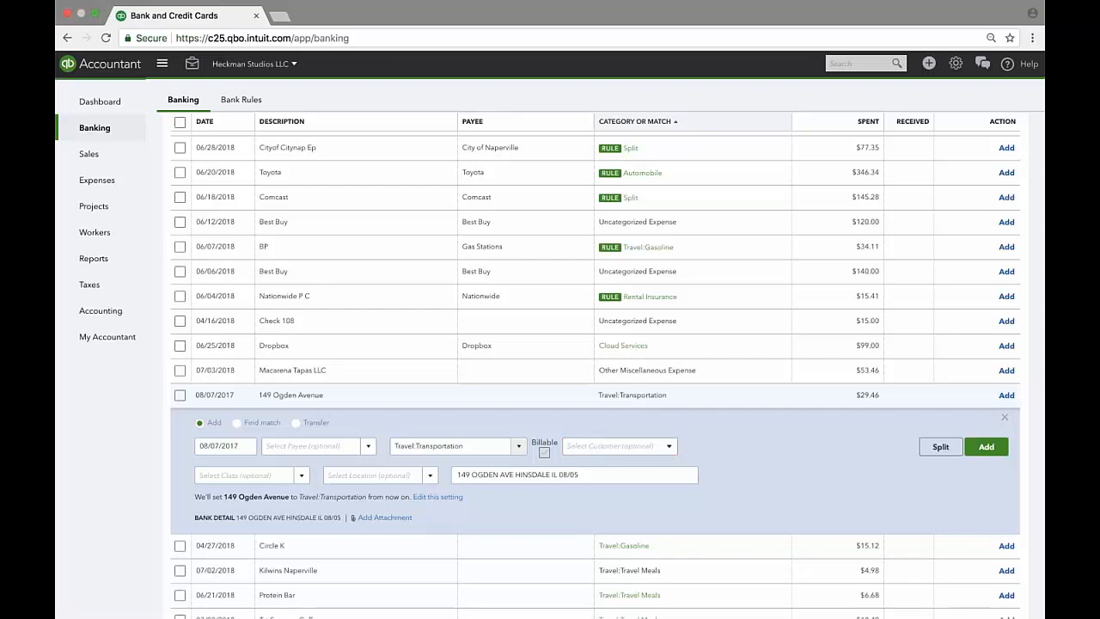
click(301, 483)
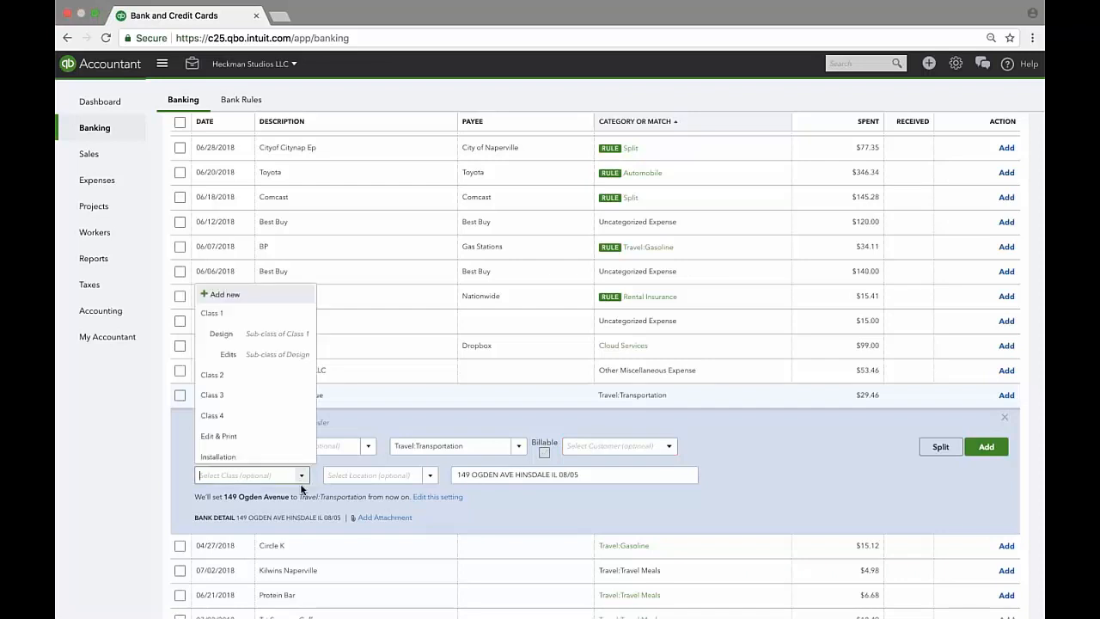
click(247, 311)
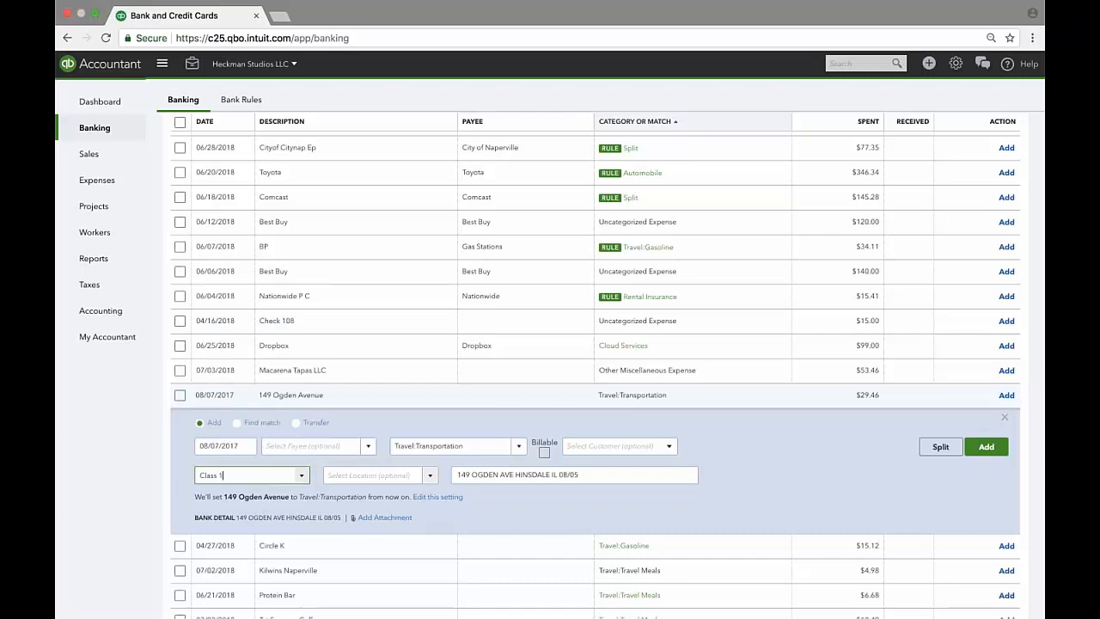
click(429, 475)
click(353, 424)
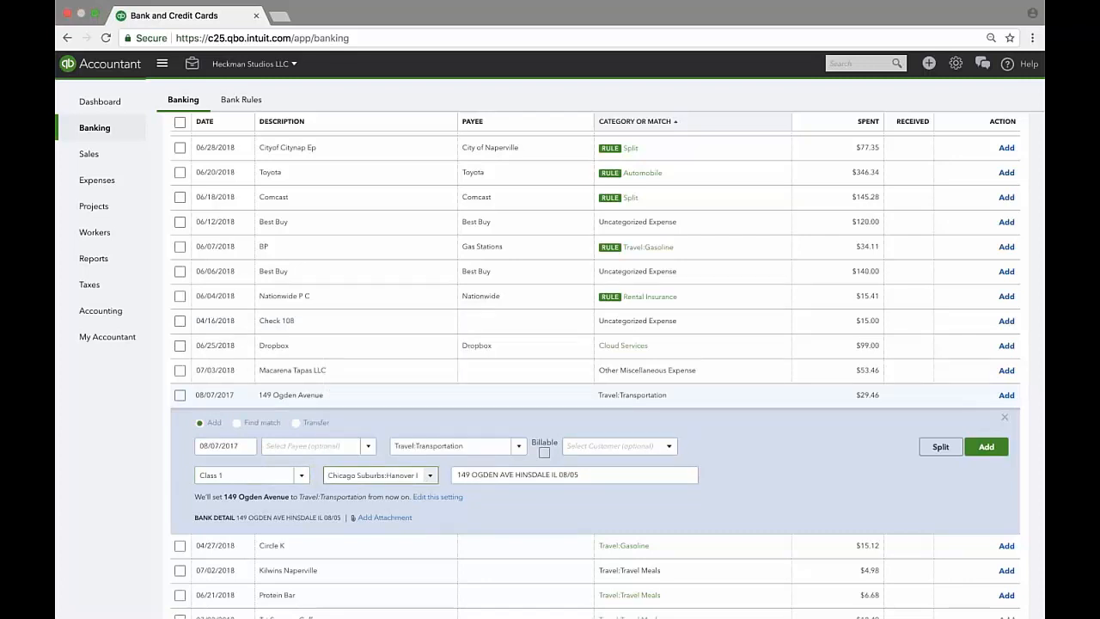
click(985, 446)
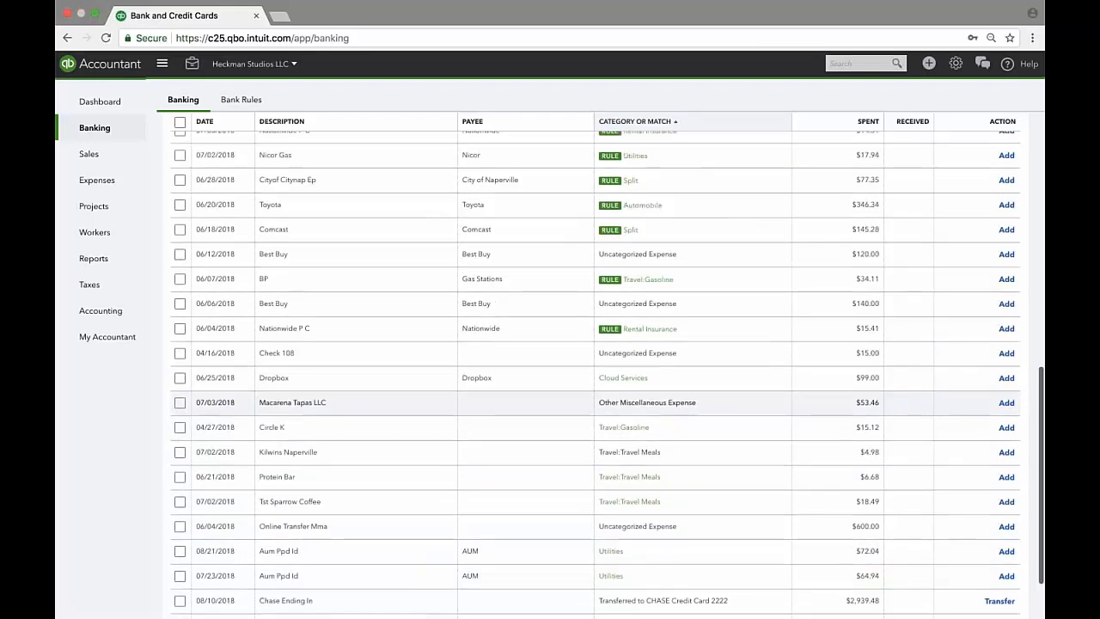
Go to the Bank Rules page listing rules like Storage Rental, Netflix and Insurance Rule.
scroll(657, 395, up, 4)
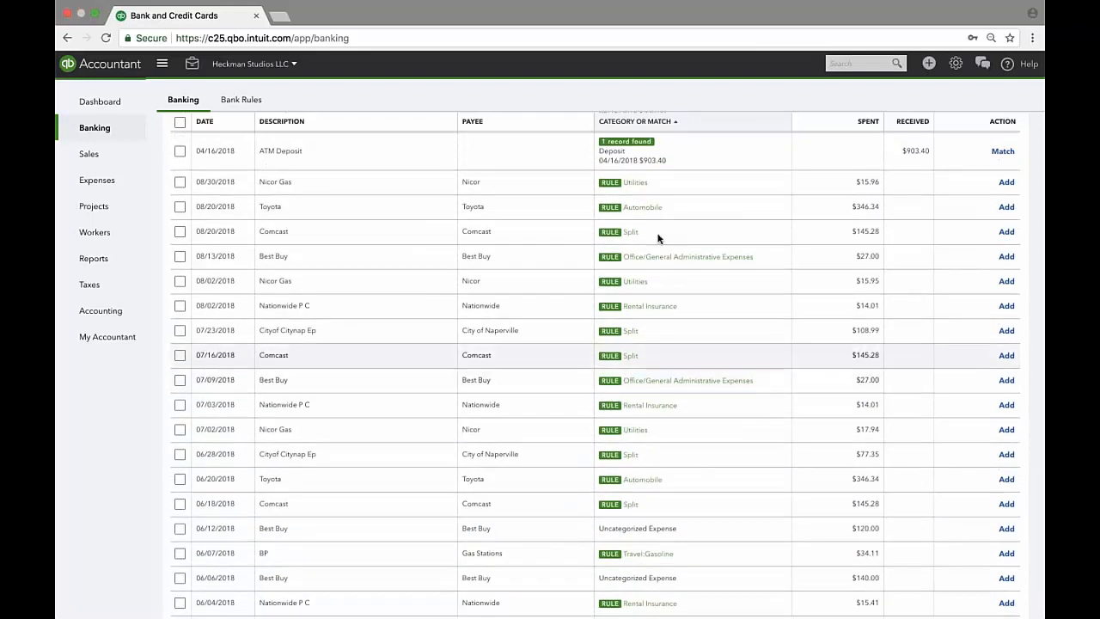
scroll(658, 292, up, 1)
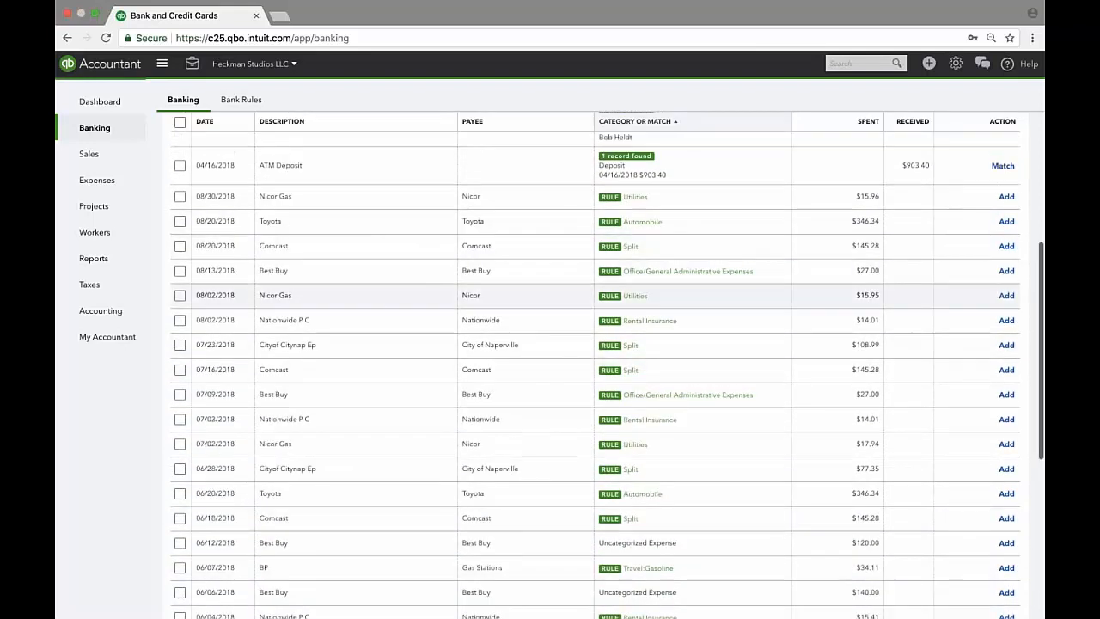
scroll(657, 292, up, 5)
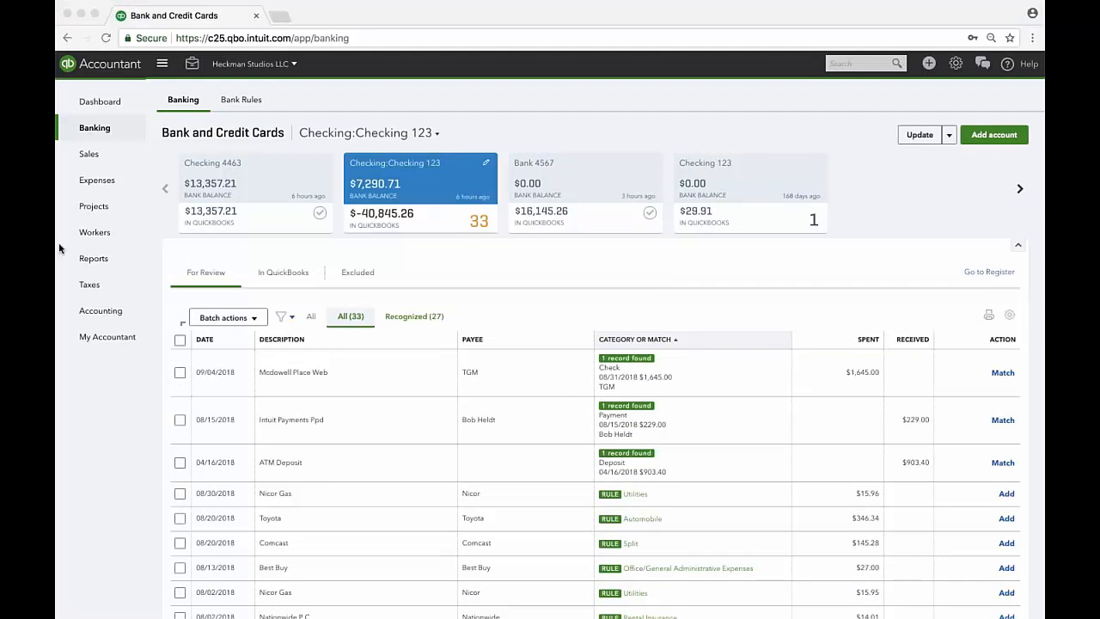
click(244, 103)
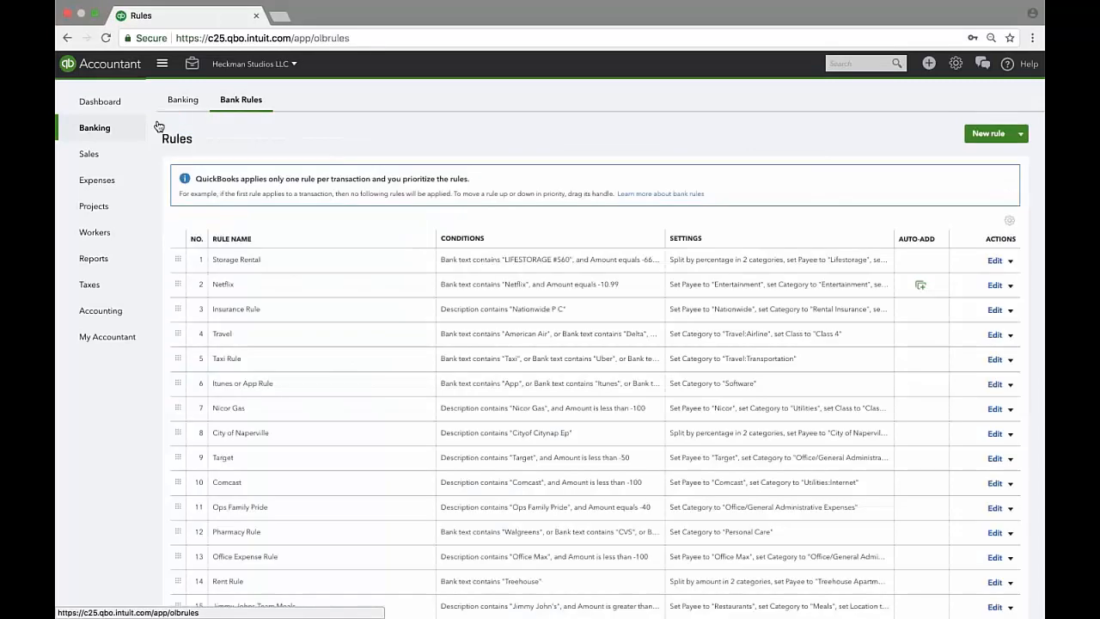
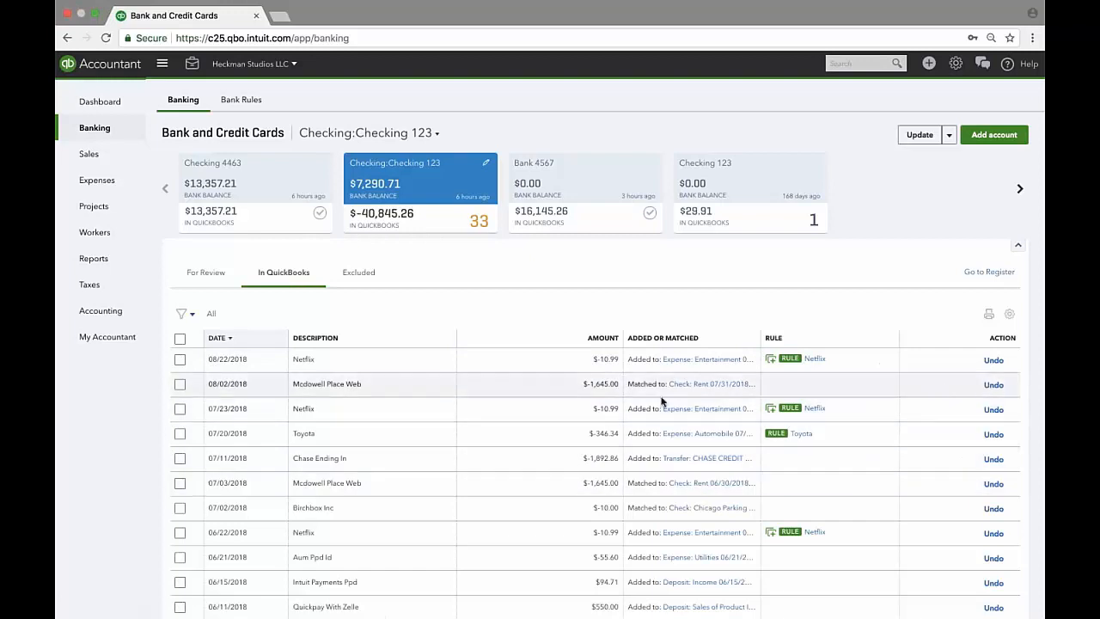
Open the 08/02 $1,645.00 Rent check and view the bank transaction it is matched to.
scroll(687, 482, down, 1)
scroll(687, 481, down, 1)
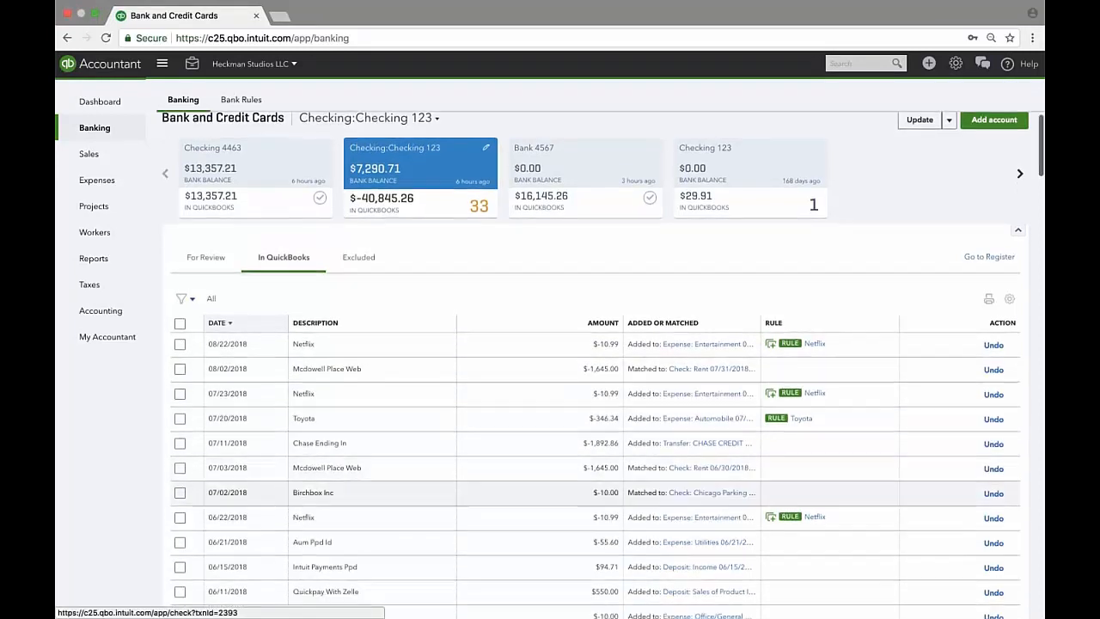
click(709, 342)
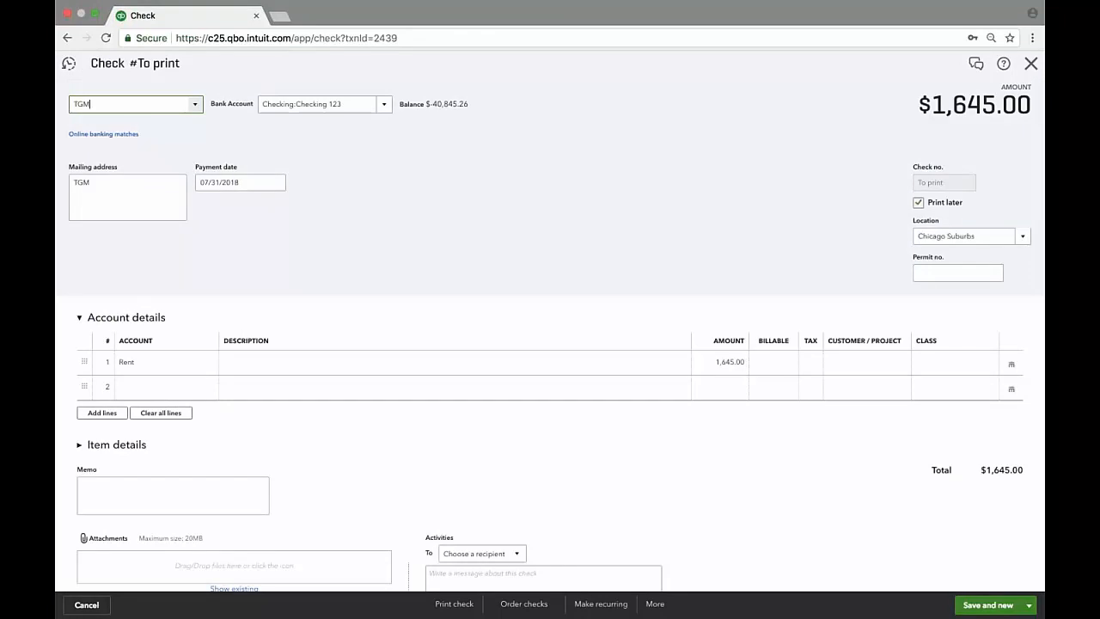
click(87, 138)
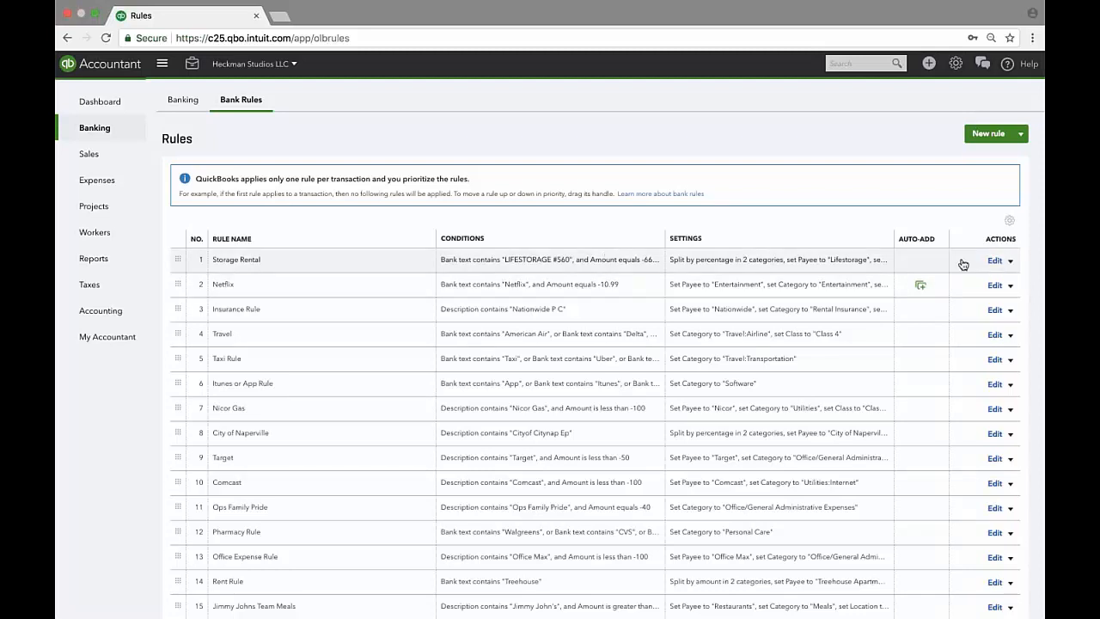
Open the Storage Rental rule and review its money direction, bank accounts and all-conditions matching unchanged.
click(994, 261)
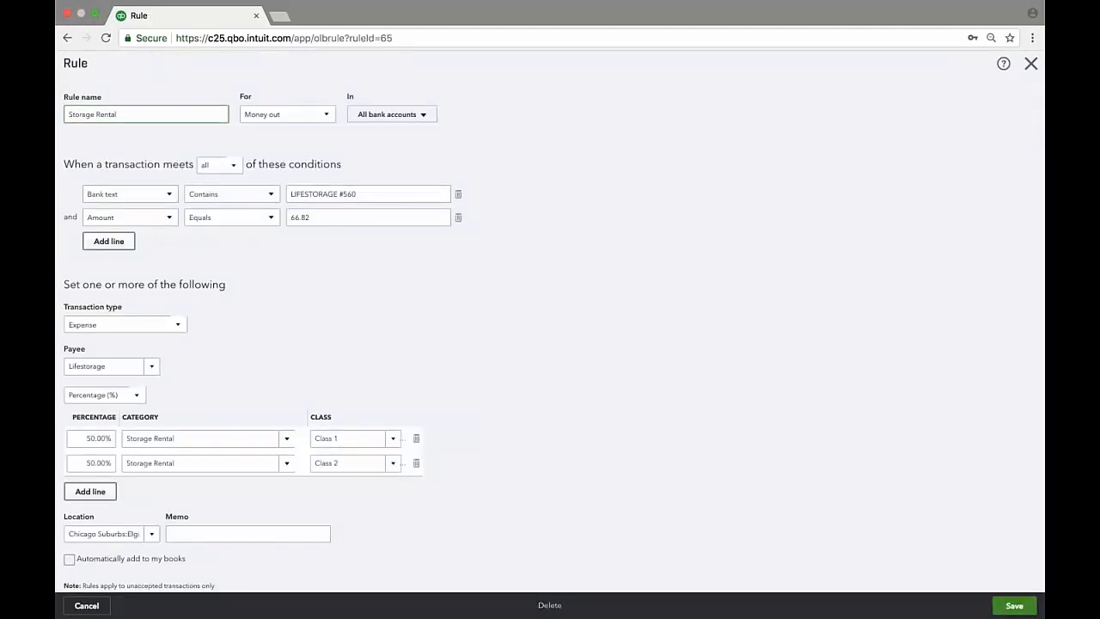
click(301, 115)
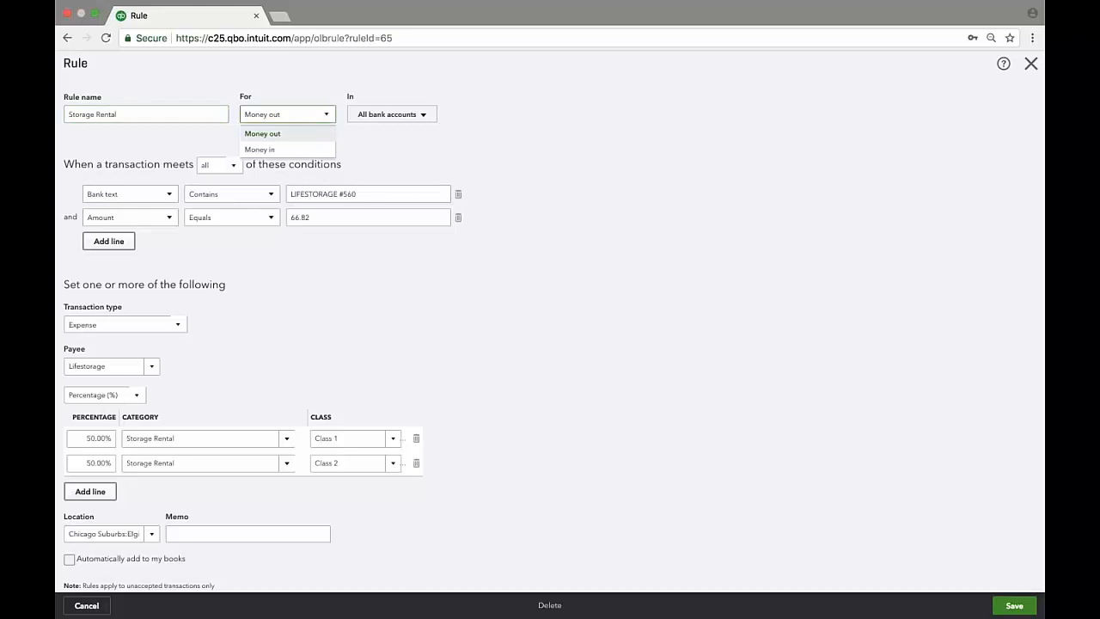
click(395, 124)
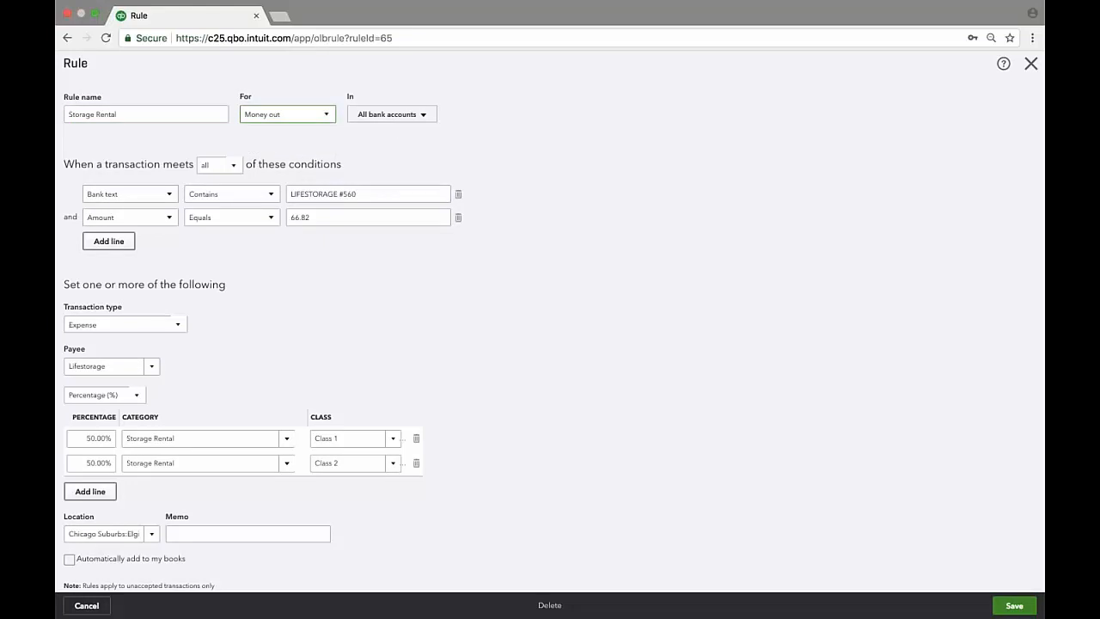
click(405, 117)
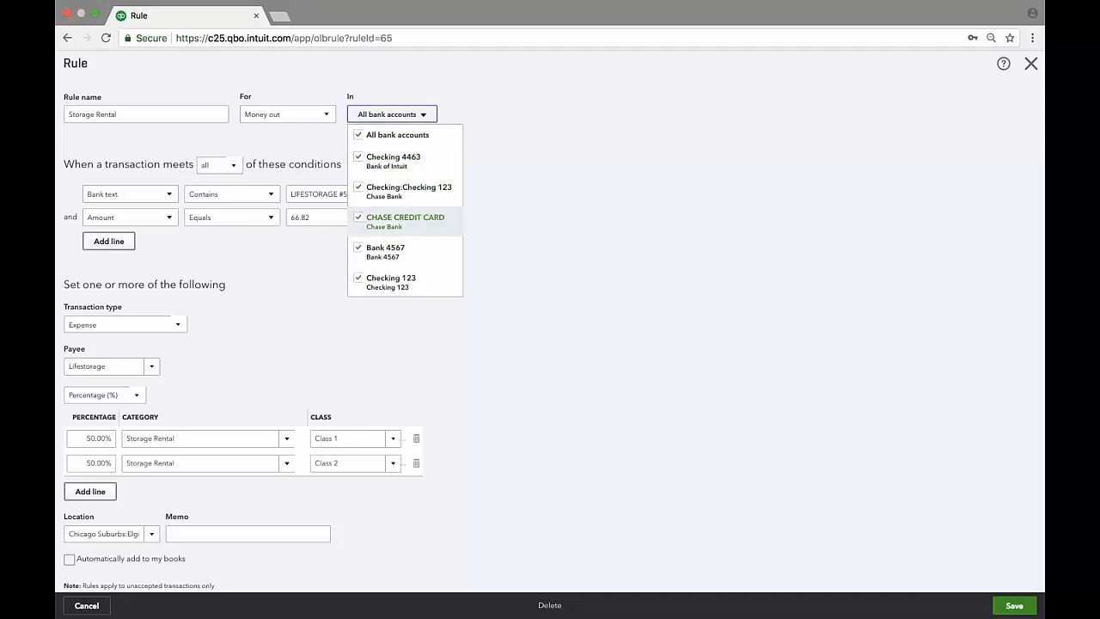
click(500, 245)
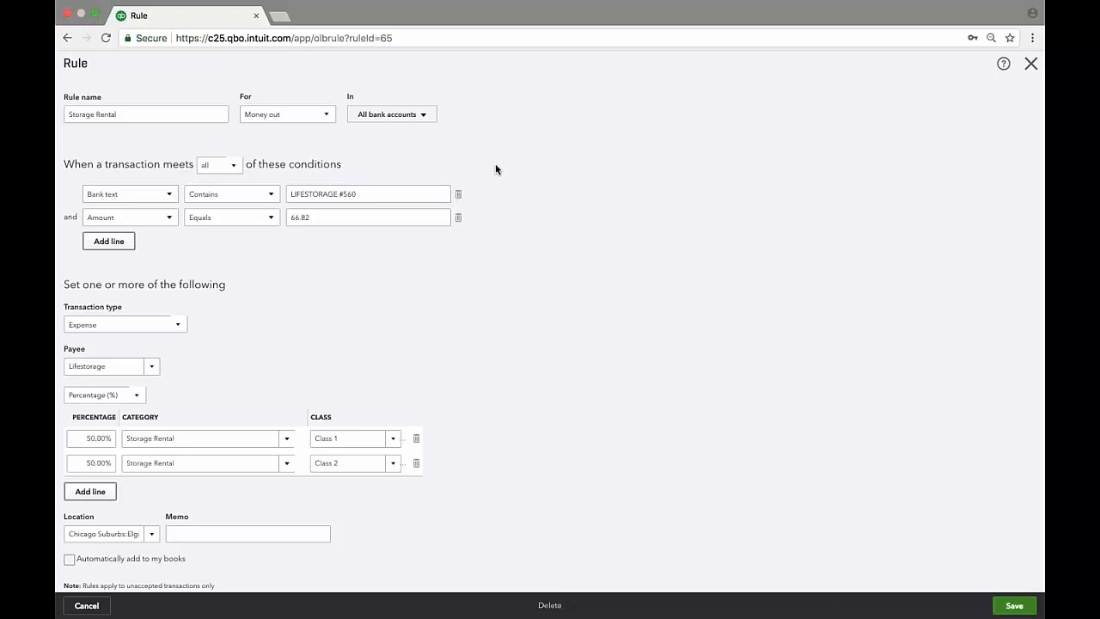
click(219, 164)
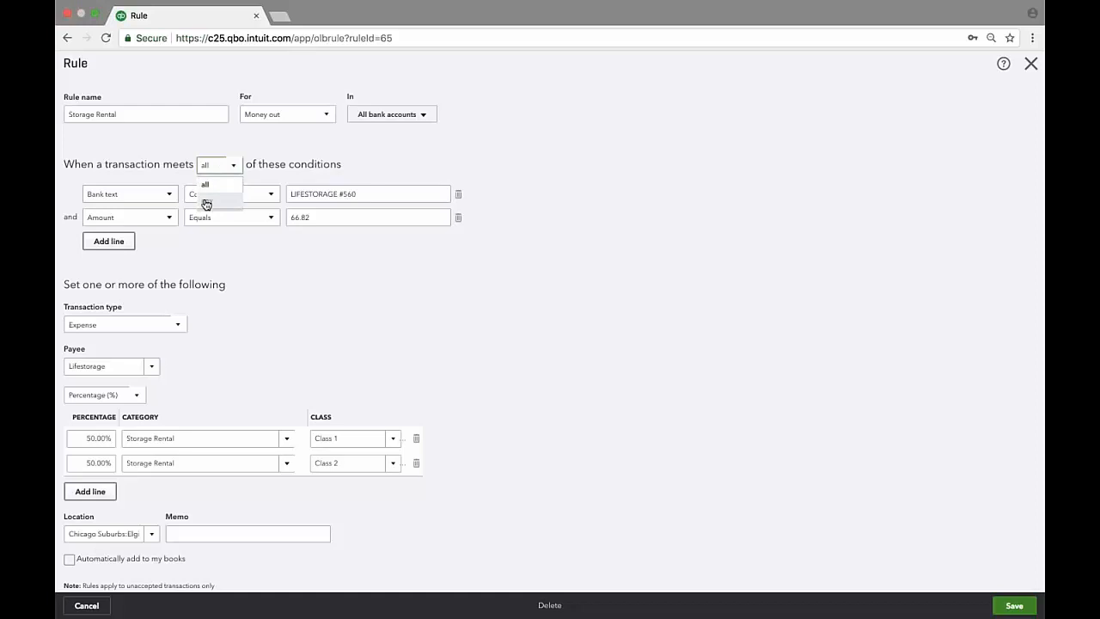
click(321, 166)
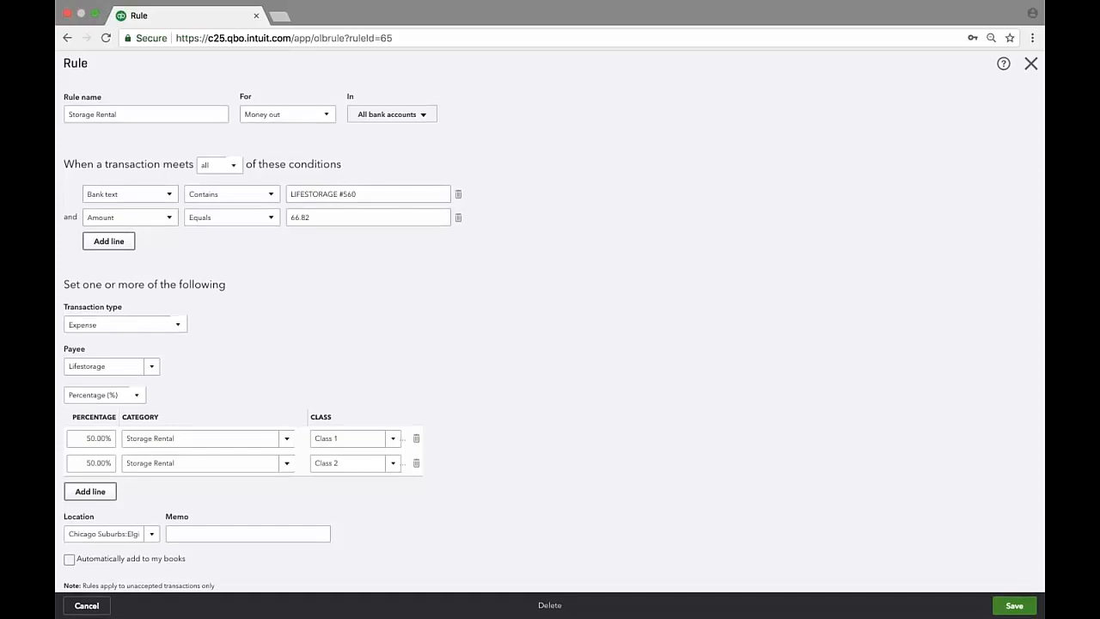
click(156, 202)
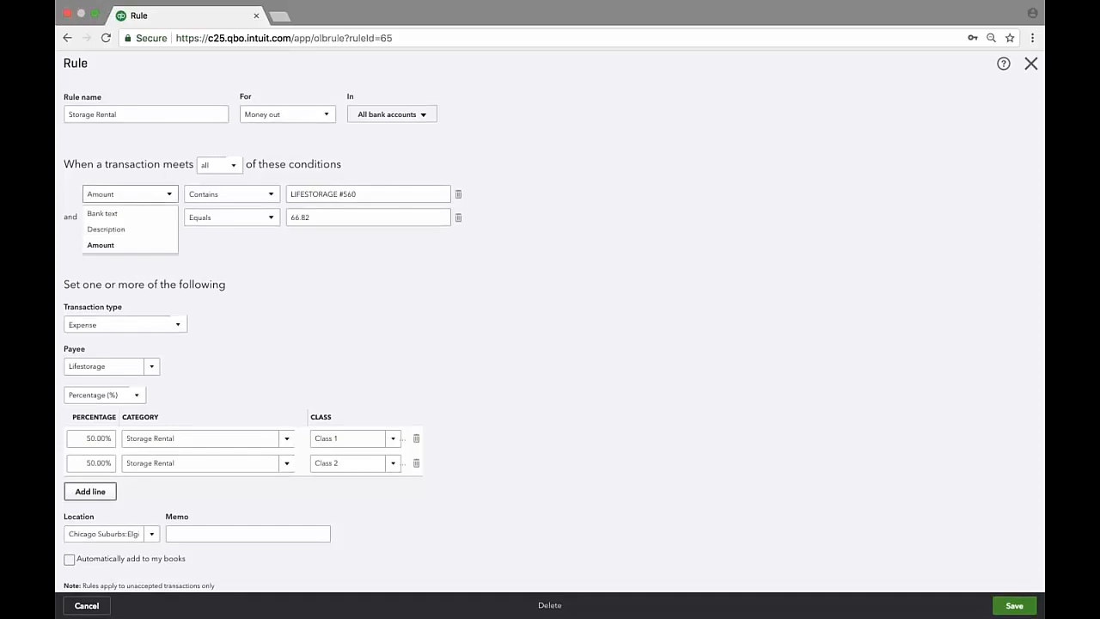
click(105, 214)
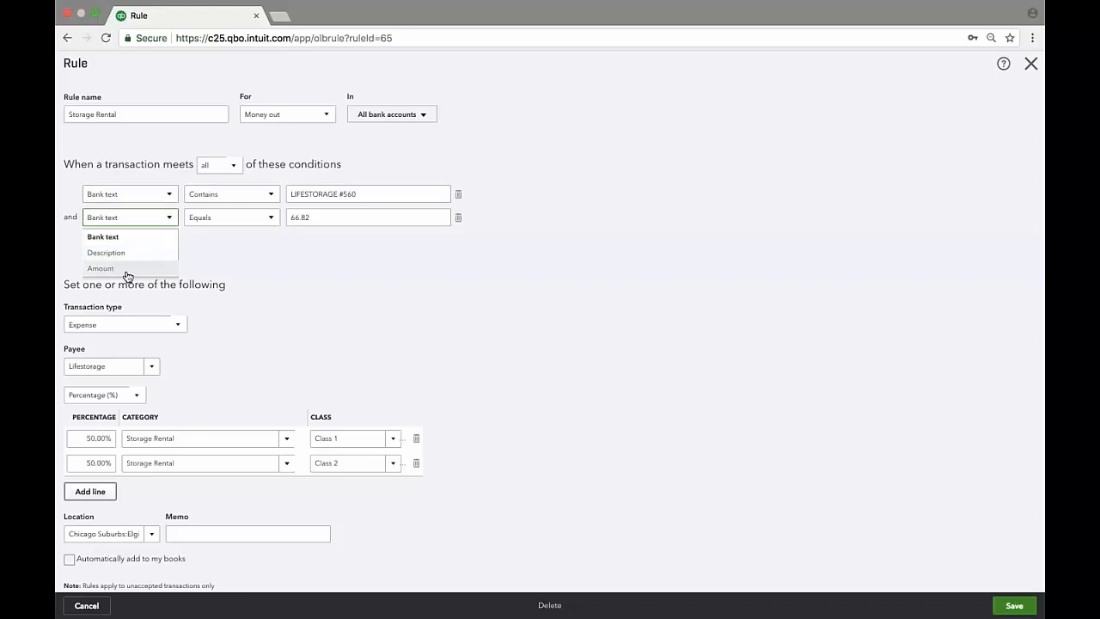
click(368, 217)
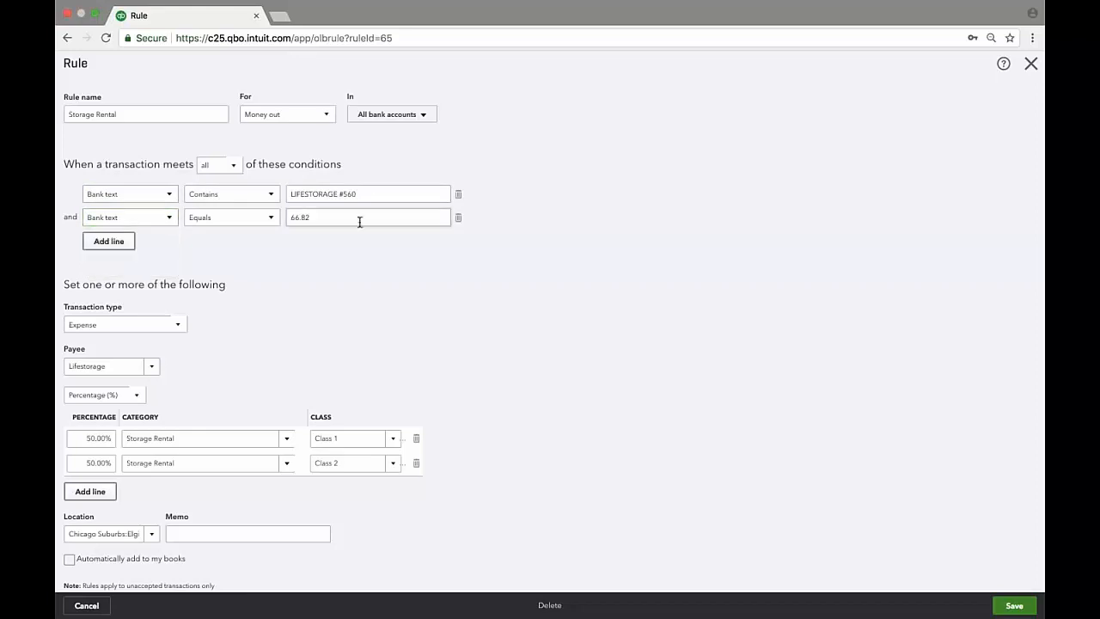
click(169, 218)
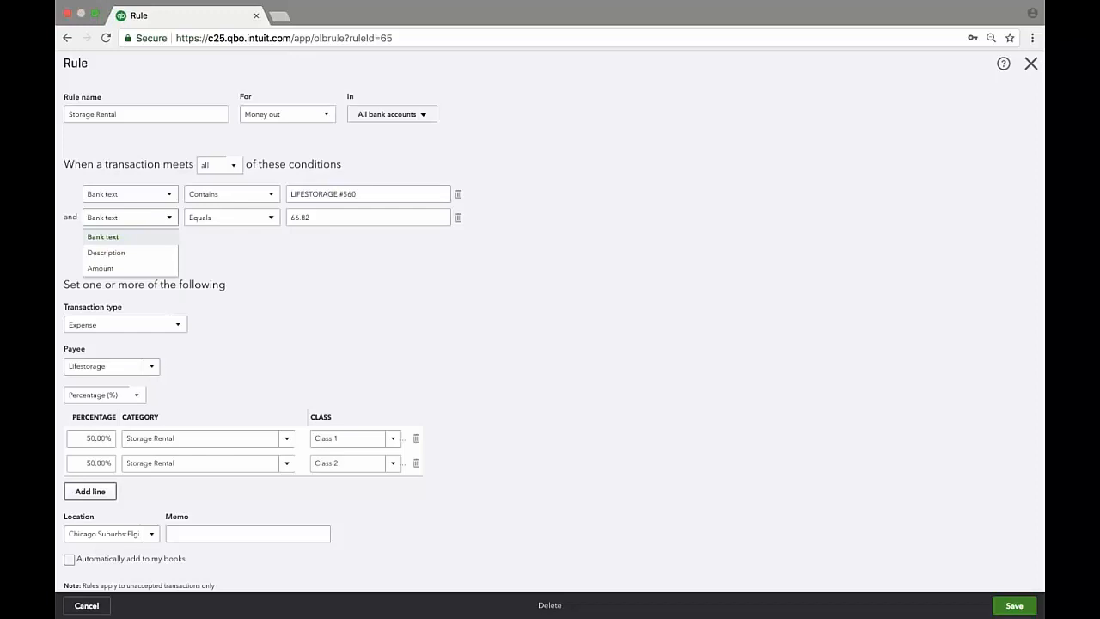
click(100, 268)
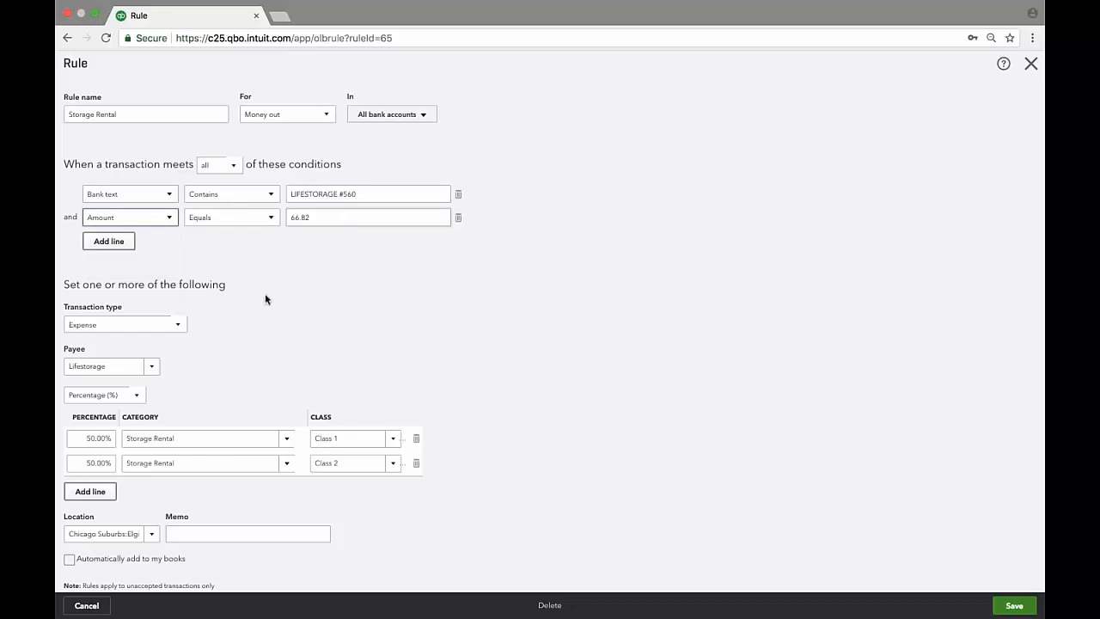
click(250, 223)
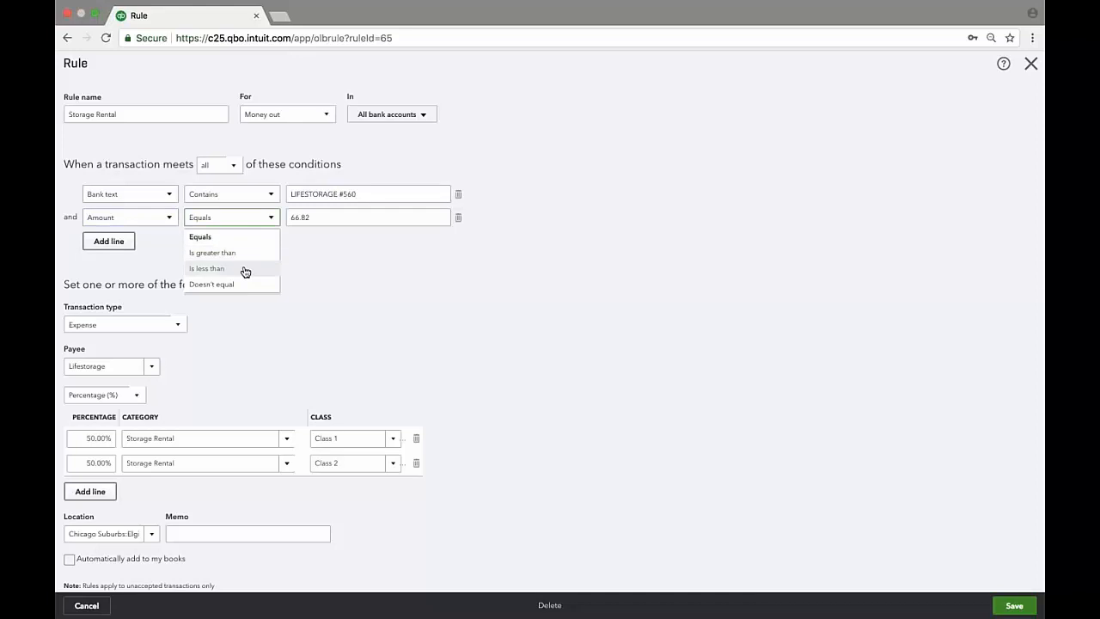
click(242, 237)
click(246, 199)
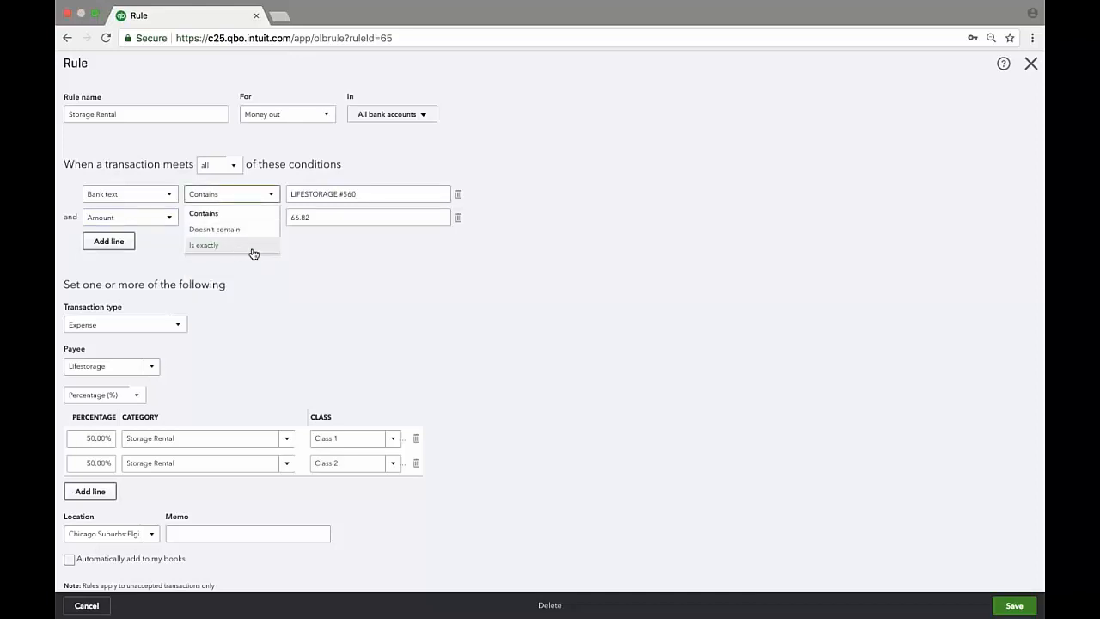
click(344, 250)
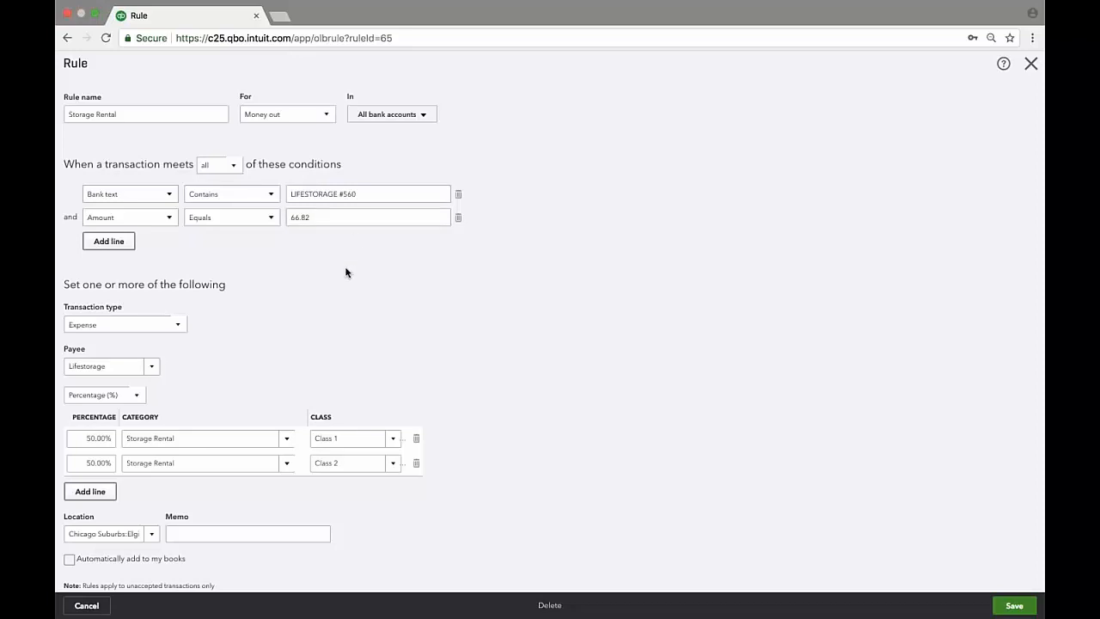
scroll(340, 257, down, 1)
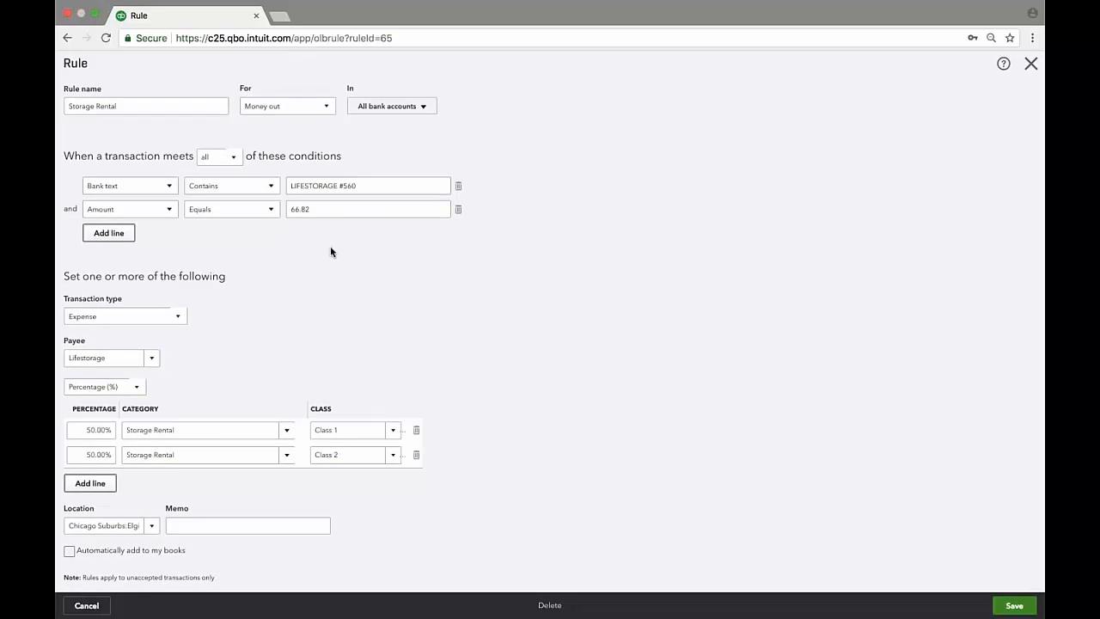
click(178, 316)
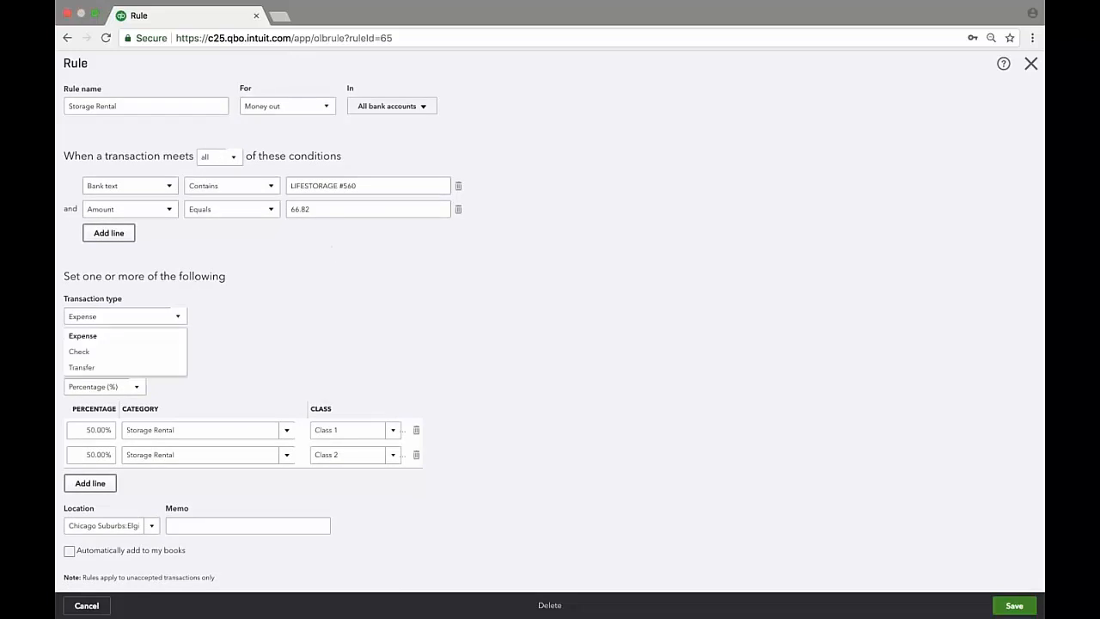
click(176, 320)
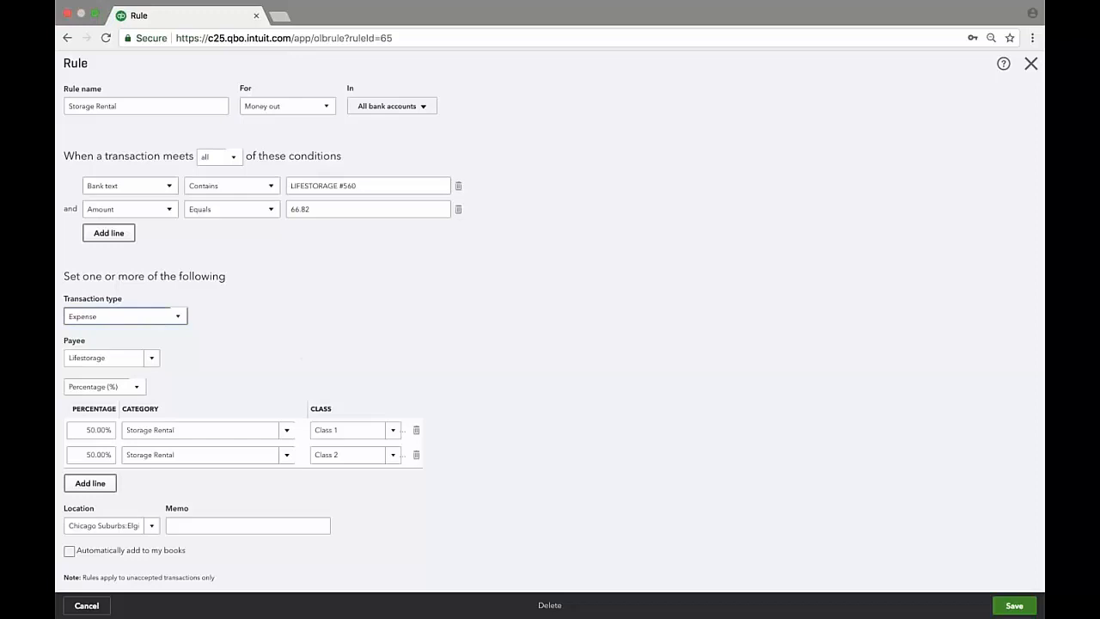
click(140, 391)
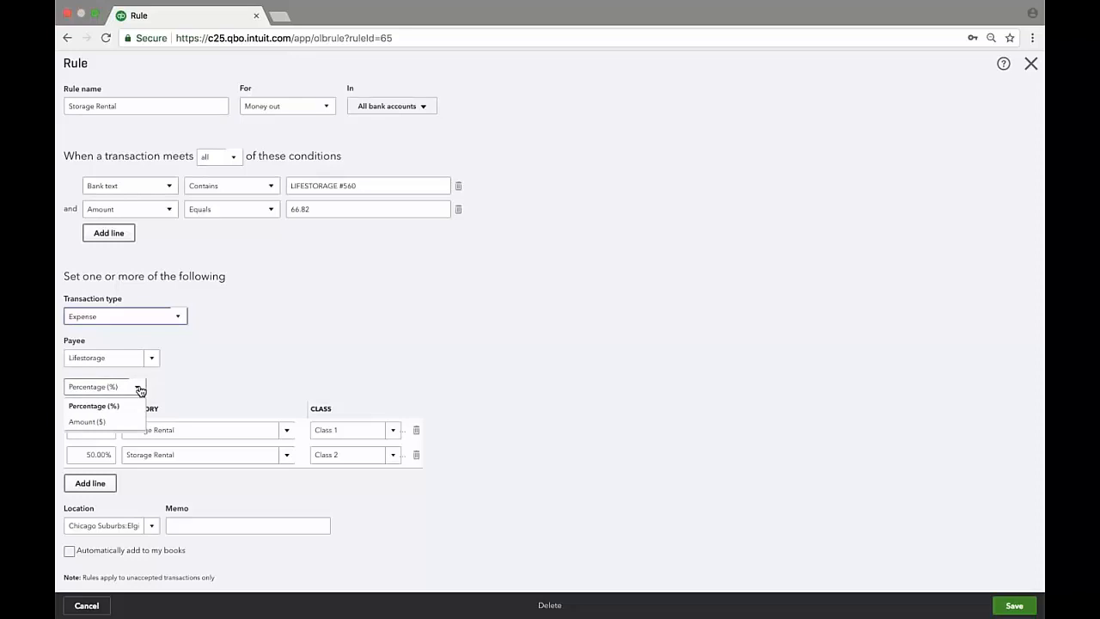
click(140, 391)
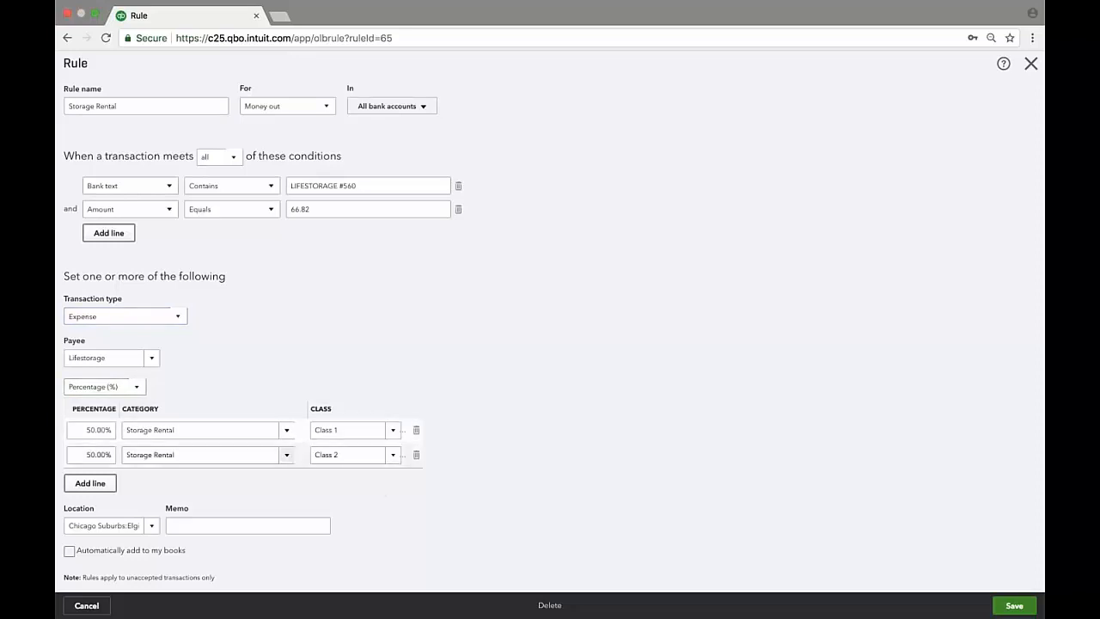
click(138, 388)
click(295, 396)
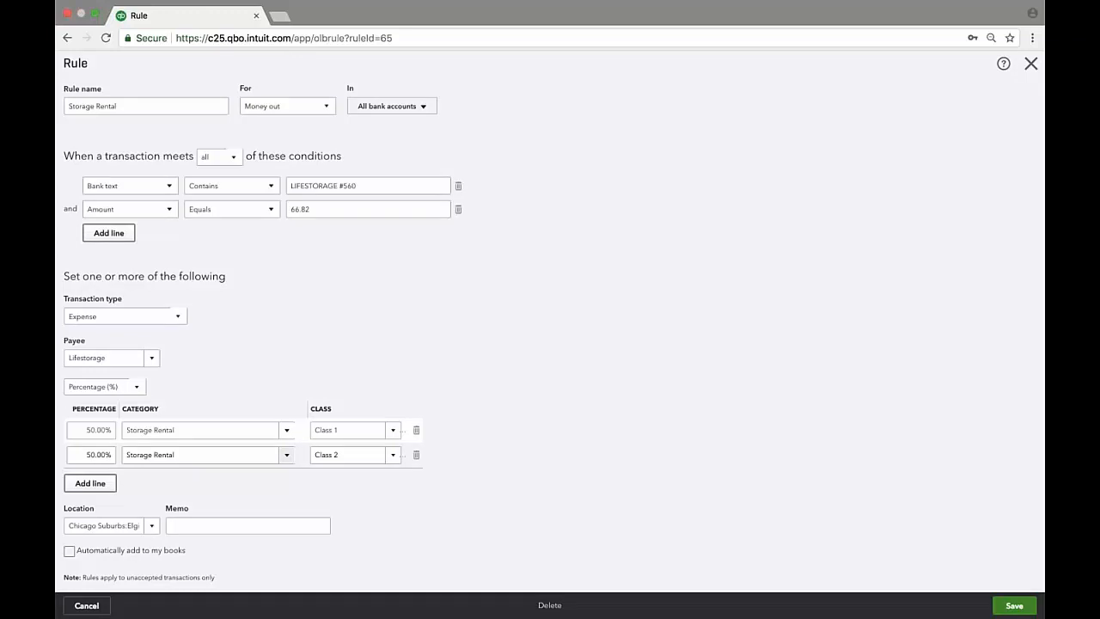
click(1032, 65)
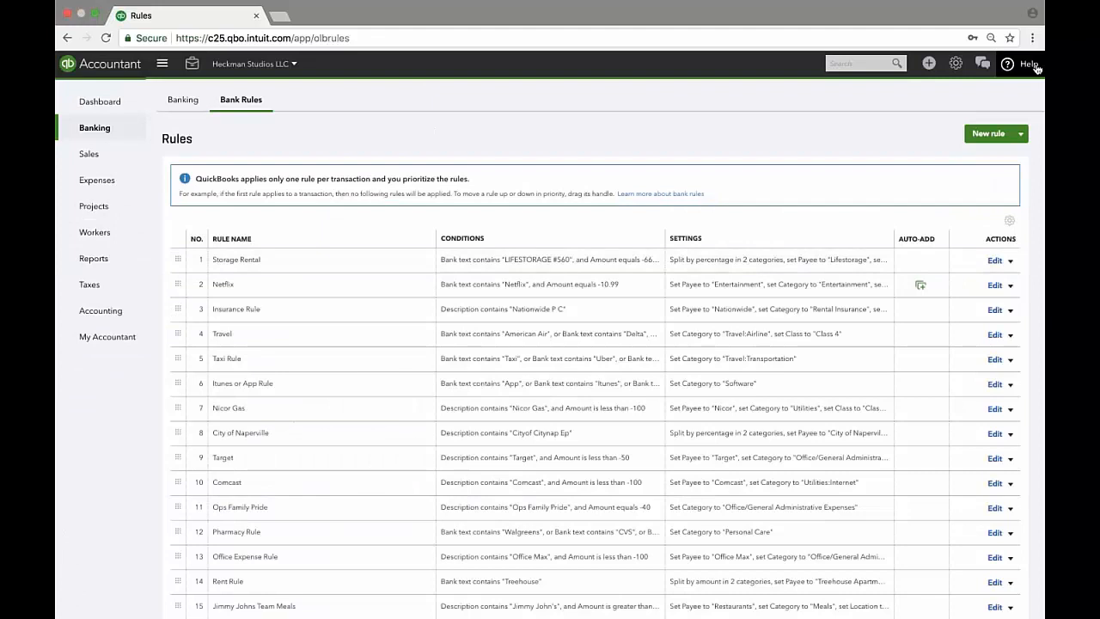
click(994, 286)
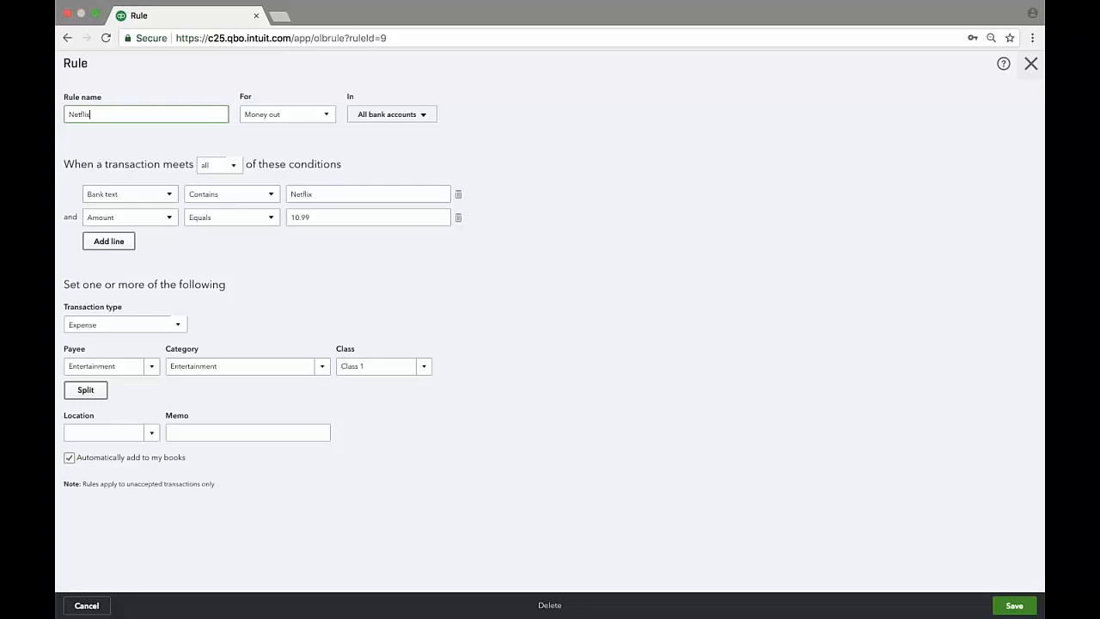
click(1030, 63)
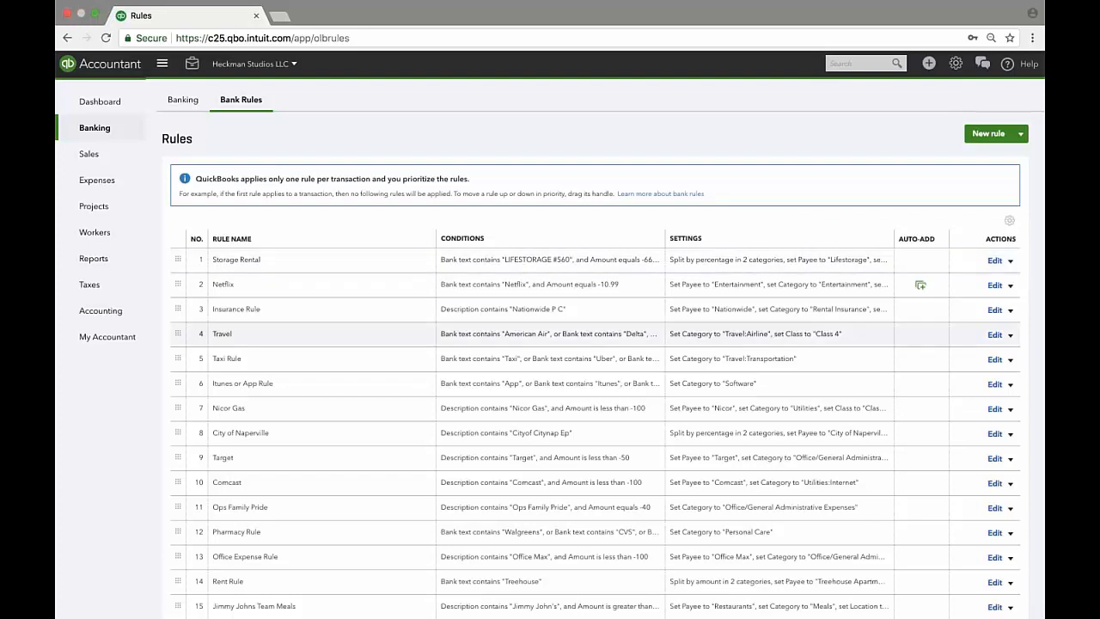
click(995, 359)
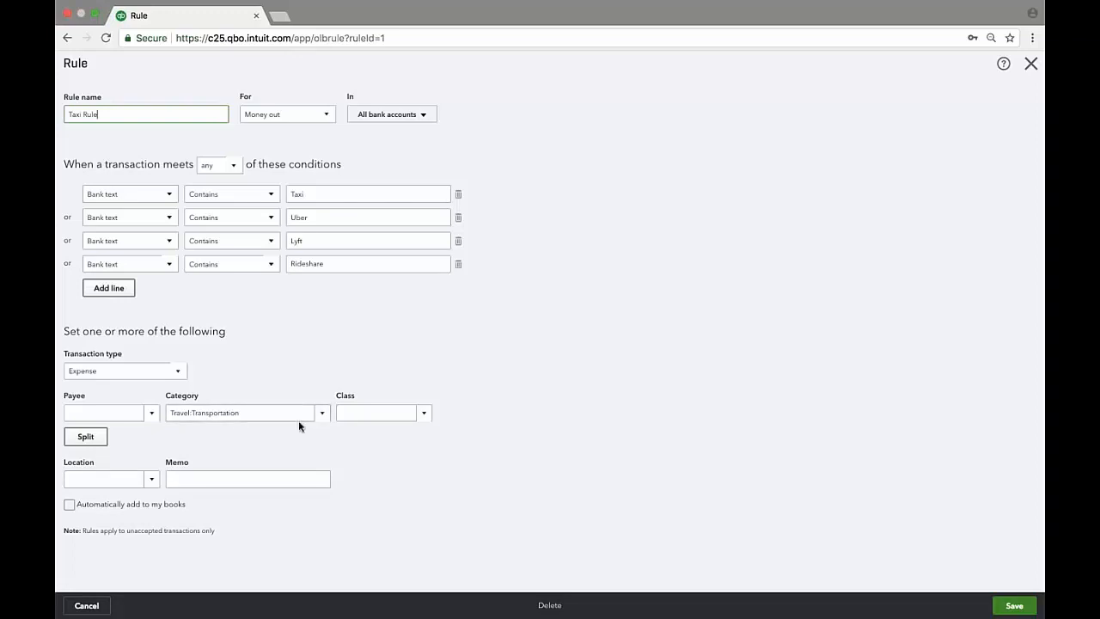
click(424, 413)
click(391, 455)
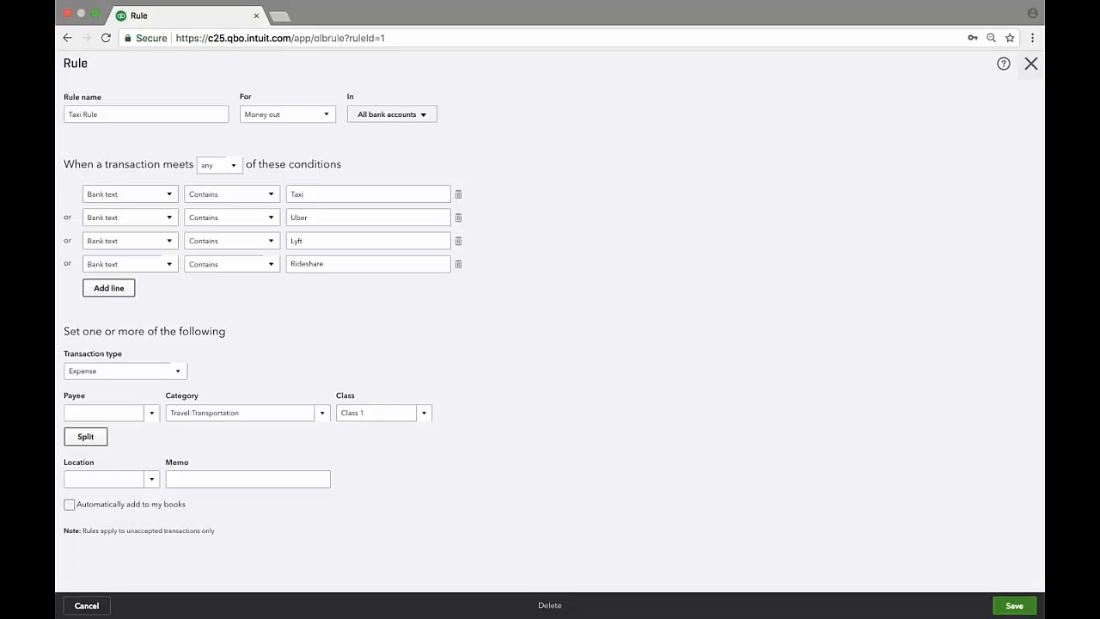
click(1030, 65)
click(607, 350)
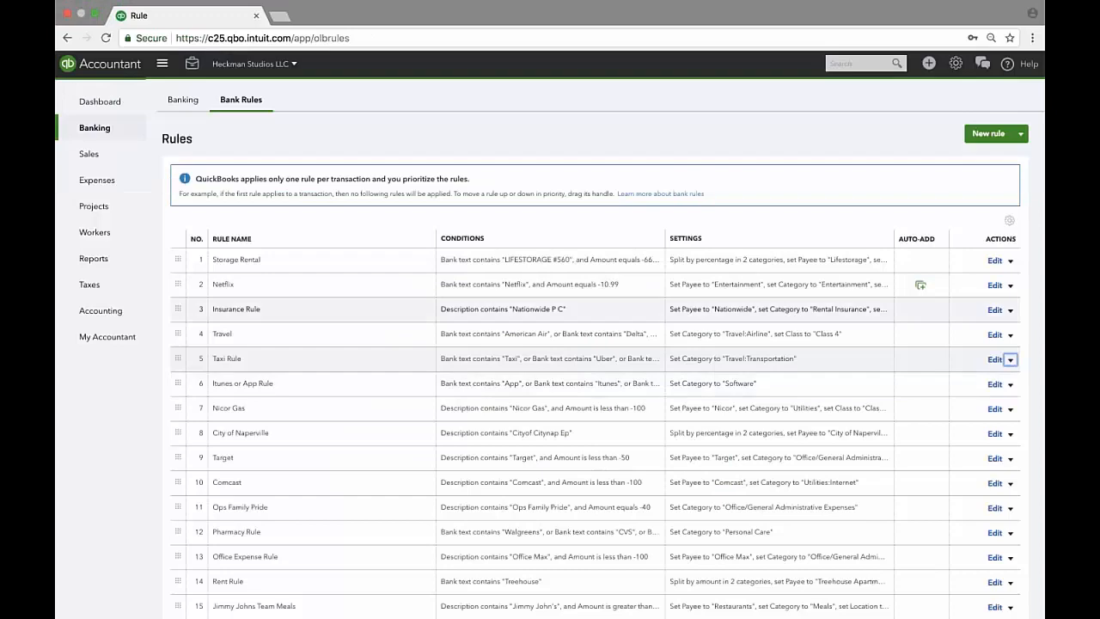
On Banking, peek at the Nicor Gas details and In QuickBooks list, then return to For Review.
click(183, 99)
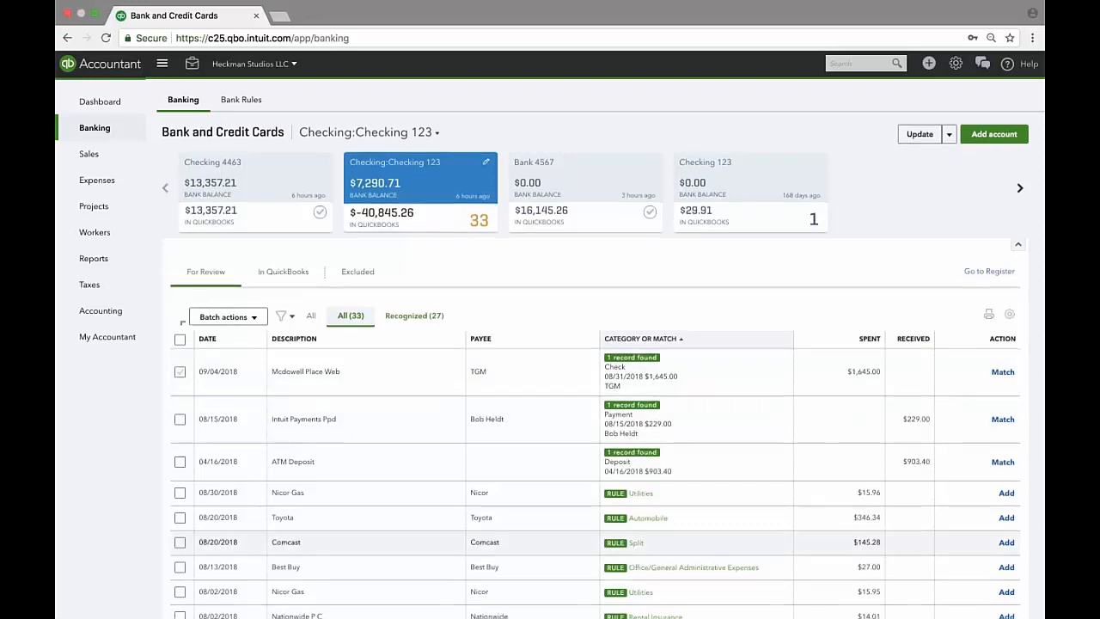
scroll(591, 515, down, 3)
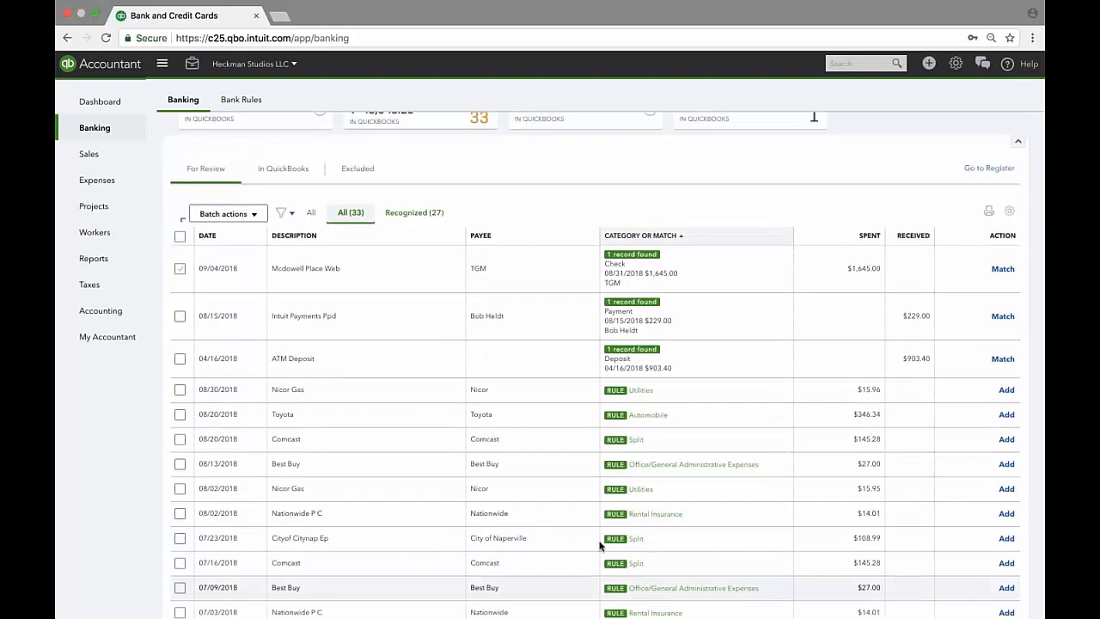
click(325, 394)
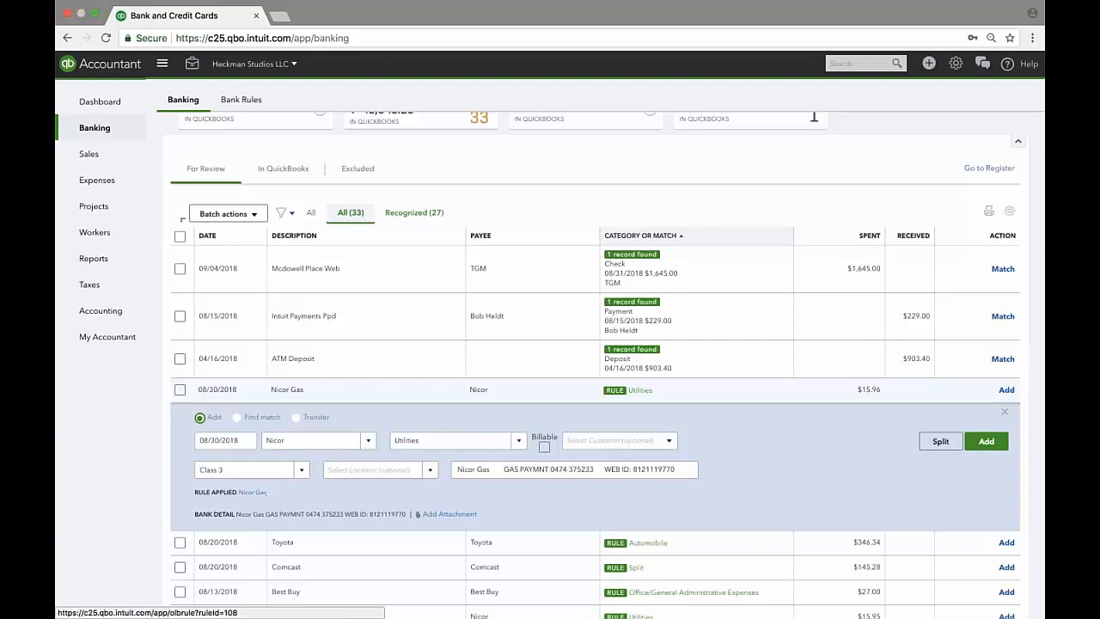
click(1003, 412)
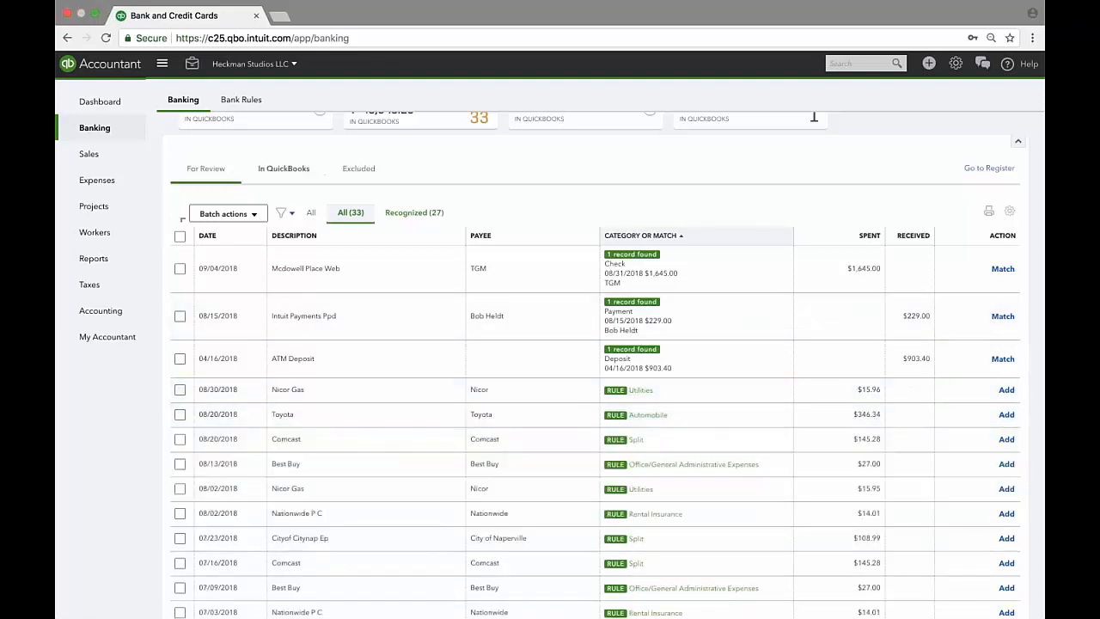
click(283, 168)
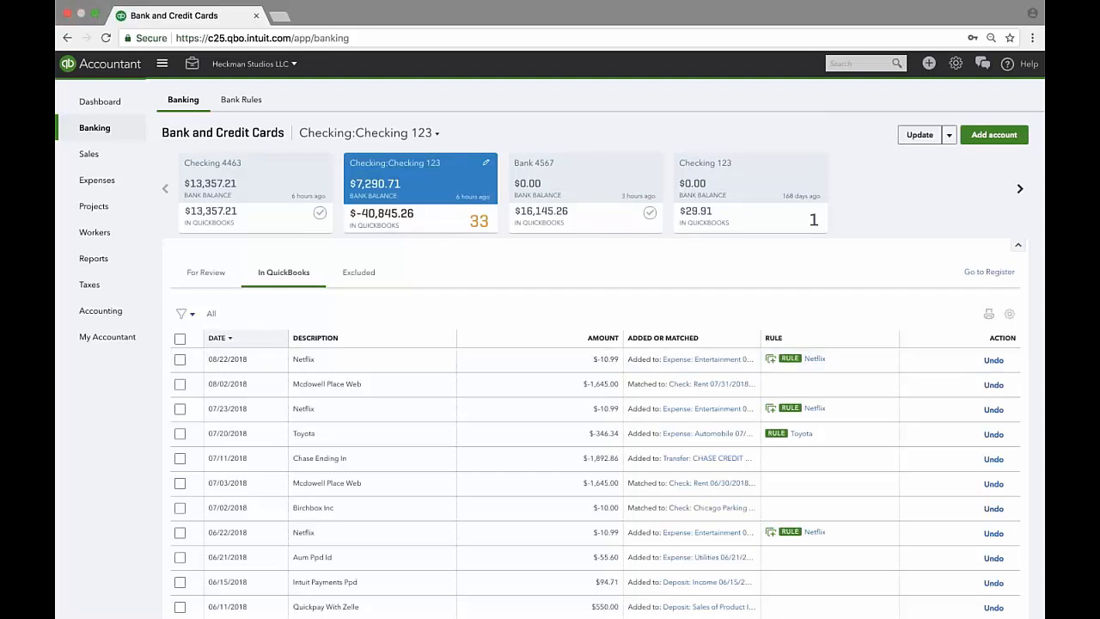
click(207, 272)
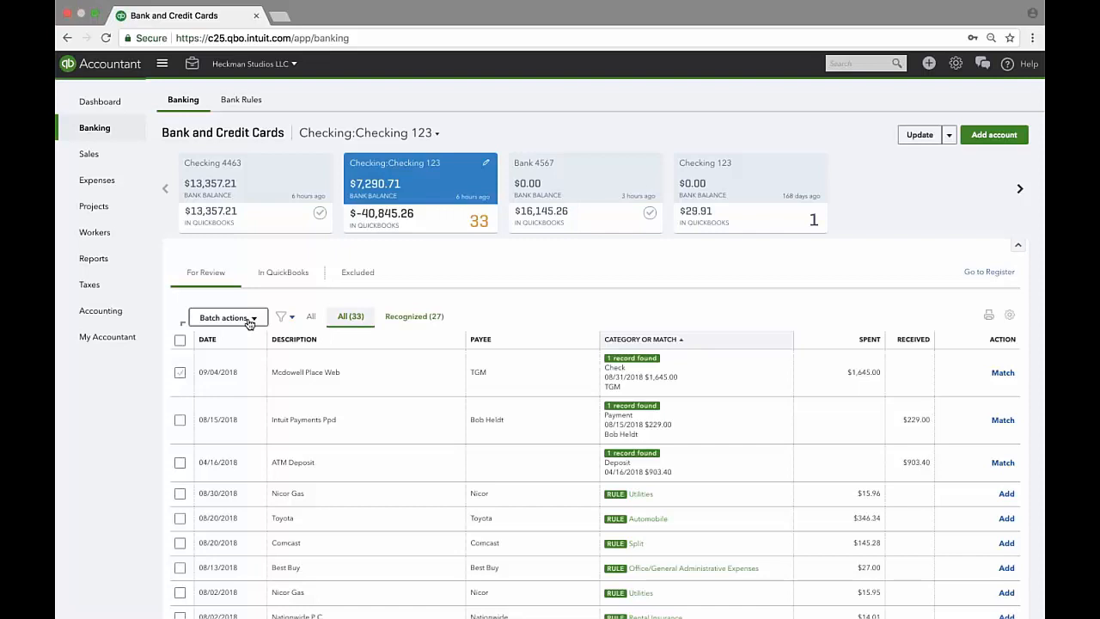
Accept the matched Mcdowell Place Web, Intuit Payments Ppd and ATM Deposit transactions together.
click(181, 374)
click(181, 374)
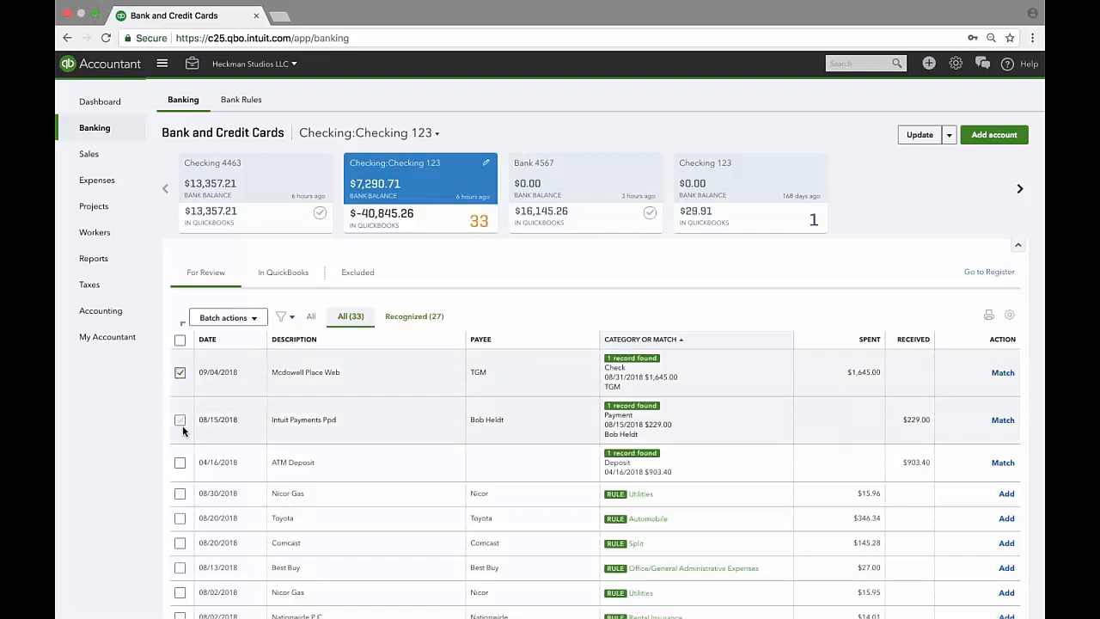
click(180, 419)
click(180, 462)
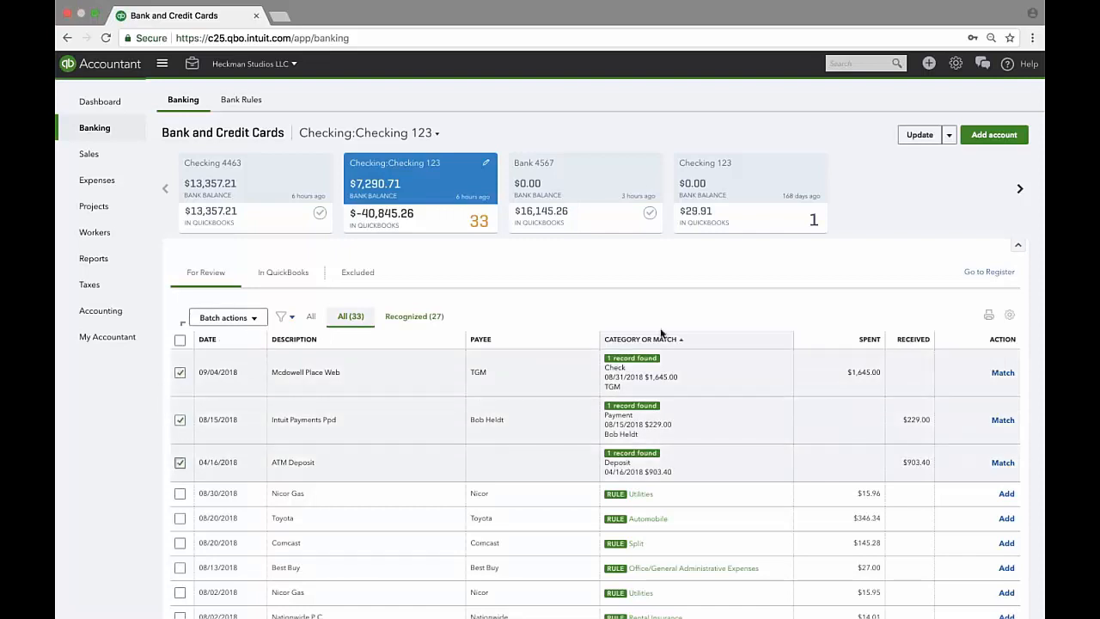
click(228, 317)
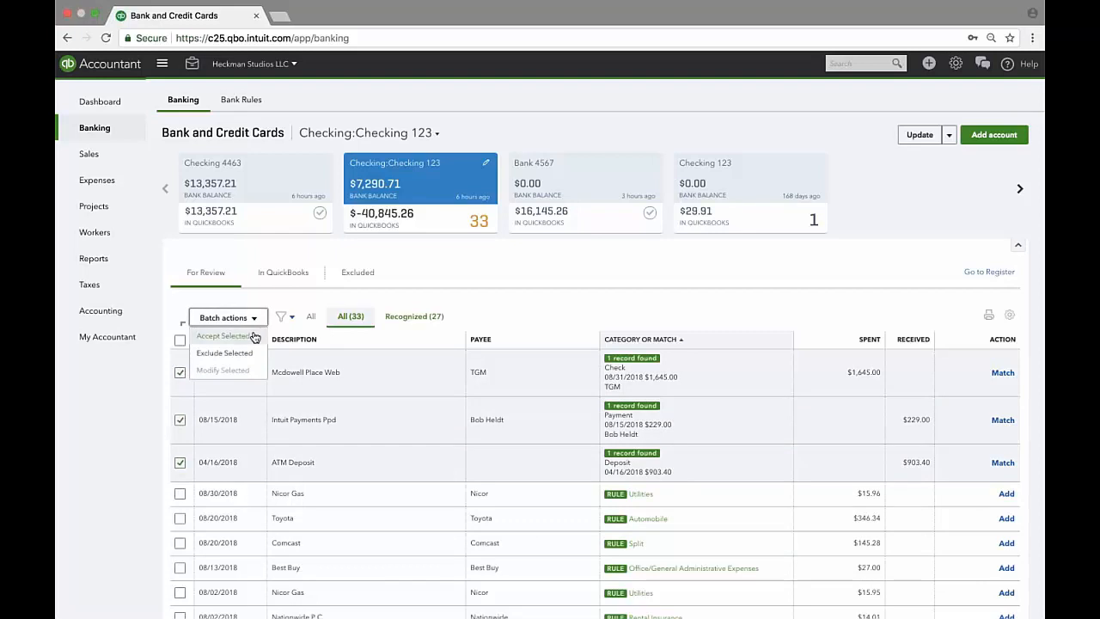
click(225, 336)
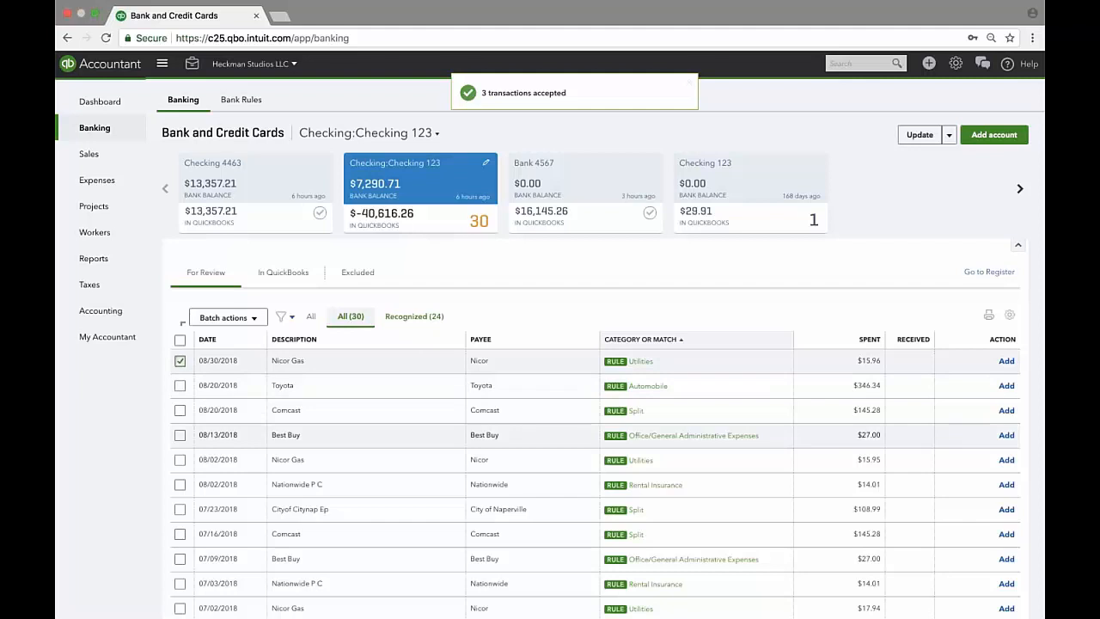
Select the 08/30 through 07/09 transactions, leave batch actions unused, and clear all selections.
shift+click(179, 557)
click(228, 317)
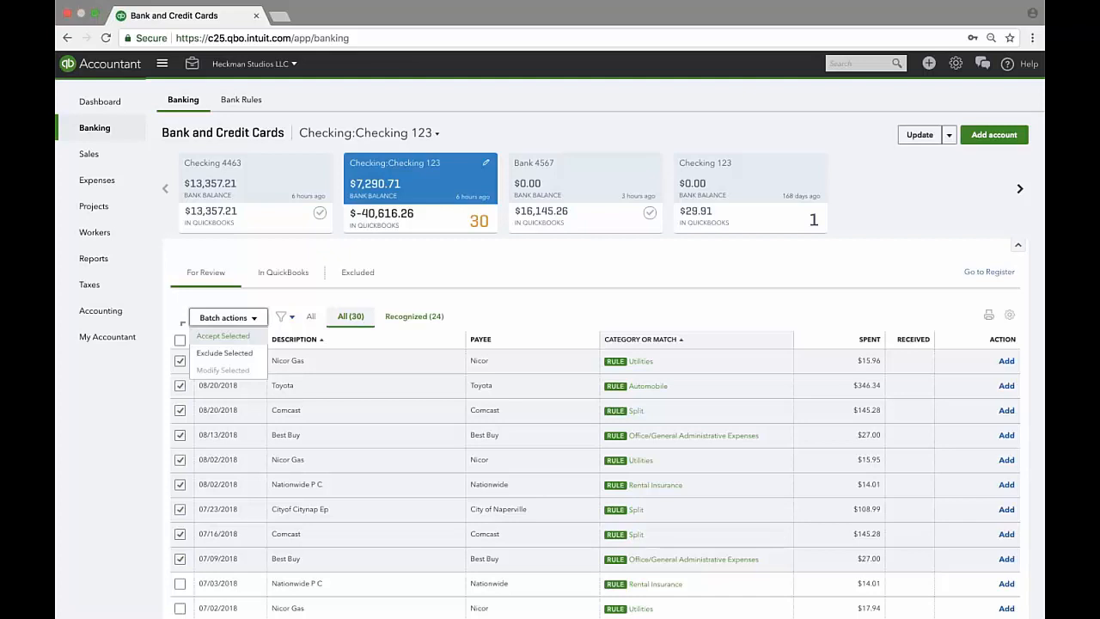
click(590, 315)
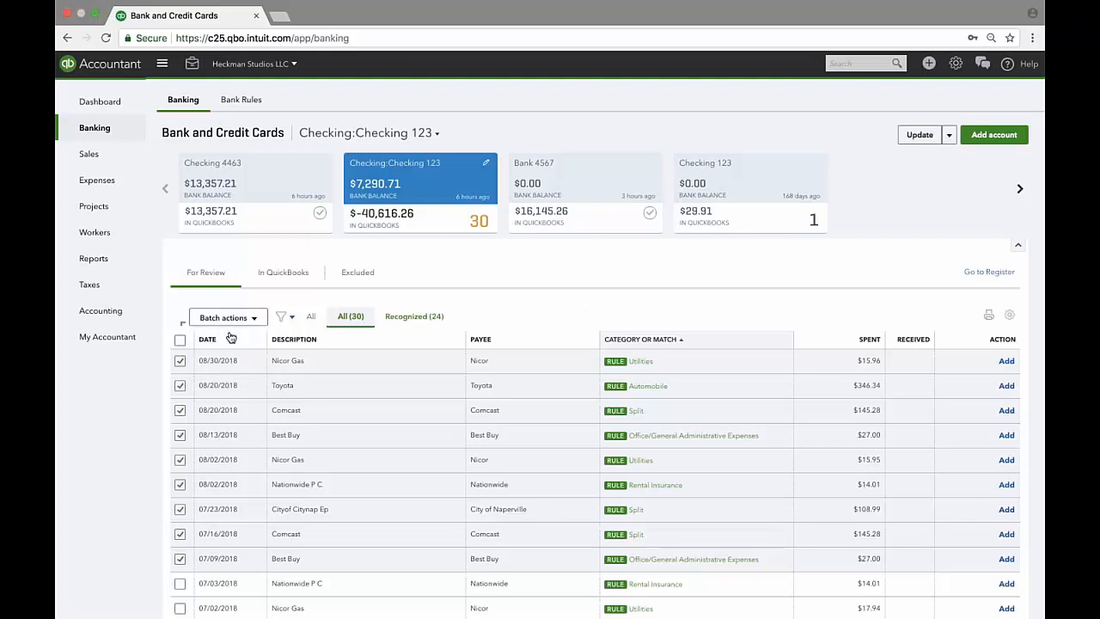
click(179, 360)
click(180, 341)
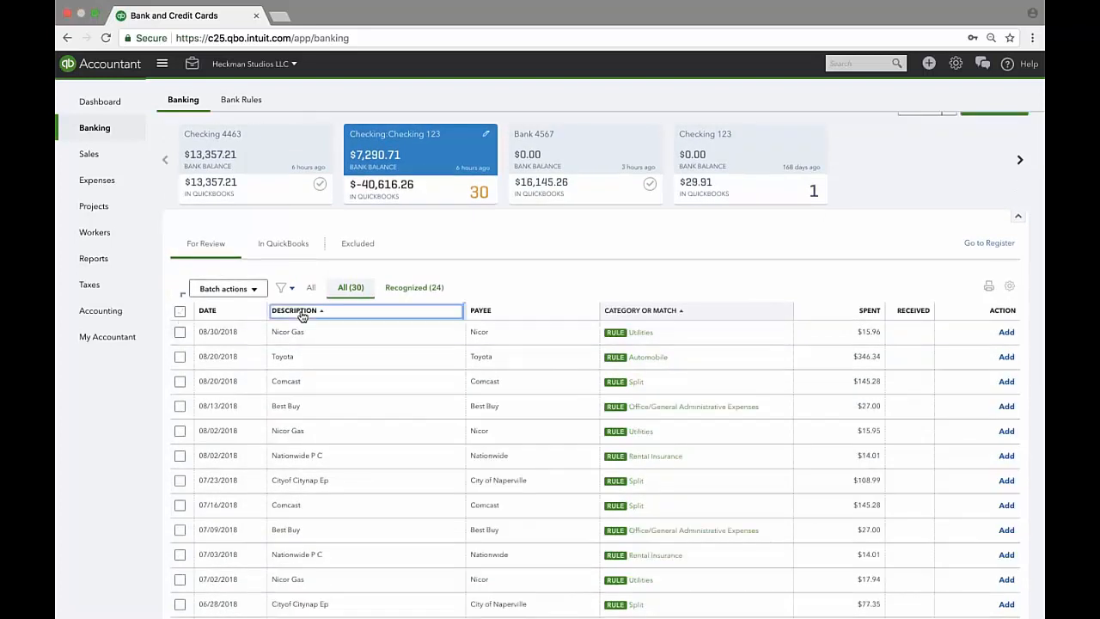
Sort For Review by description, from Aum Ppd Id to Tst Sparrow Coffee, and scroll through it.
click(279, 337)
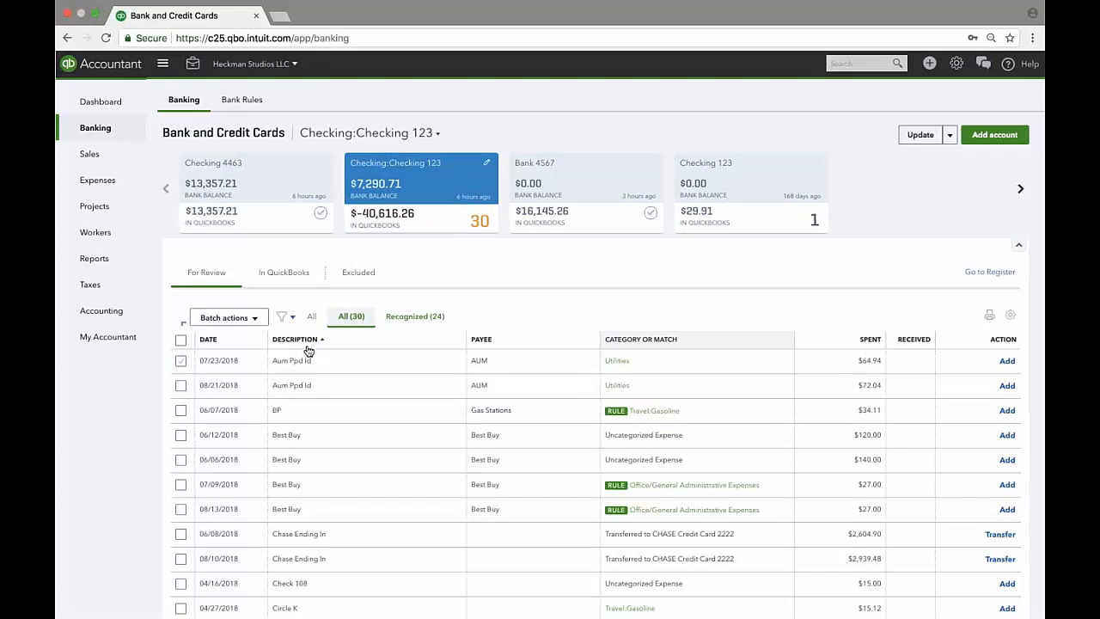
scroll(308, 350, down, 1)
scroll(308, 348, down, 5)
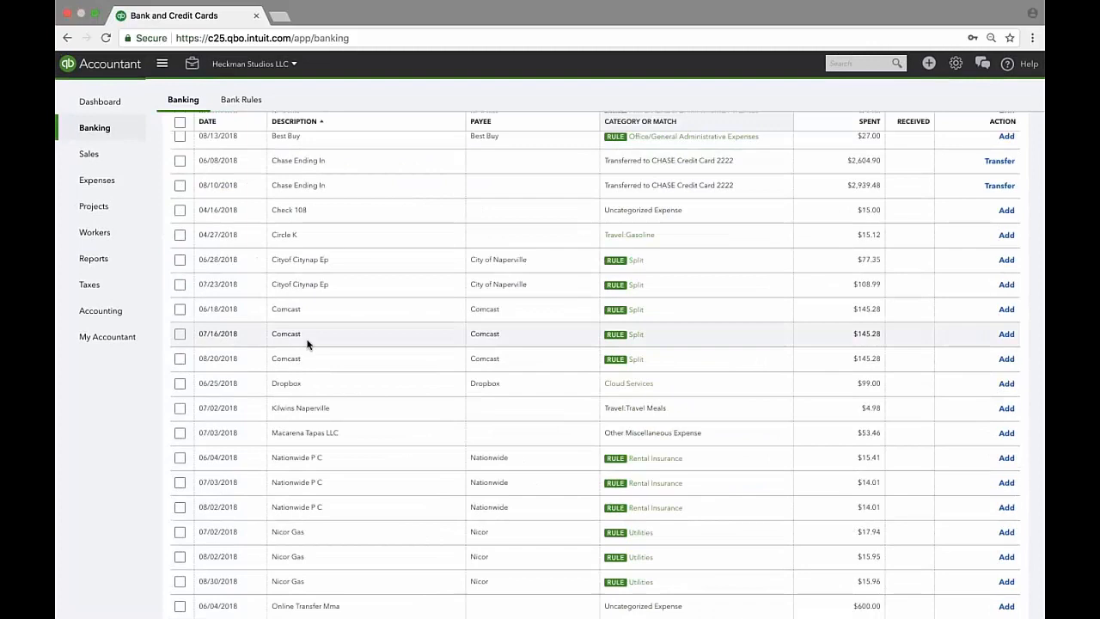
scroll(308, 344, down, 4)
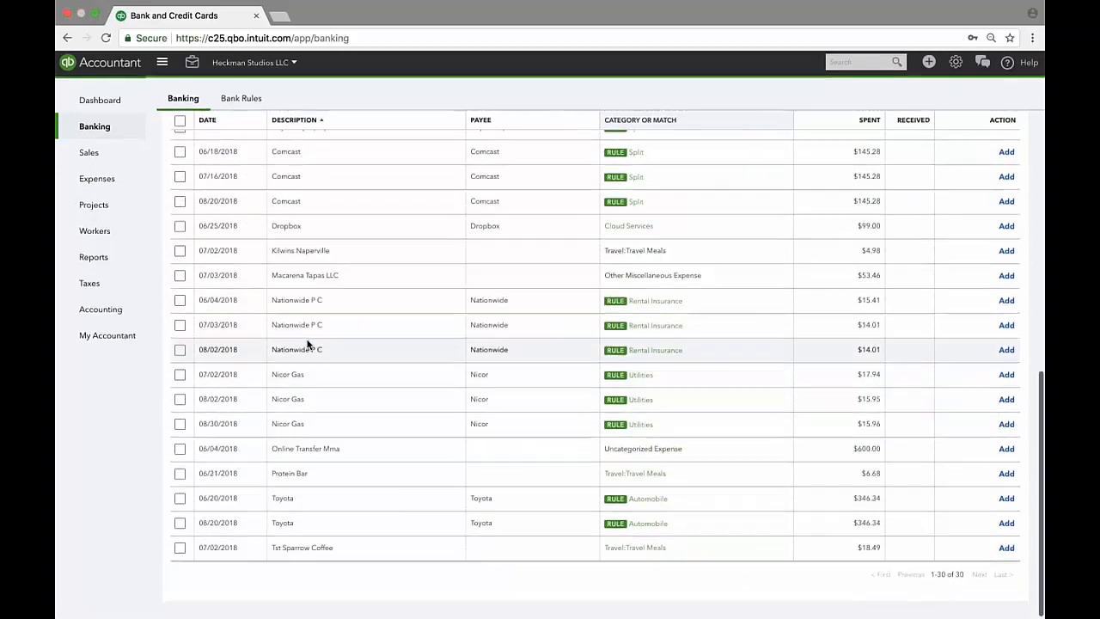
scroll(307, 344, up, 10)
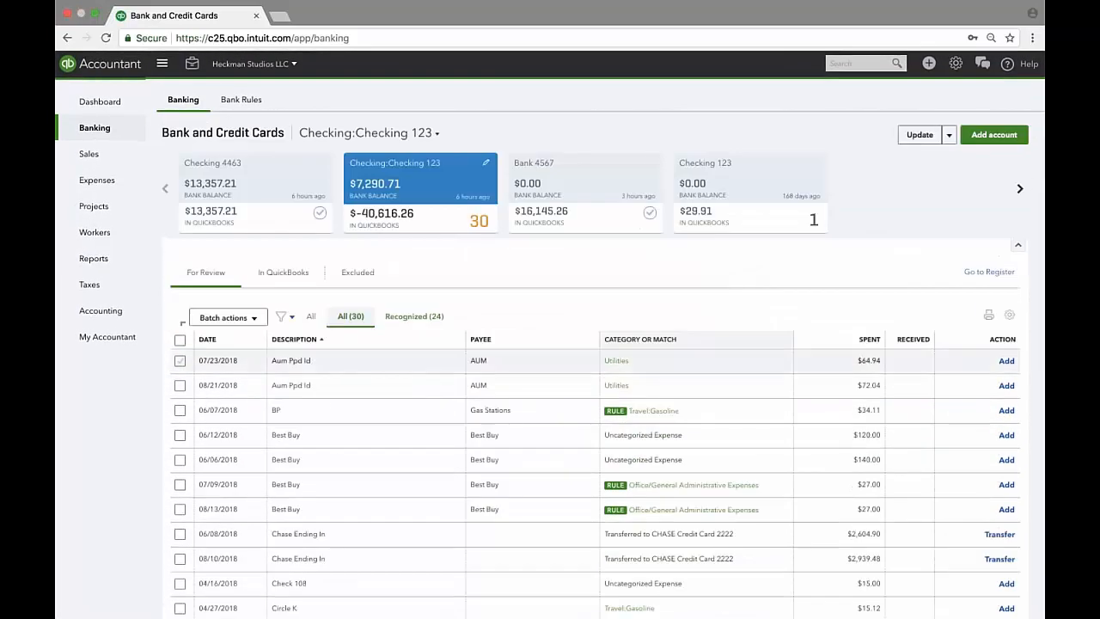
Select the four Best Buy transactions dated 06/12, 06/06, 07/09 and 08/13.
click(180, 434)
click(179, 459)
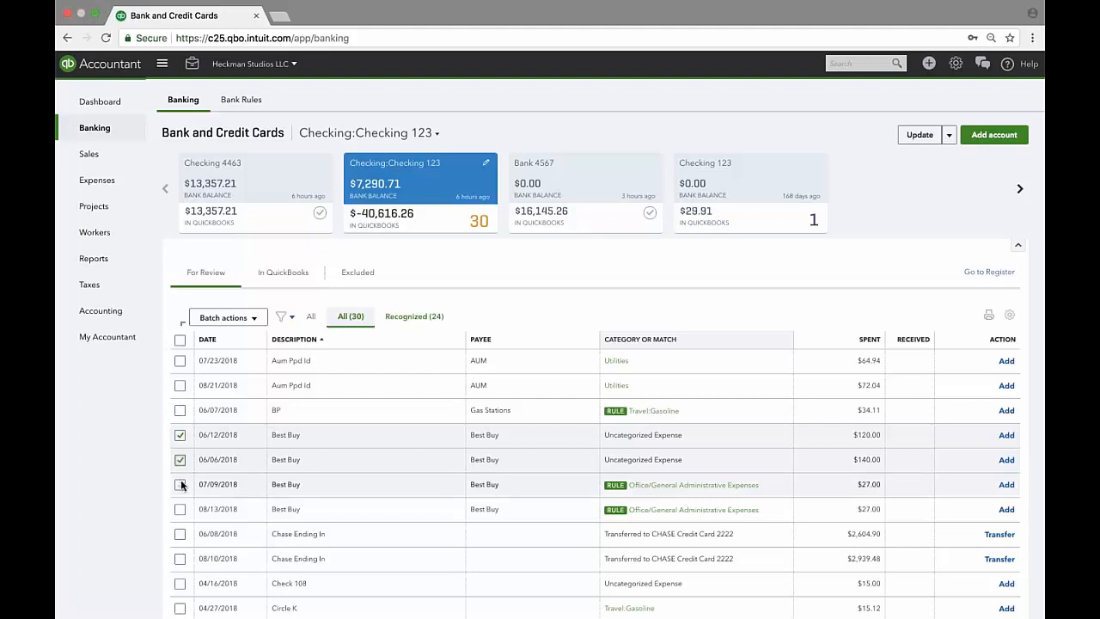
click(180, 484)
click(180, 508)
In Modify Selected, set payee Best Buy and category Office/General Administrative Expenses.
click(225, 317)
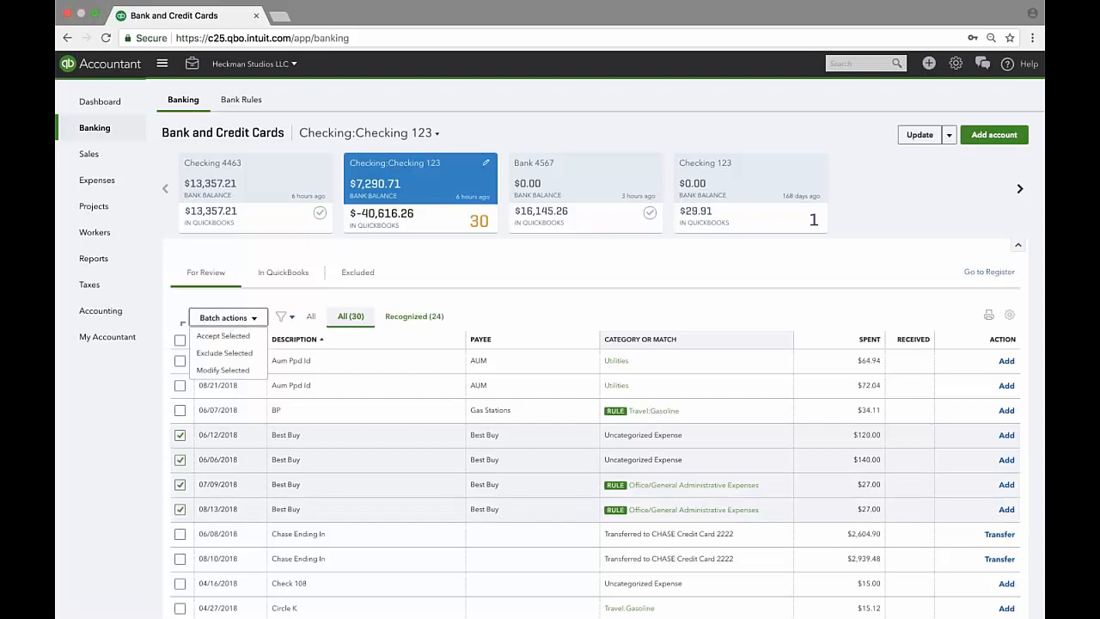
click(223, 370)
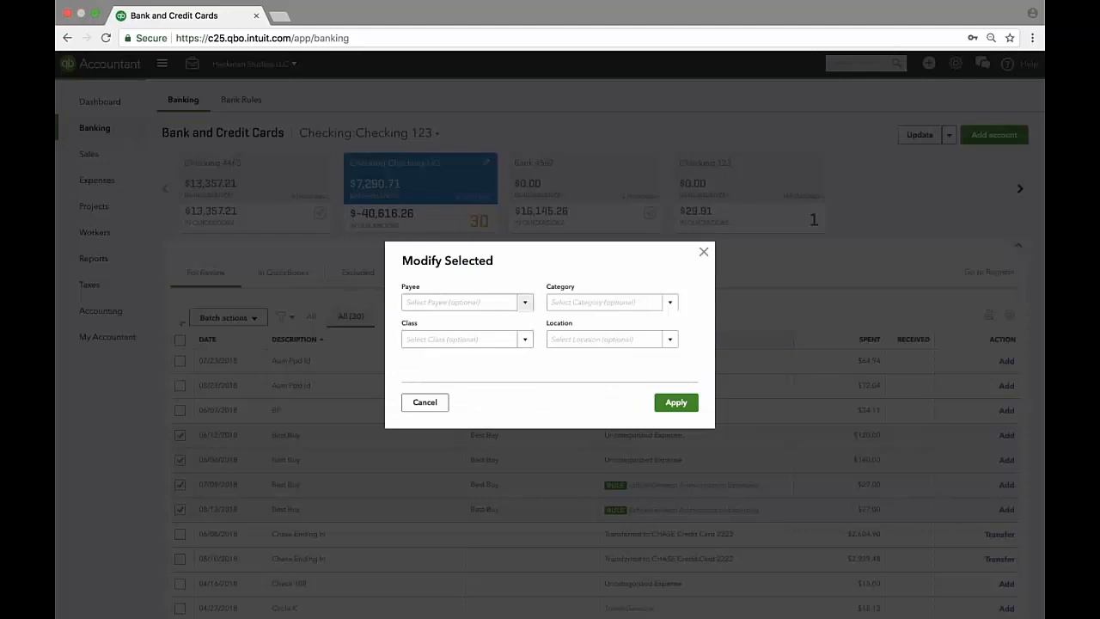
click(502, 302)
text(best)
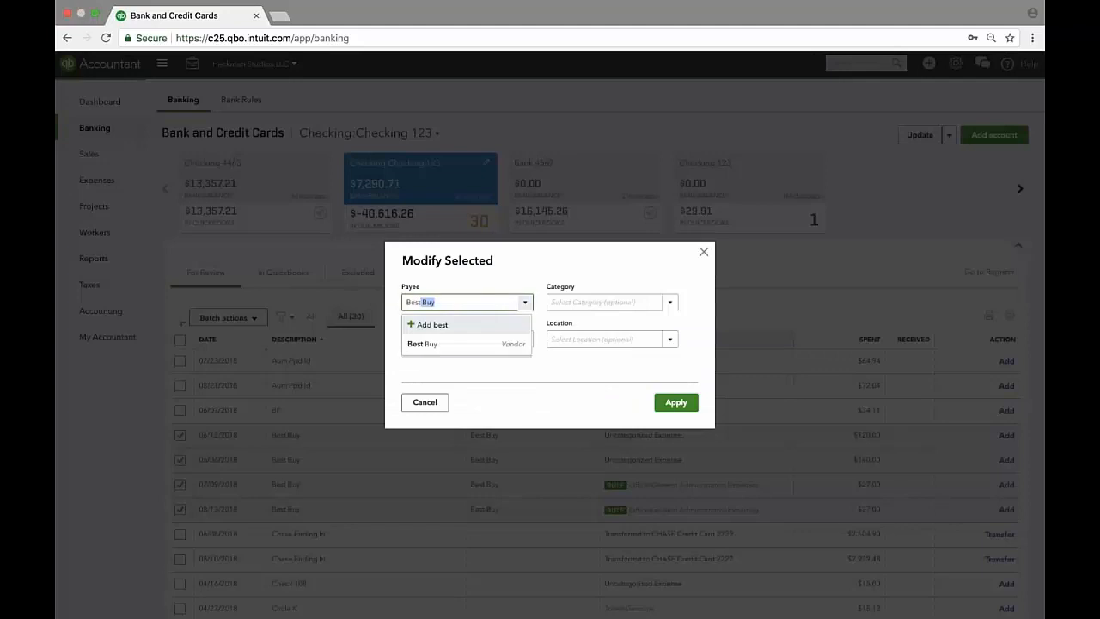
click(478, 346)
click(614, 301)
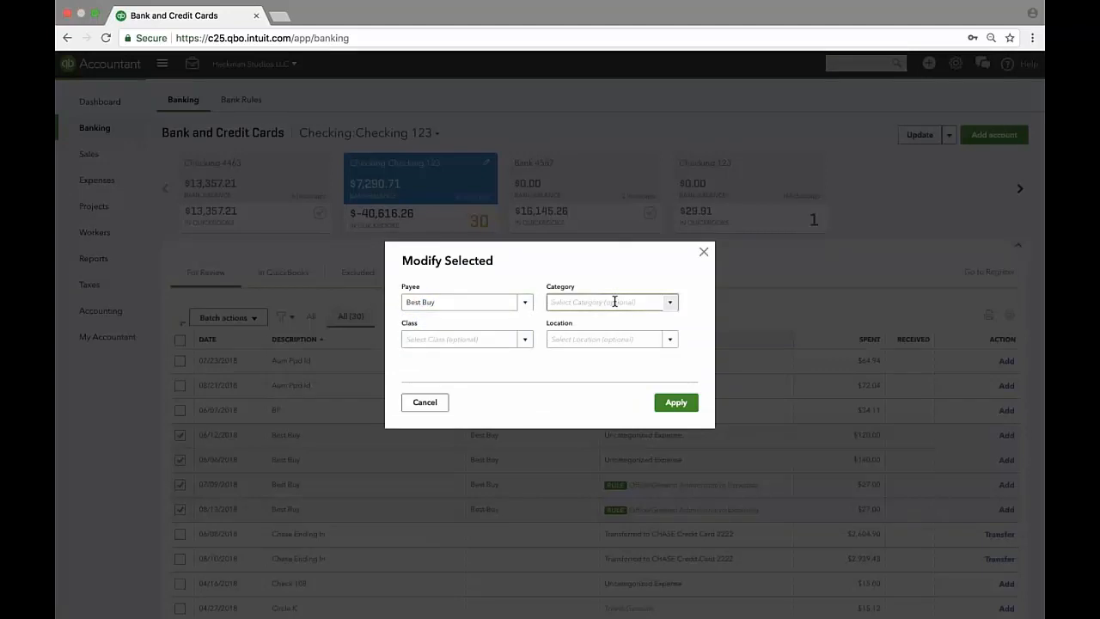
text(office/General Administrative Ex)
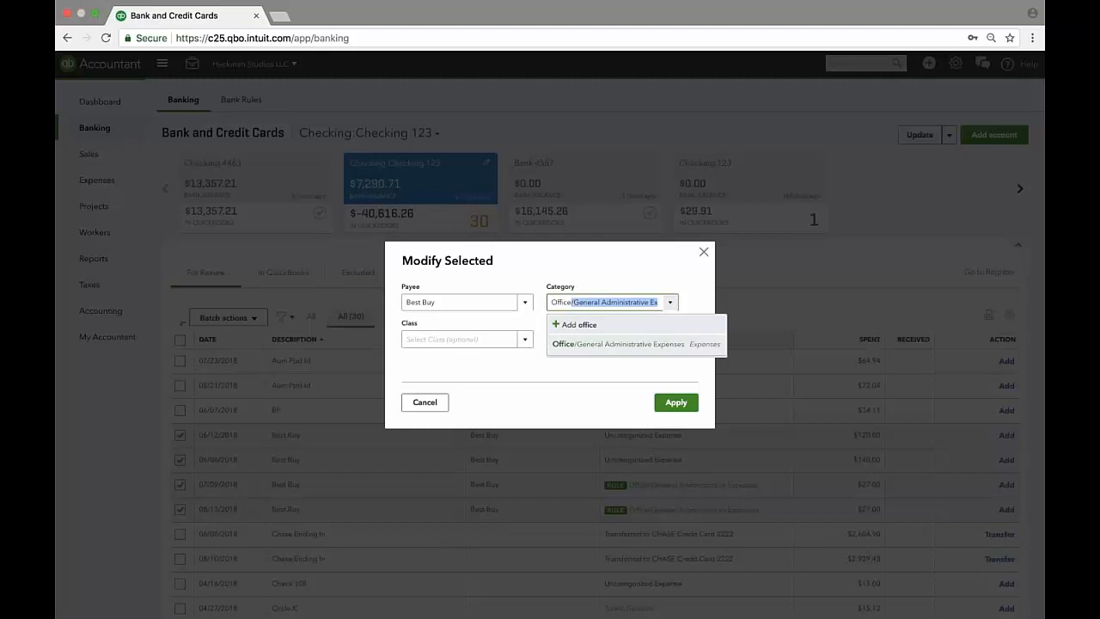
key(Return)
click(458, 342)
Add Class 1, apply the changes, and accept the four Best Buy transactions.
text(clas)
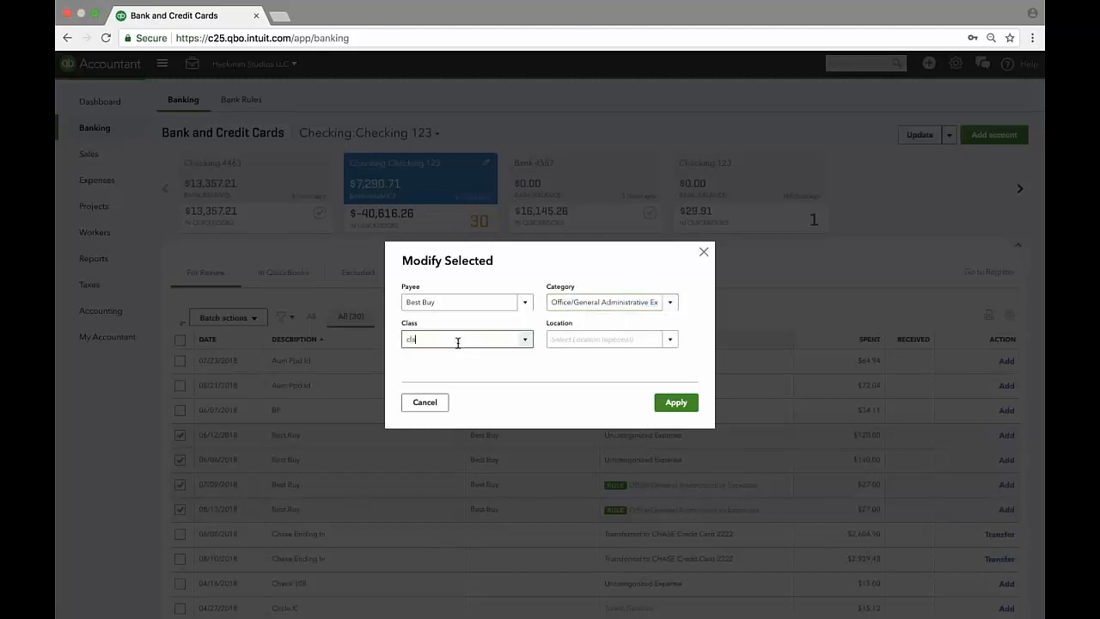
key(Return)
click(676, 402)
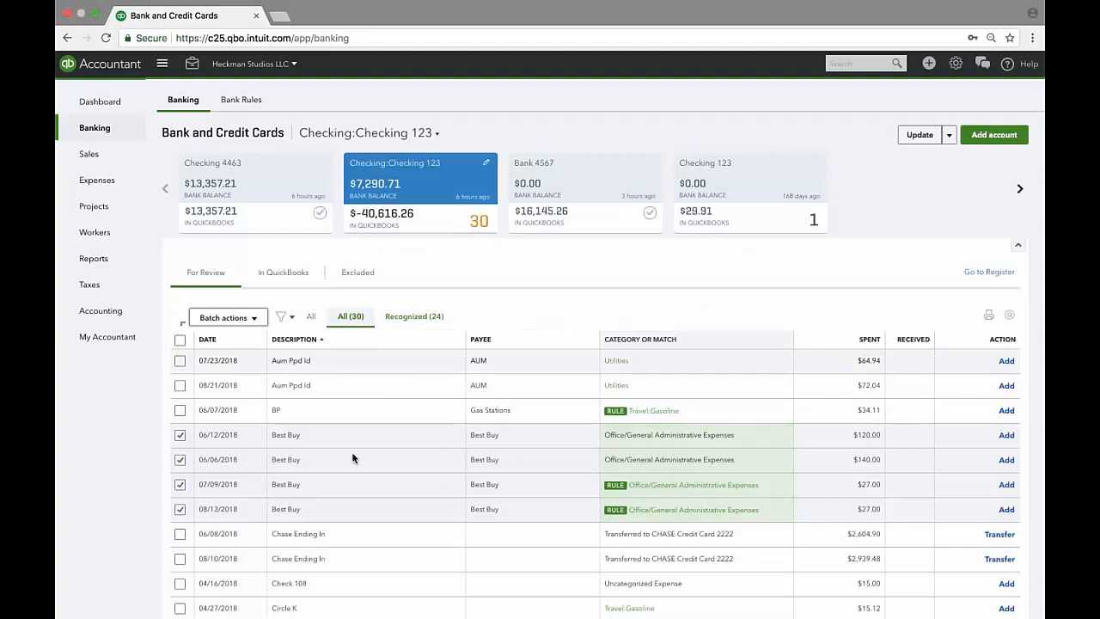
click(228, 317)
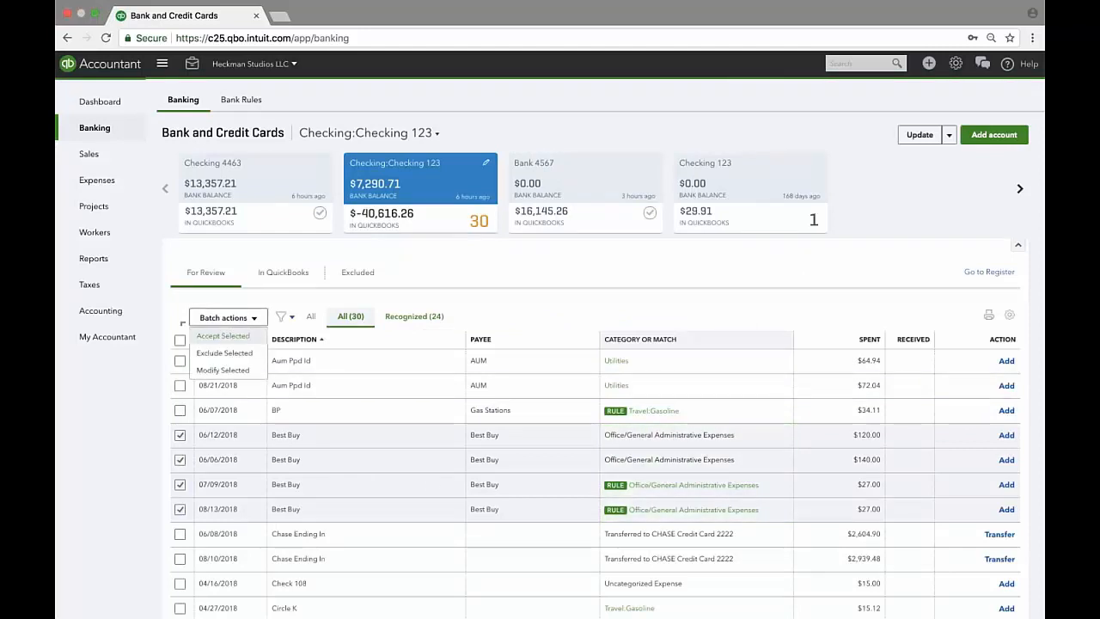
click(608, 340)
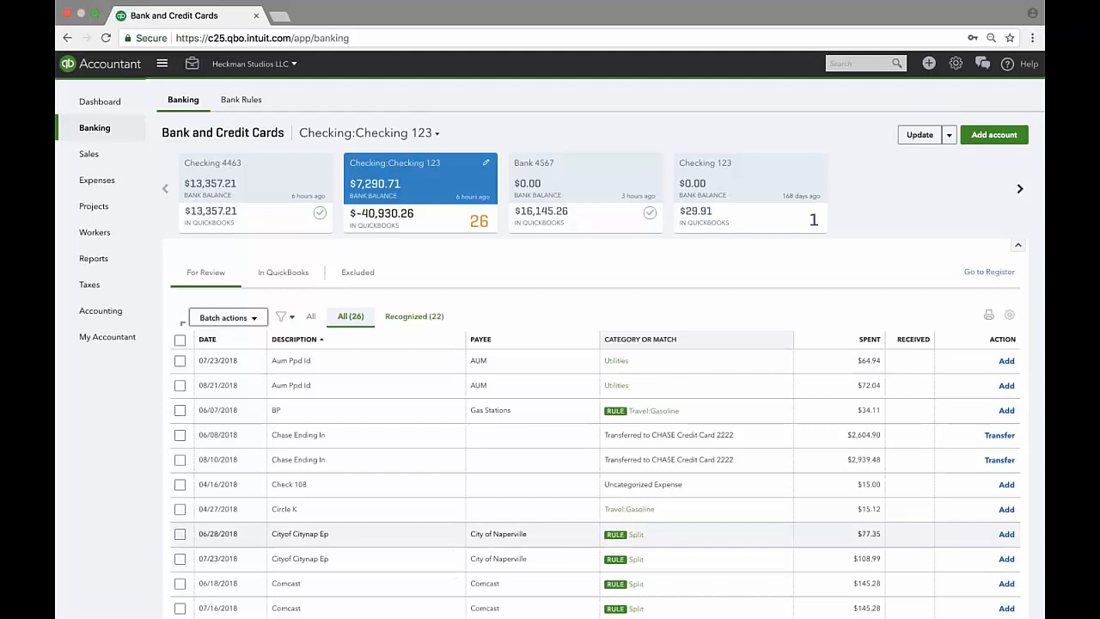
Scroll through the 26 remaining For Review transactions, starting with two AUM Utilities payments.
scroll(602, 532, down, 1)
scroll(601, 520, down, 2)
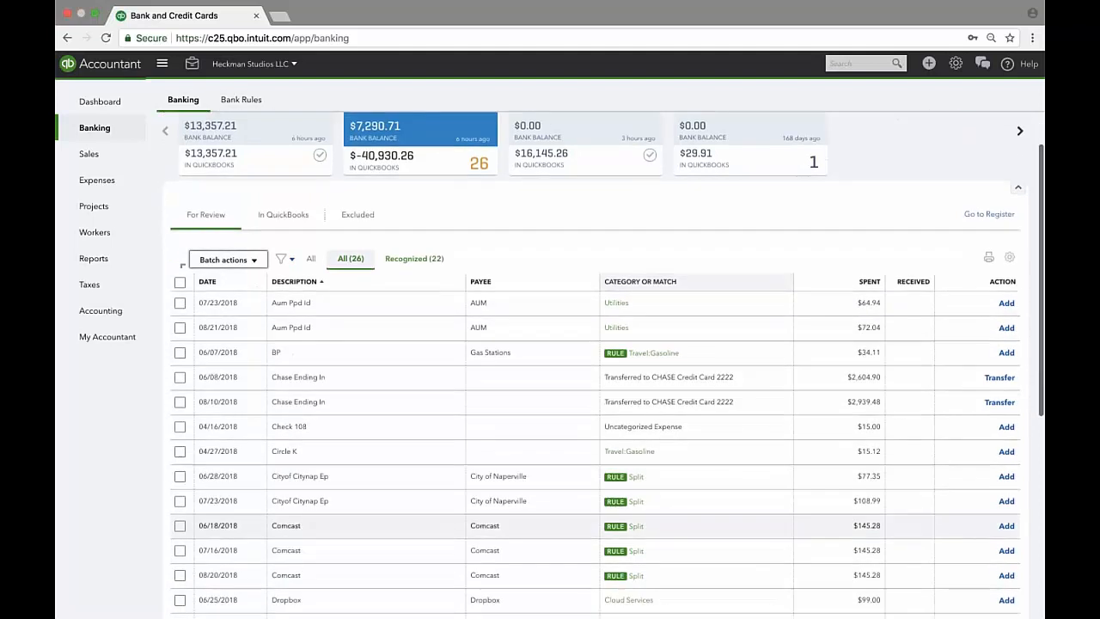
scroll(602, 519, up, 3)
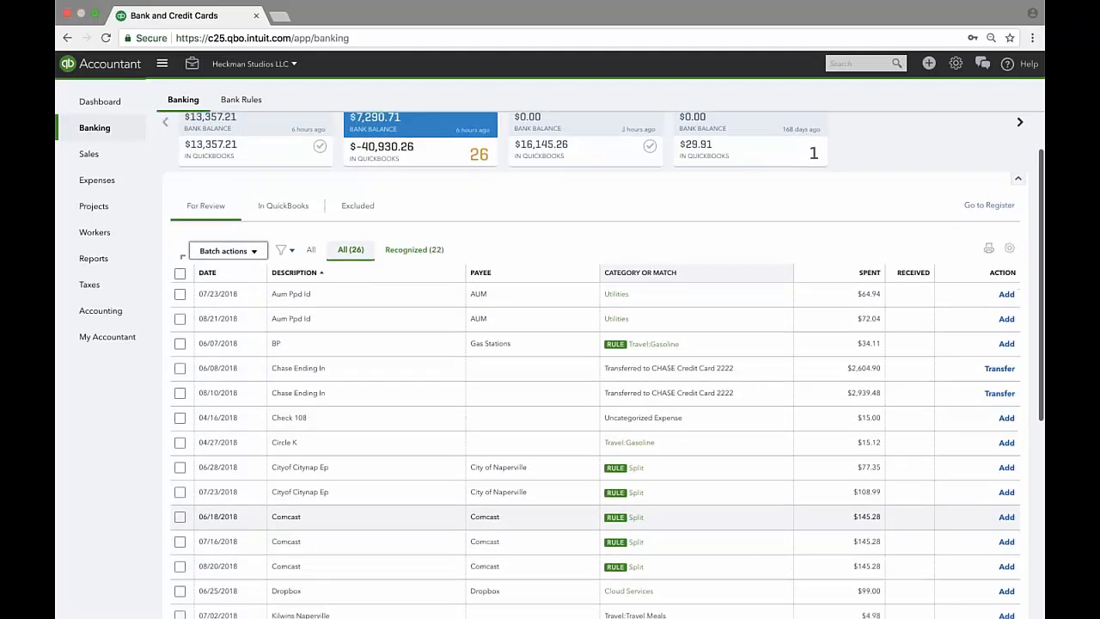
On the Bank Rules page, check the New rule Export/Import options, then return to Banking.
click(243, 101)
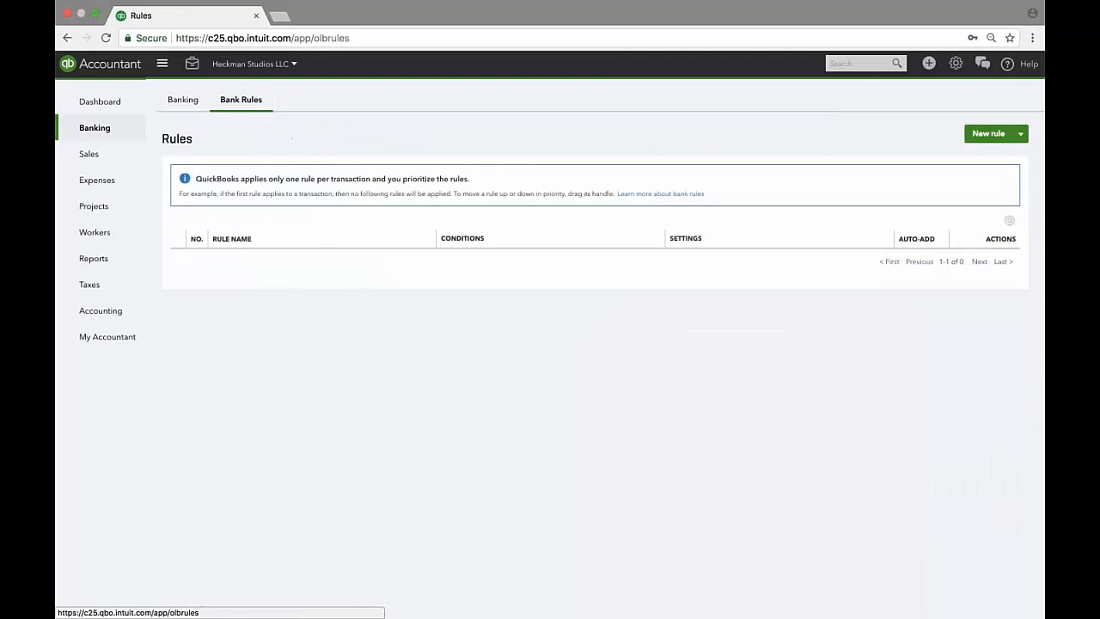
click(1021, 133)
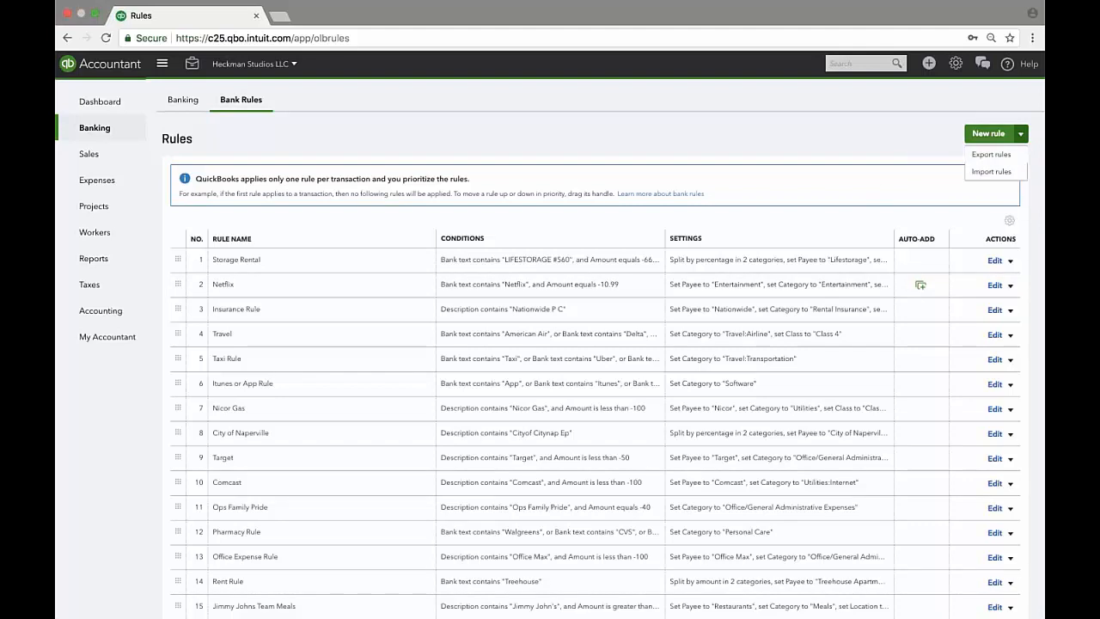
click(774, 138)
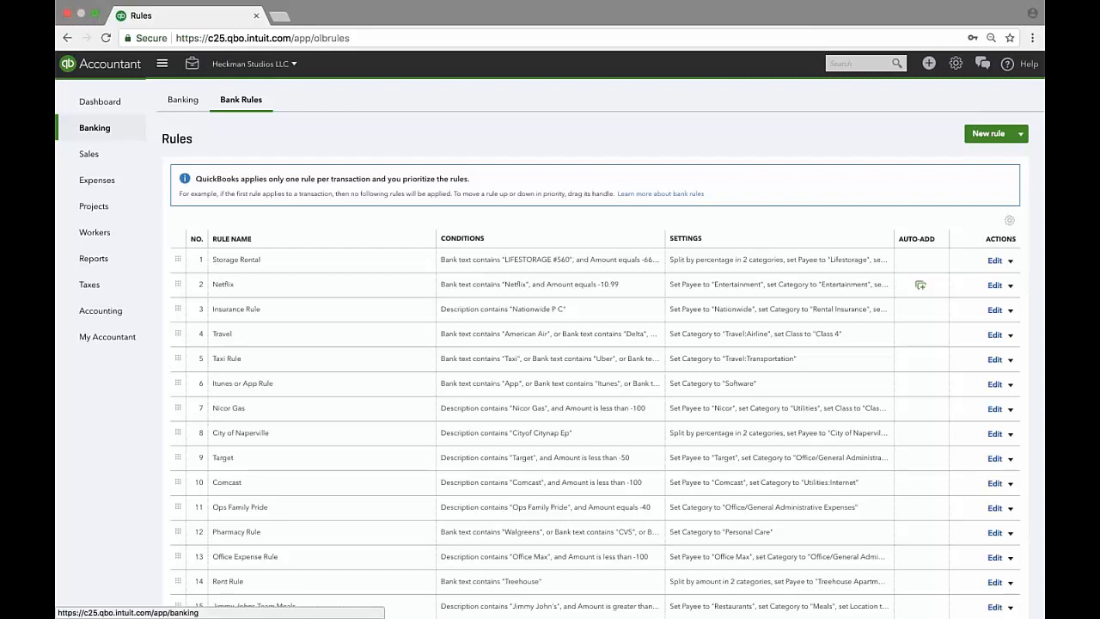
click(182, 100)
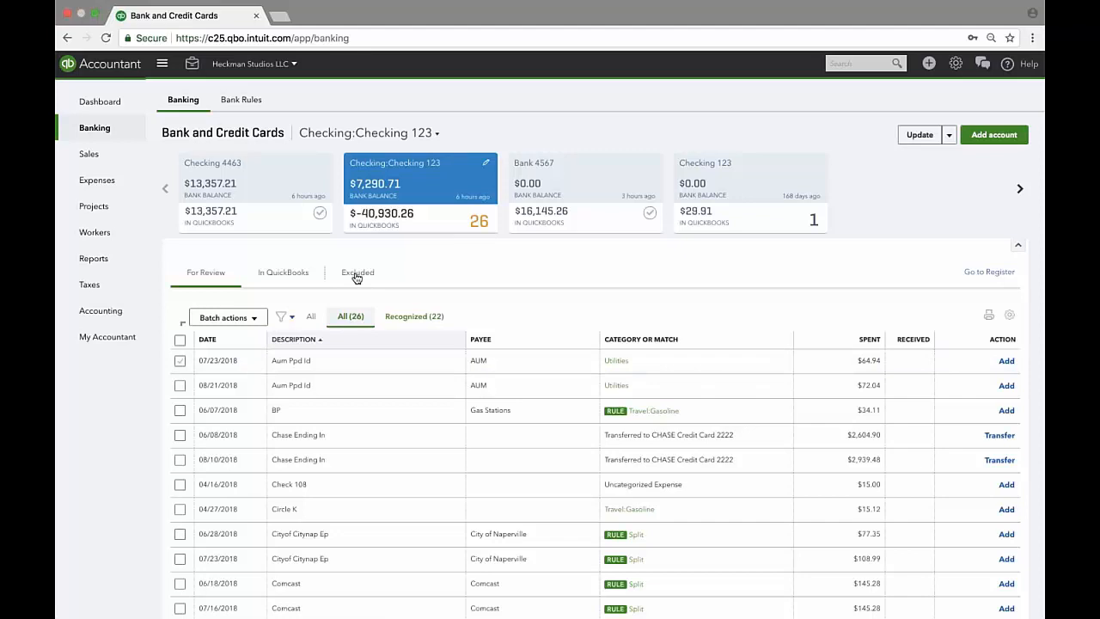
Sort by date, exclude the Check 108 and Circle K transactions, and duplicate the banking tab.
click(250, 342)
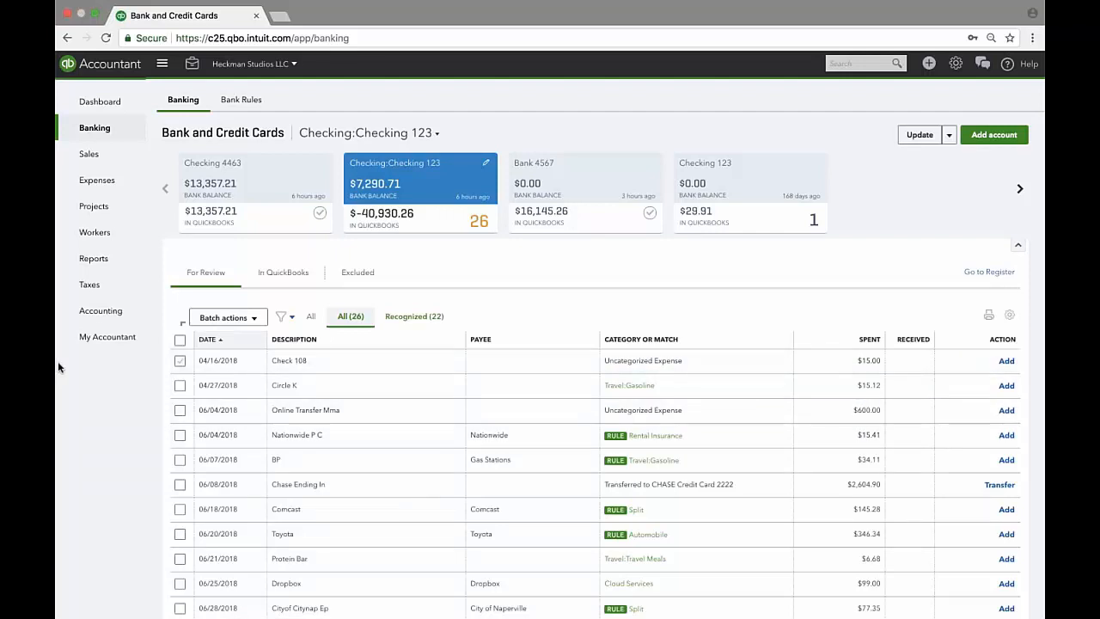
click(180, 361)
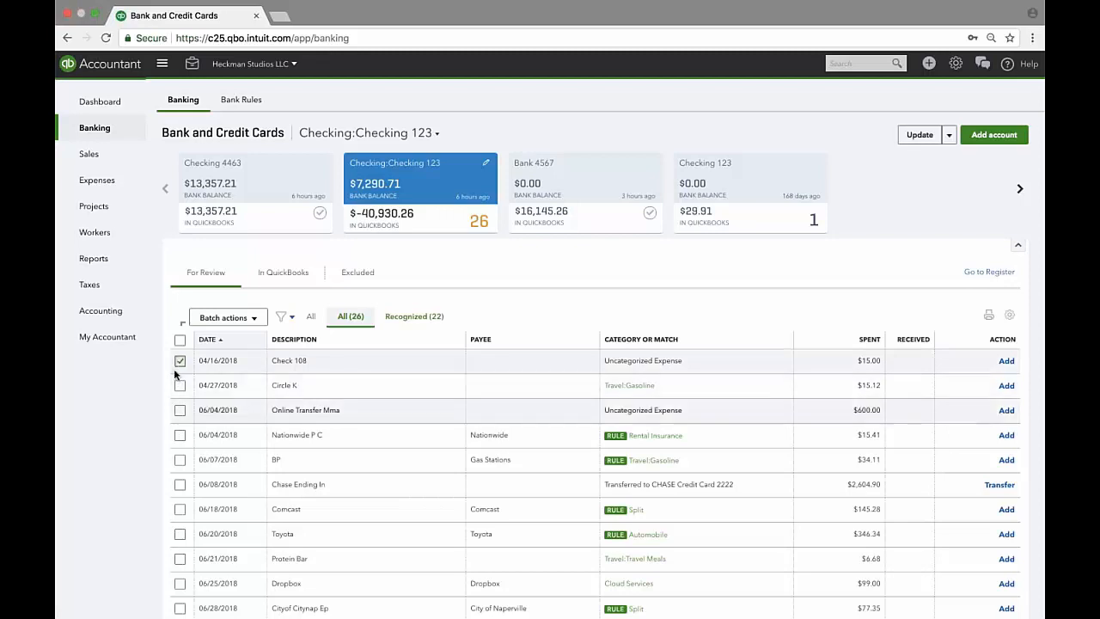
click(180, 385)
click(244, 318)
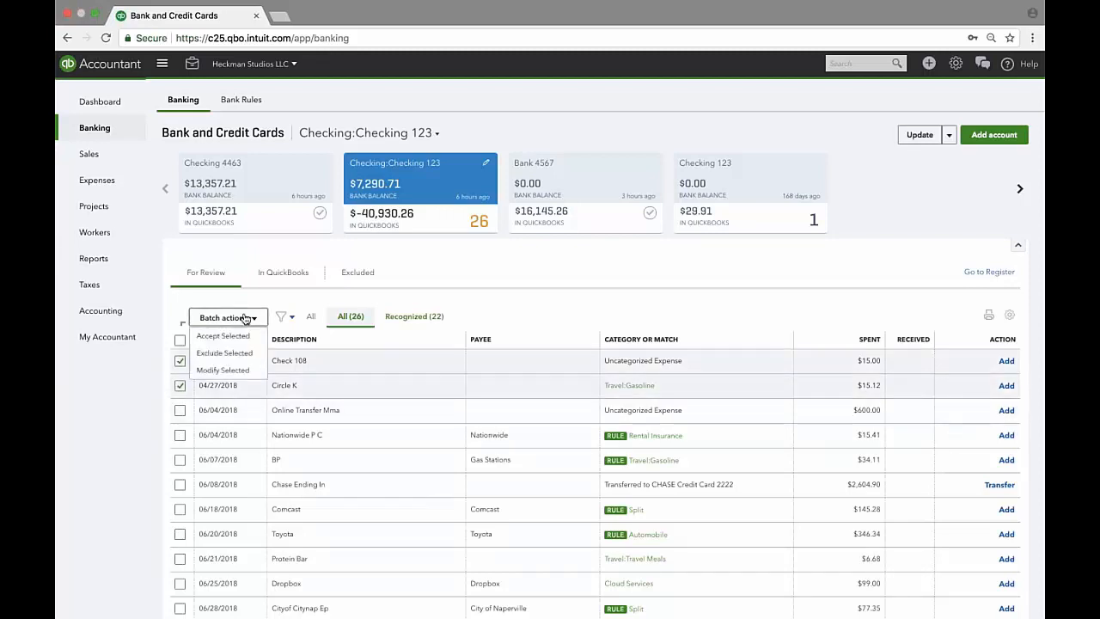
click(224, 352)
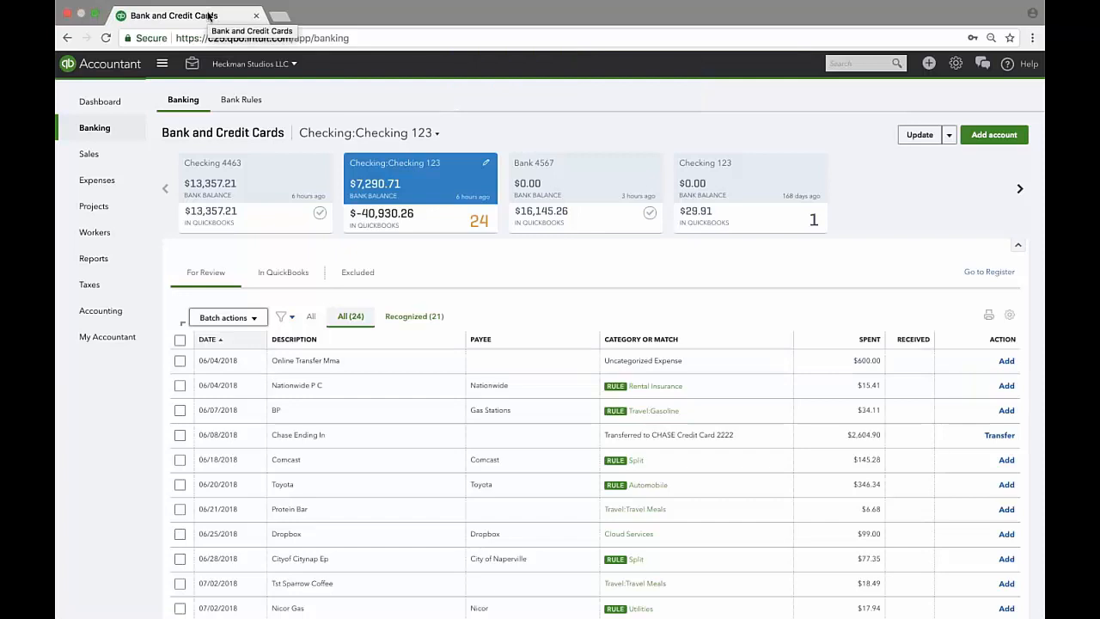
right_click(208, 16)
click(260, 54)
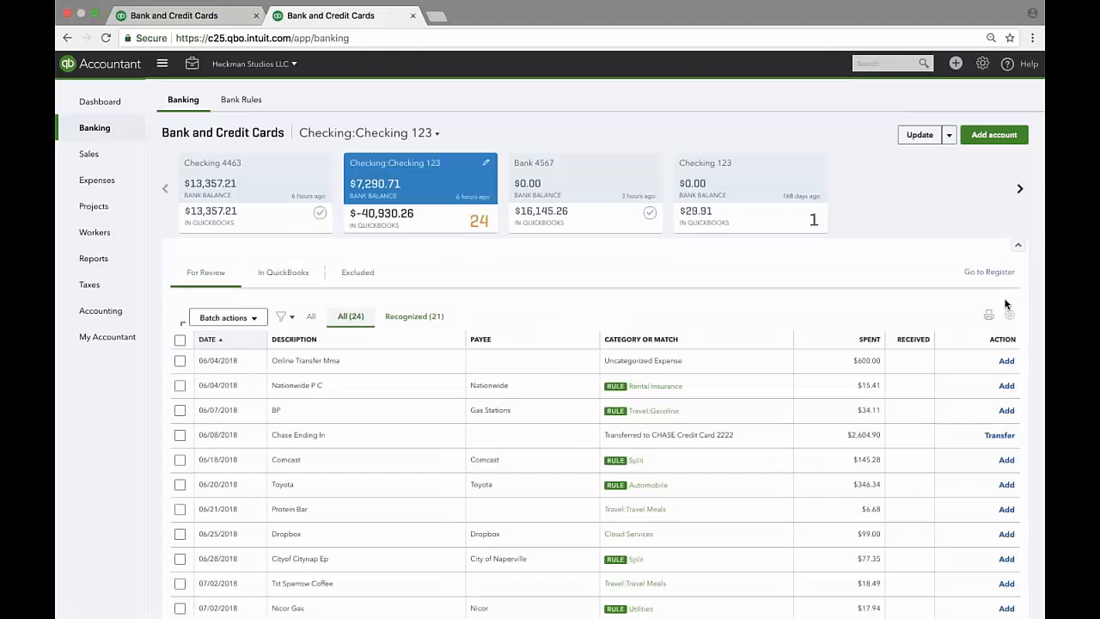
Show the Checking 123 register ($-40,930.26 balance) in the new tab, then return to the first tab.
click(988, 273)
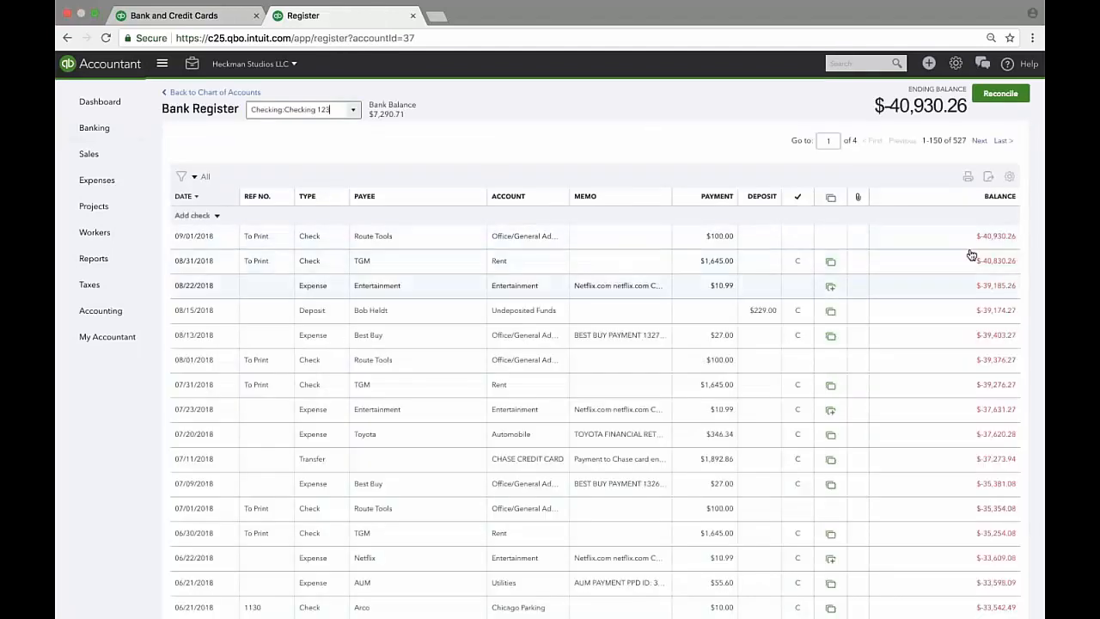
click(172, 15)
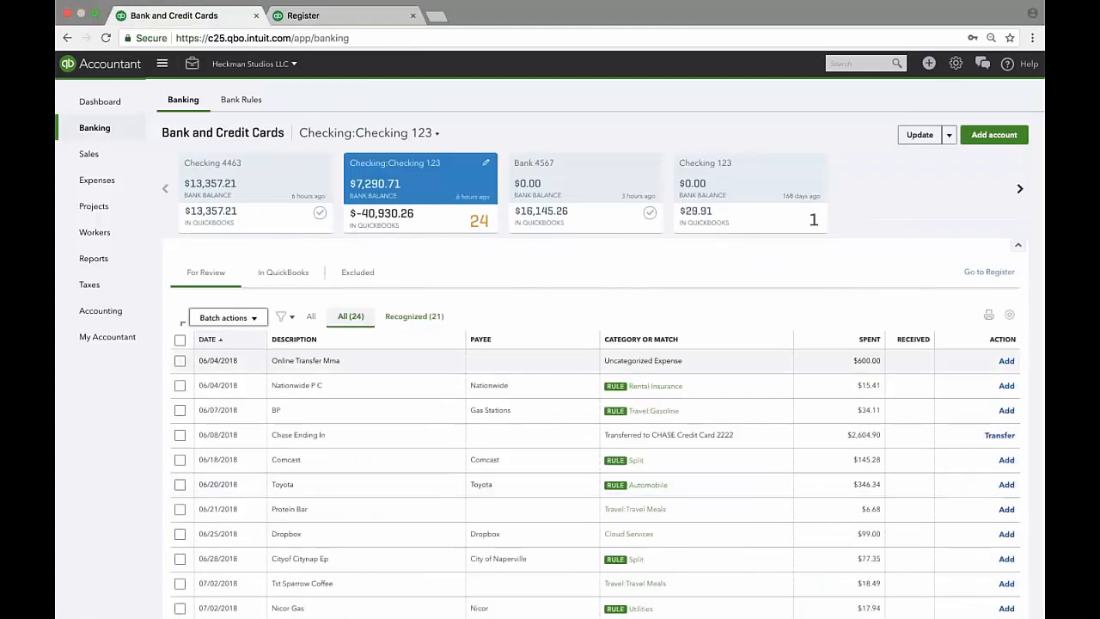
Sort the list by Category or Match, then open Find match for the Dropbox $99.00 charge.
click(671, 342)
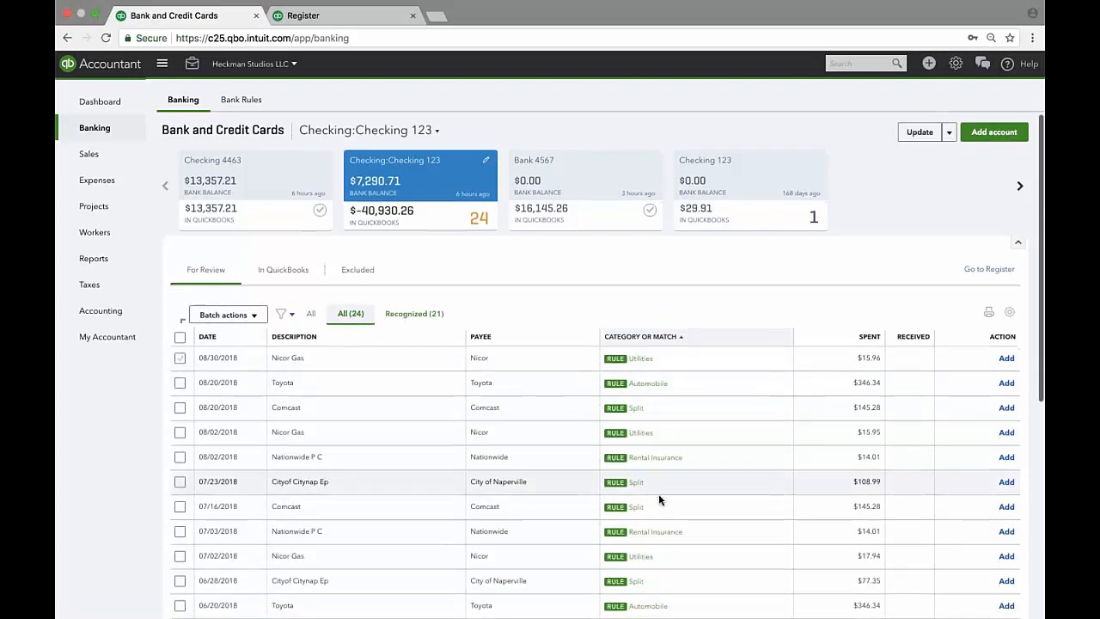
scroll(658, 493, down, 5)
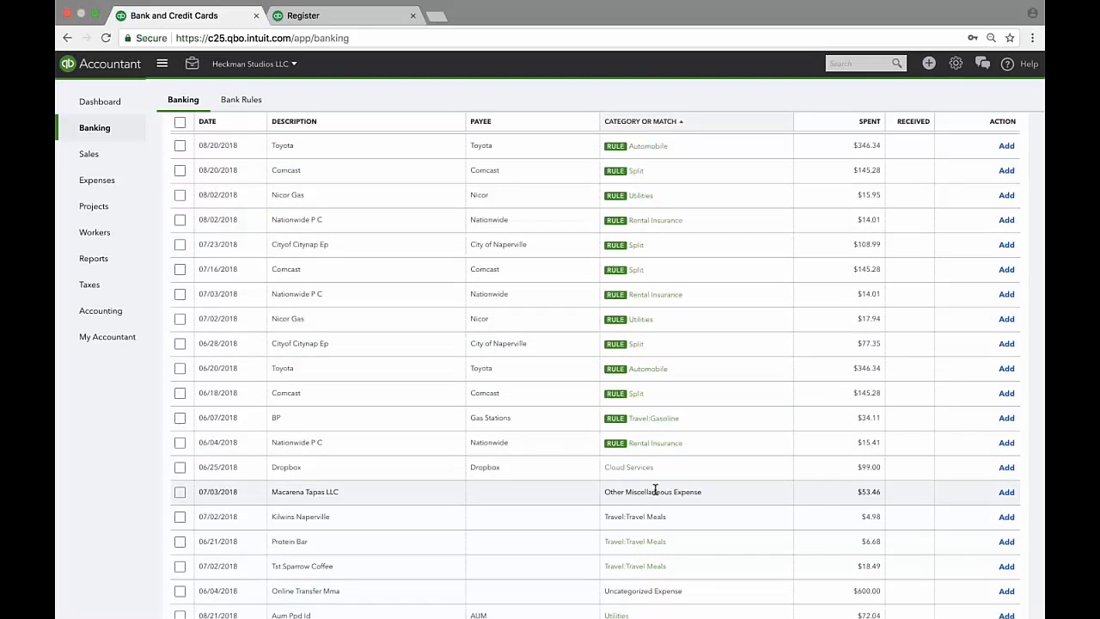
click(258, 469)
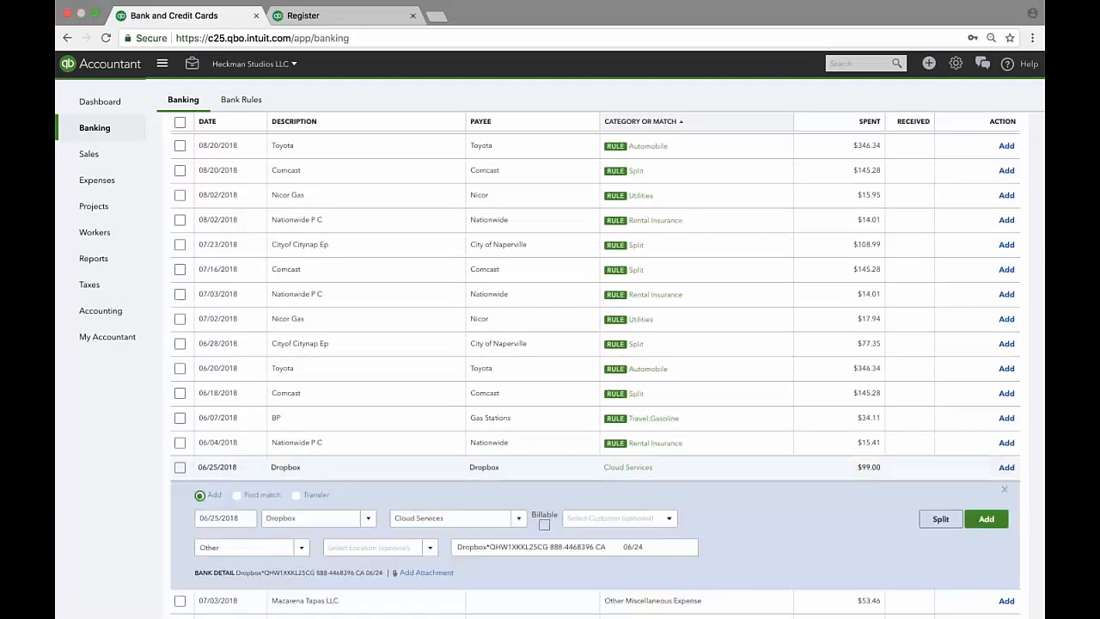
click(238, 495)
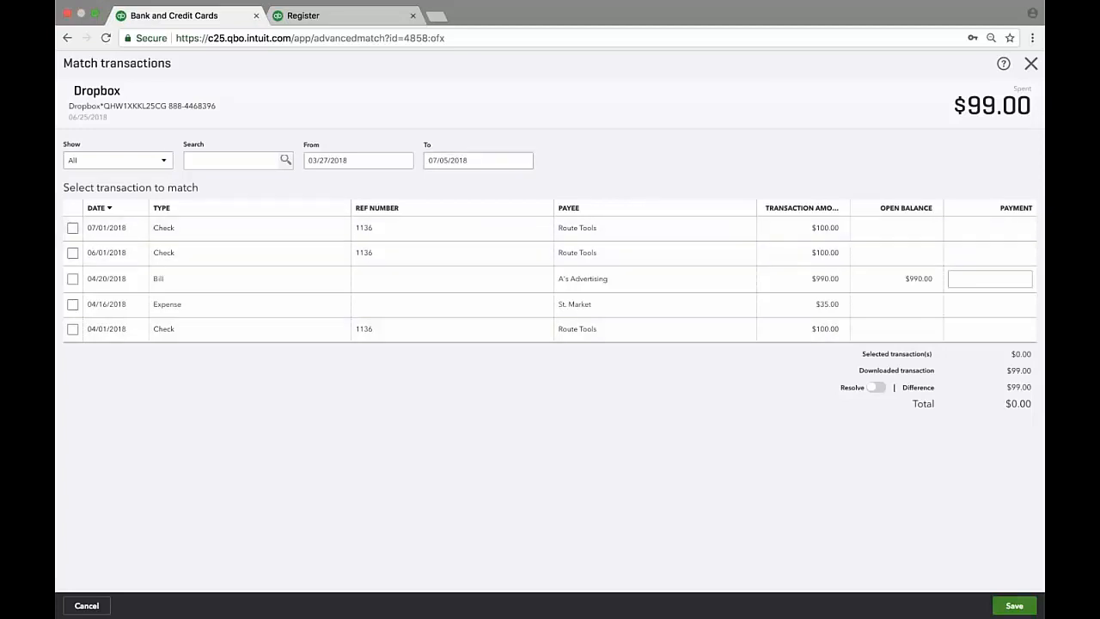
Tick the 07/01/2018 $100.00 check as the match, then exit the match page without saving.
click(73, 228)
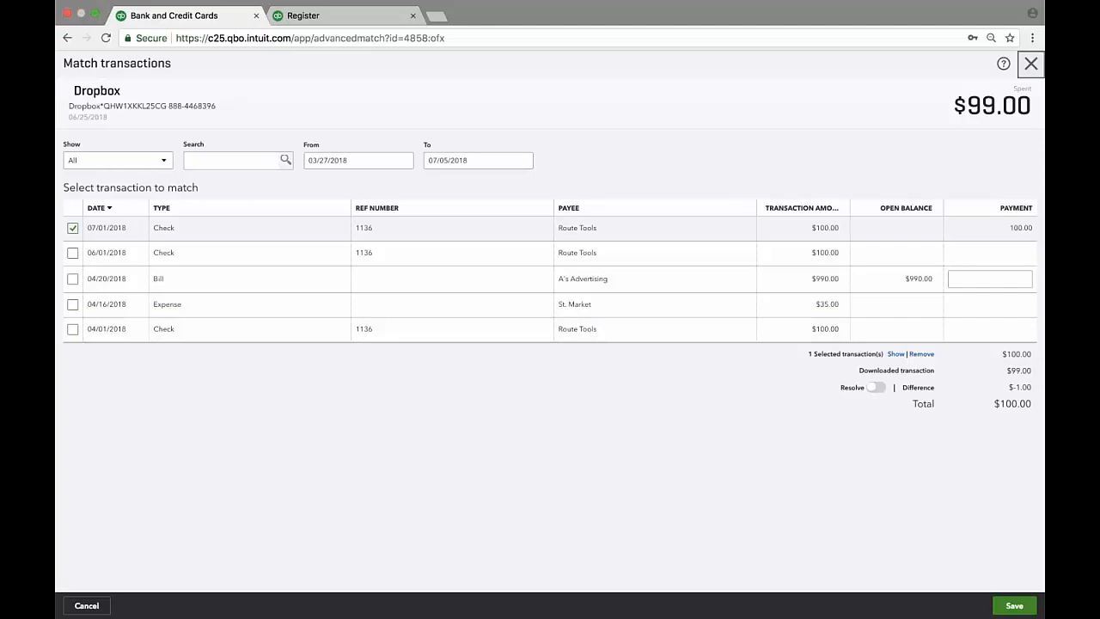
click(1031, 62)
click(607, 349)
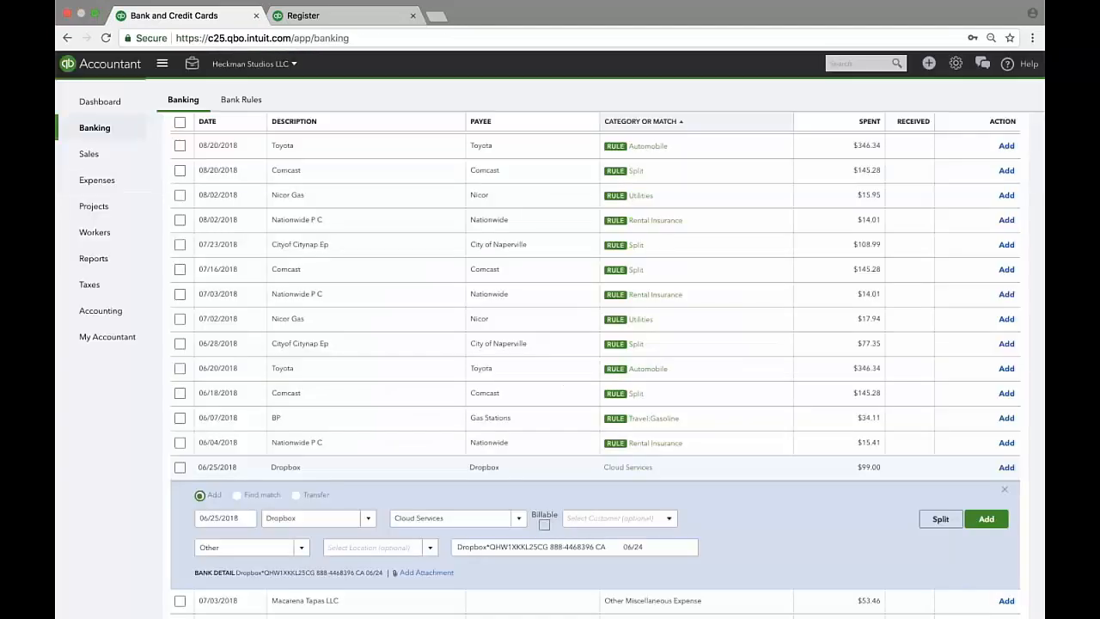
scroll(808, 355, up, 1)
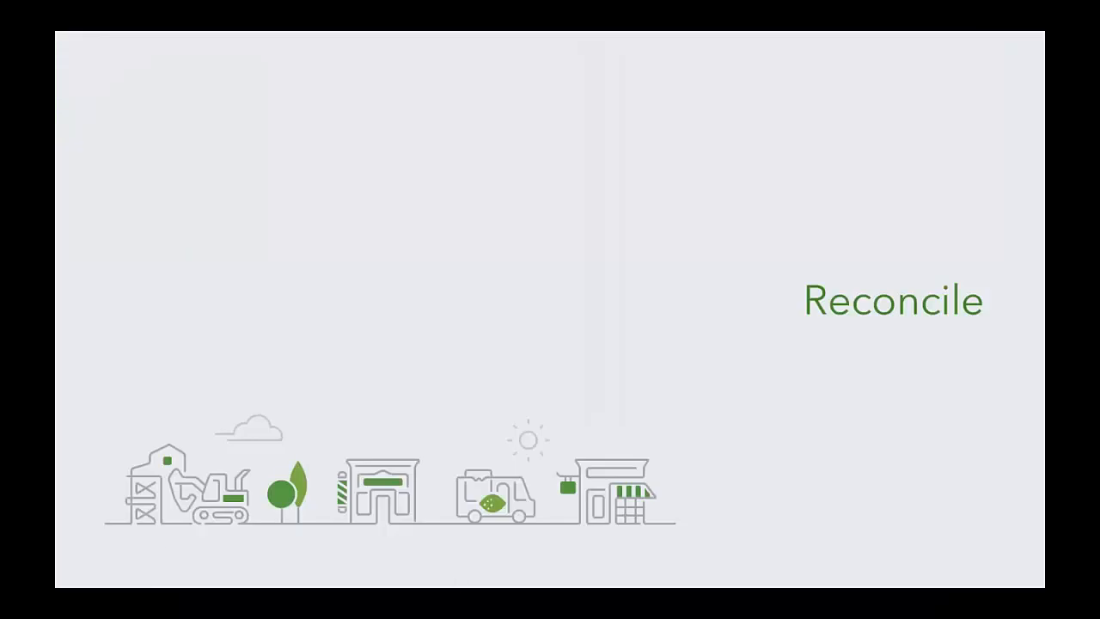
Advance past the Poll #2 slide to the Reconcile slide.
click(131, 576)
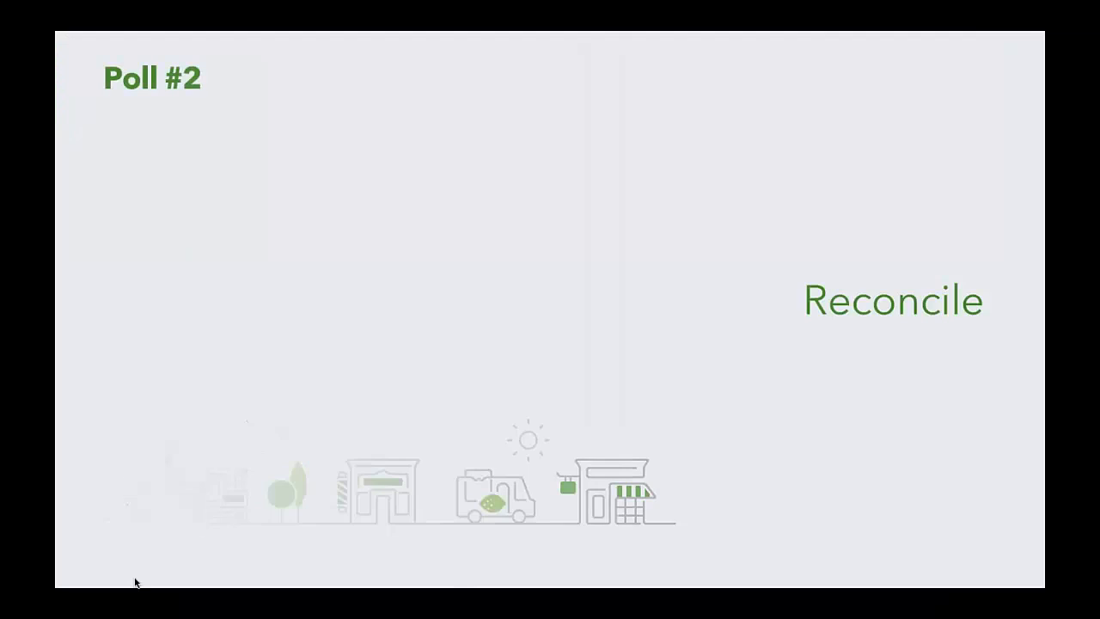
click(131, 574)
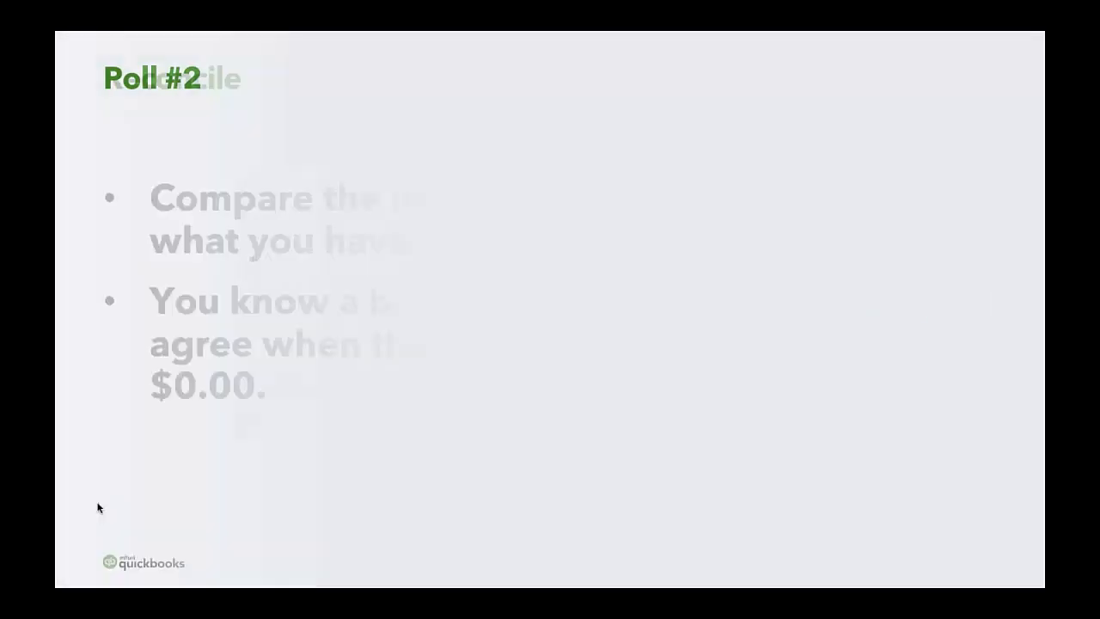
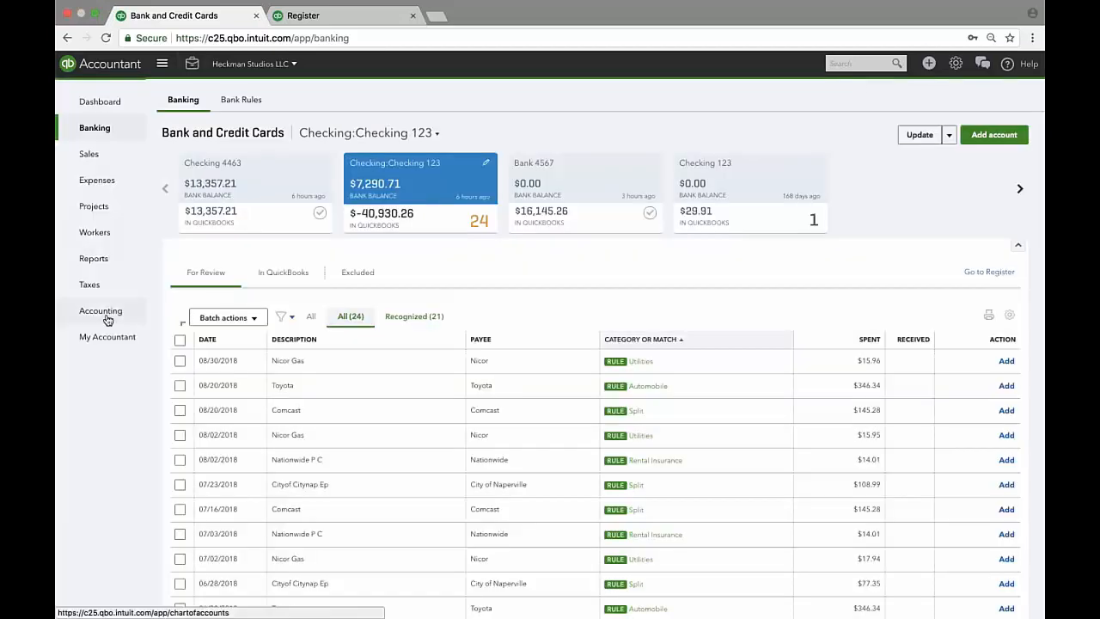
Go to Chart of Accounts > Reconcile and select Checking 4463 as the account.
mouse_move(101, 313)
click(167, 316)
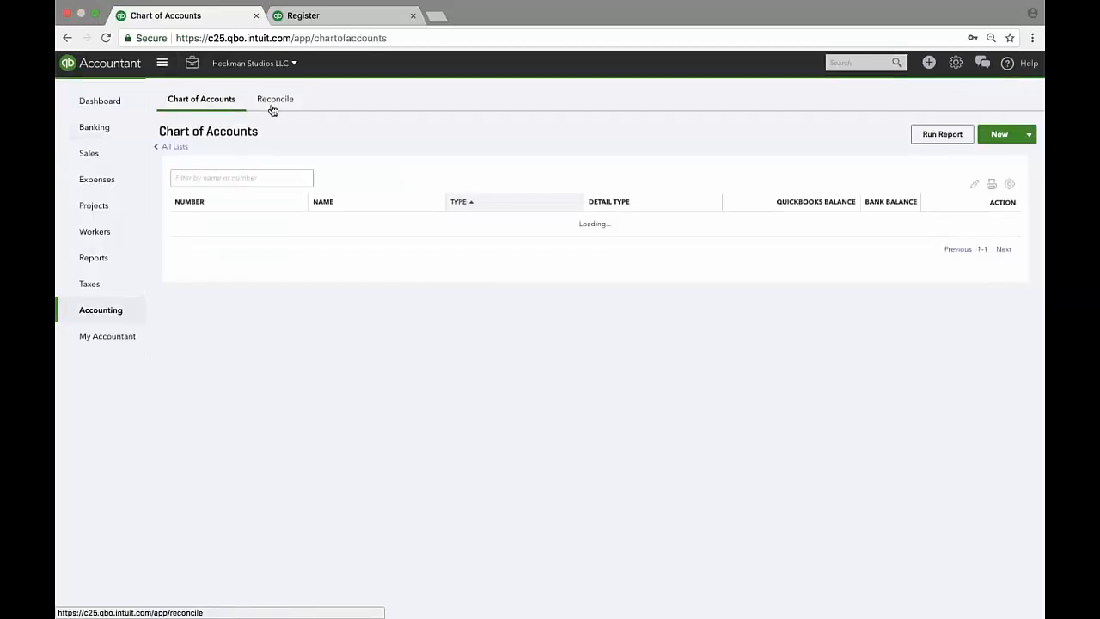
click(273, 108)
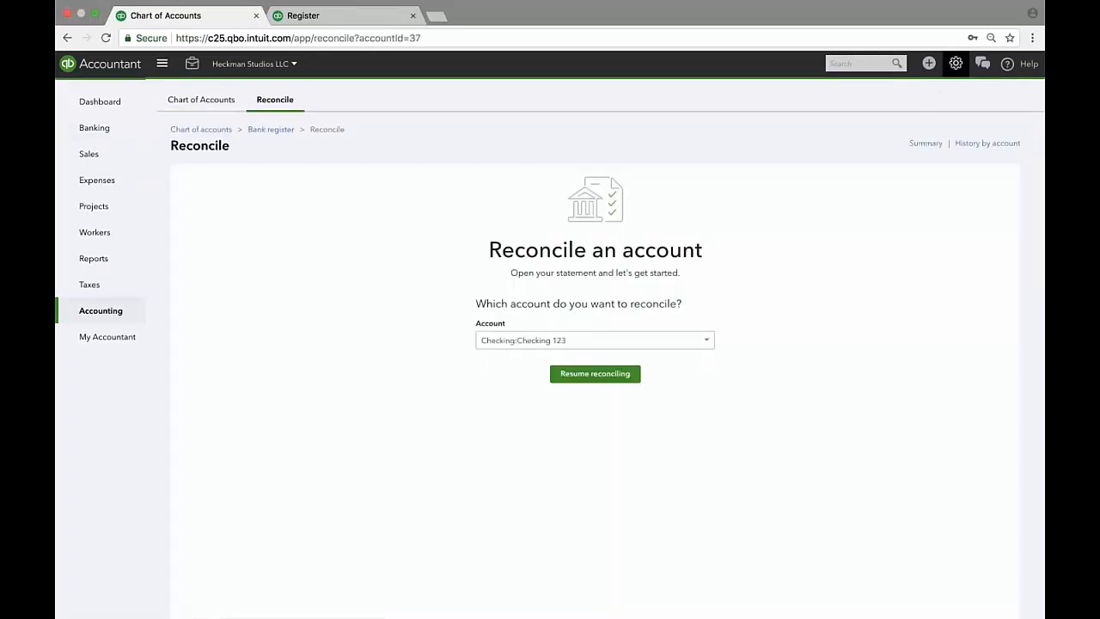
click(954, 65)
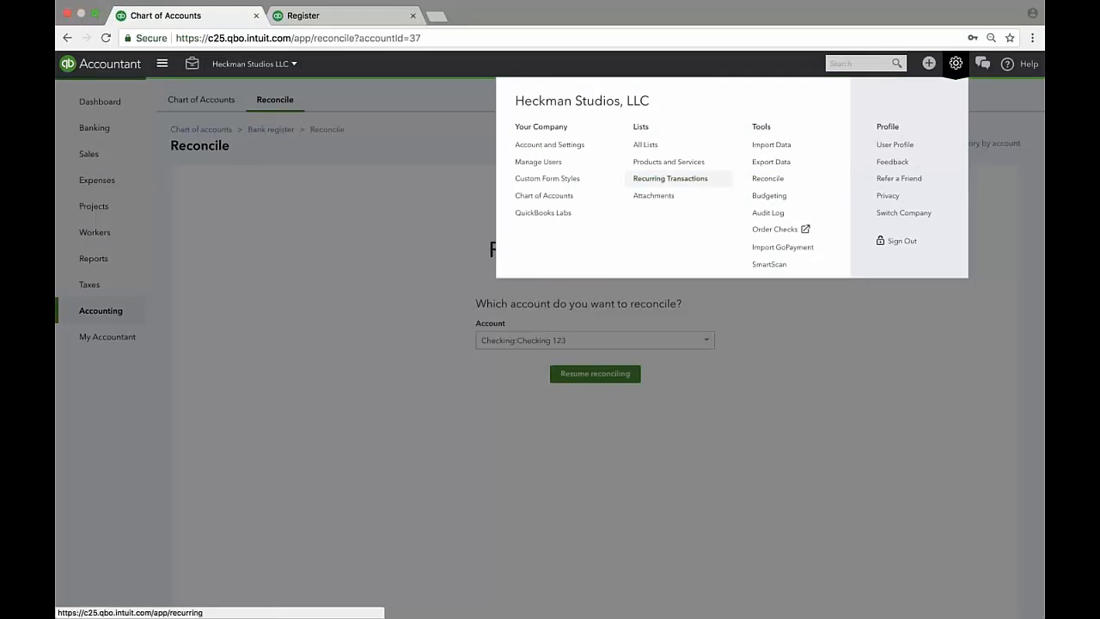
click(388, 209)
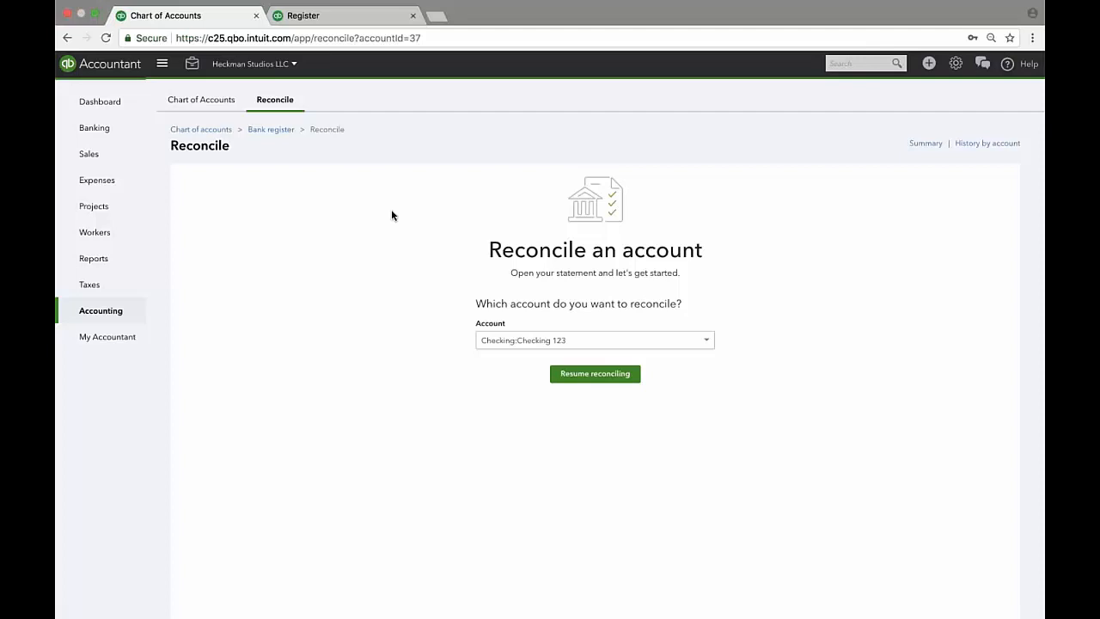
click(706, 340)
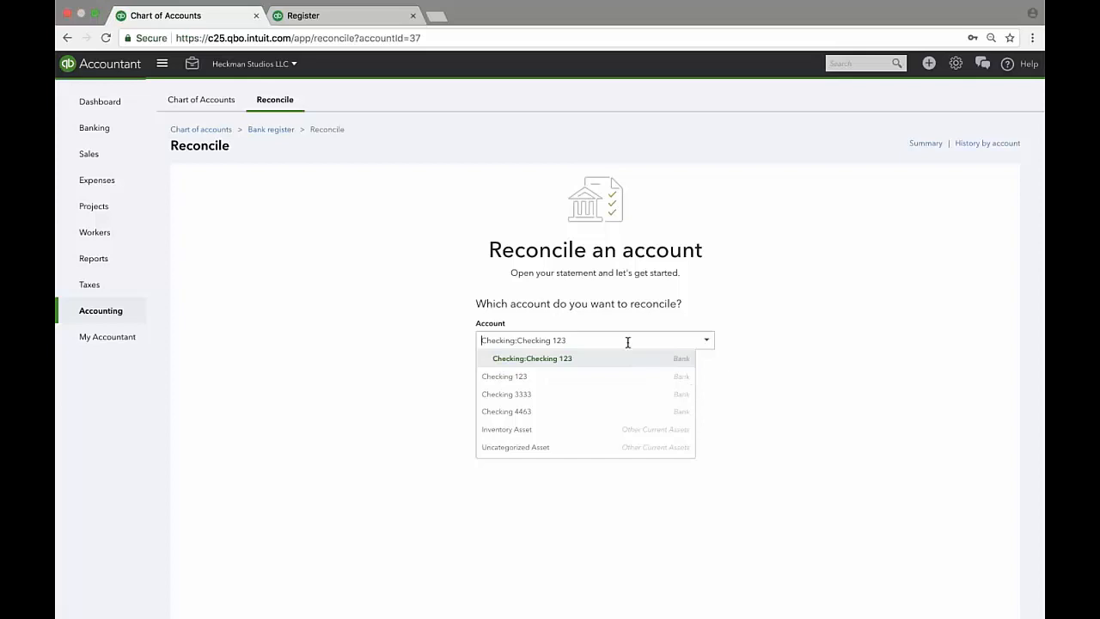
click(597, 412)
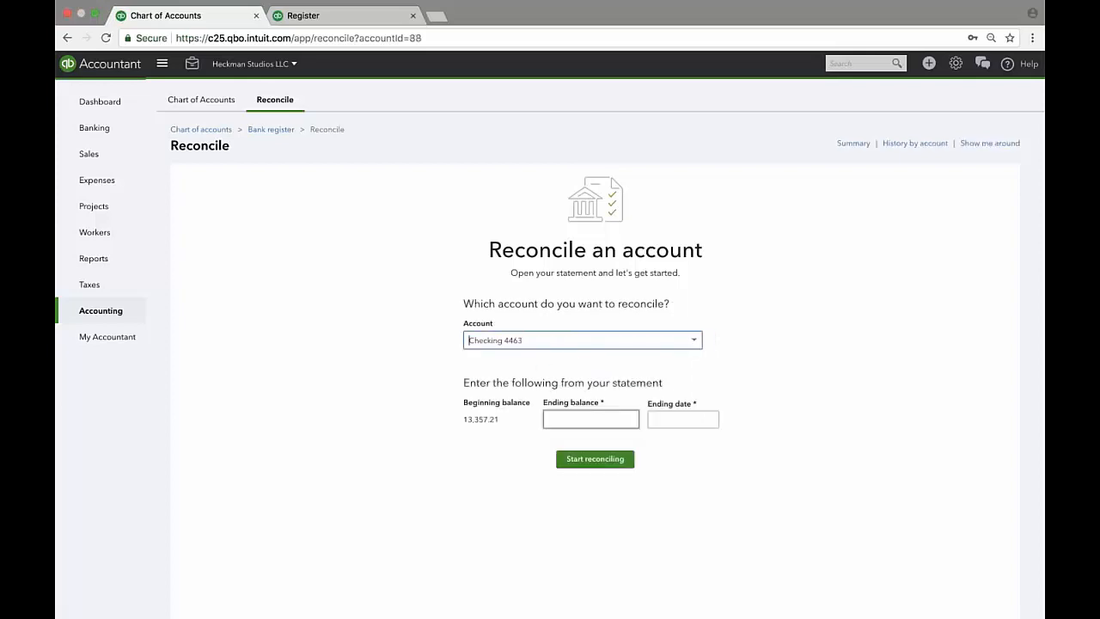
Enter 9,949.21 as Checking 4463's statement ending balance.
click(588, 420)
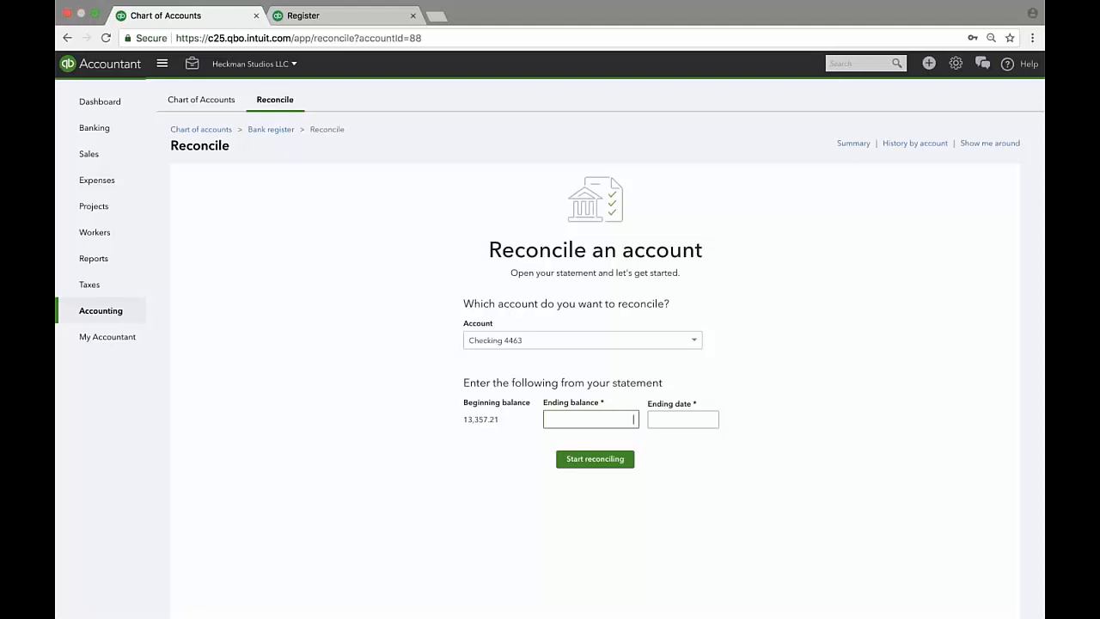
key(super+Tab)
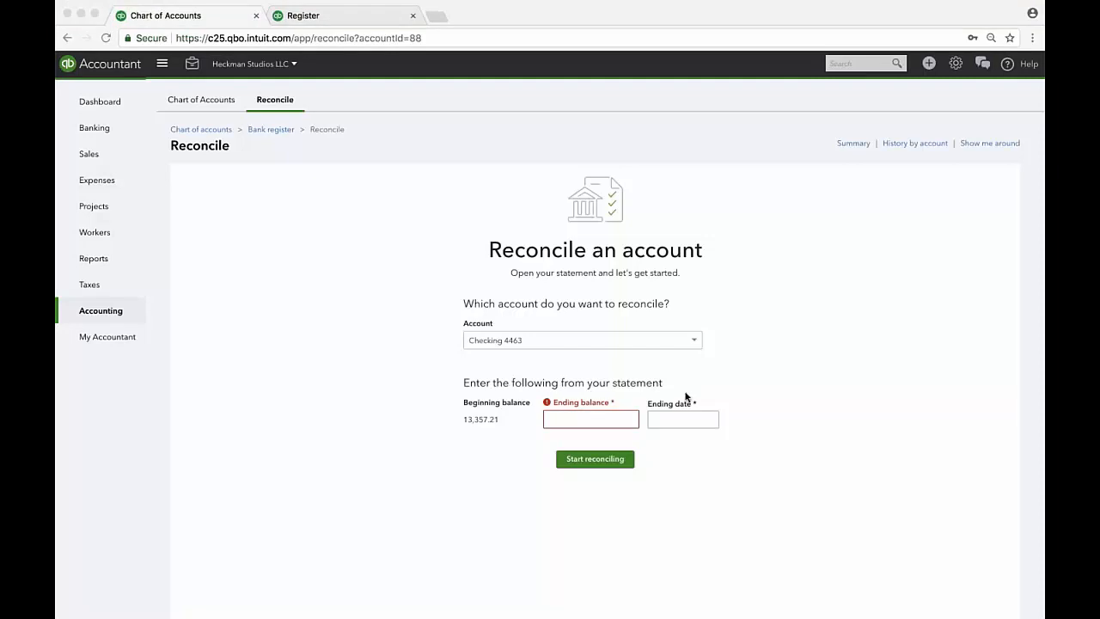
click(595, 419)
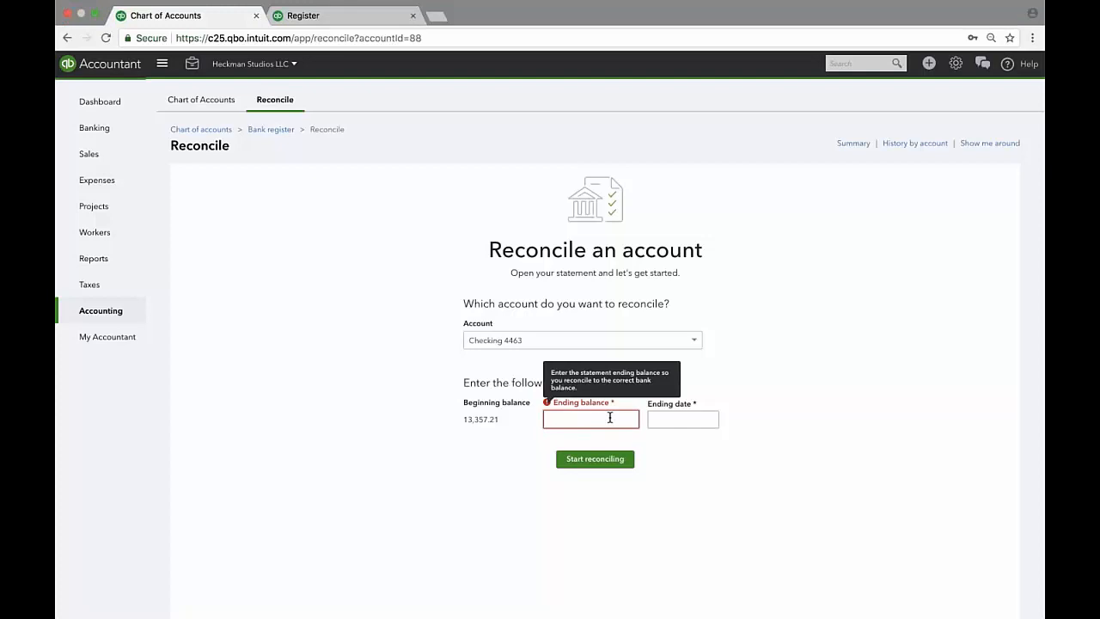
text(8)
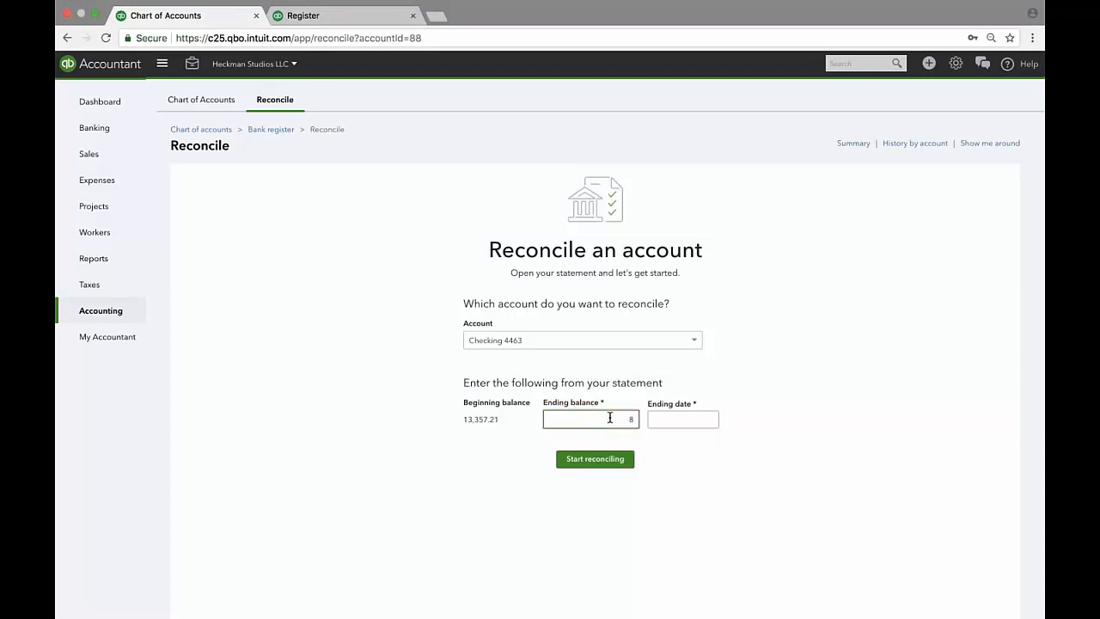
text(49.21)
key(Tab)
click(610, 419)
text(9)
click(658, 420)
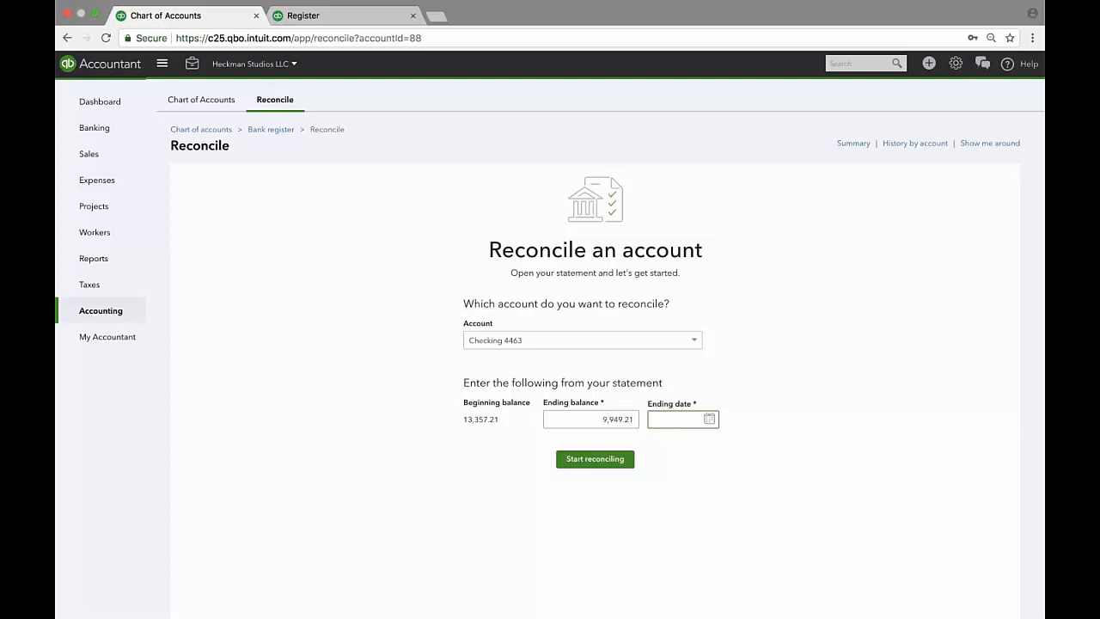
key(super+Tab)
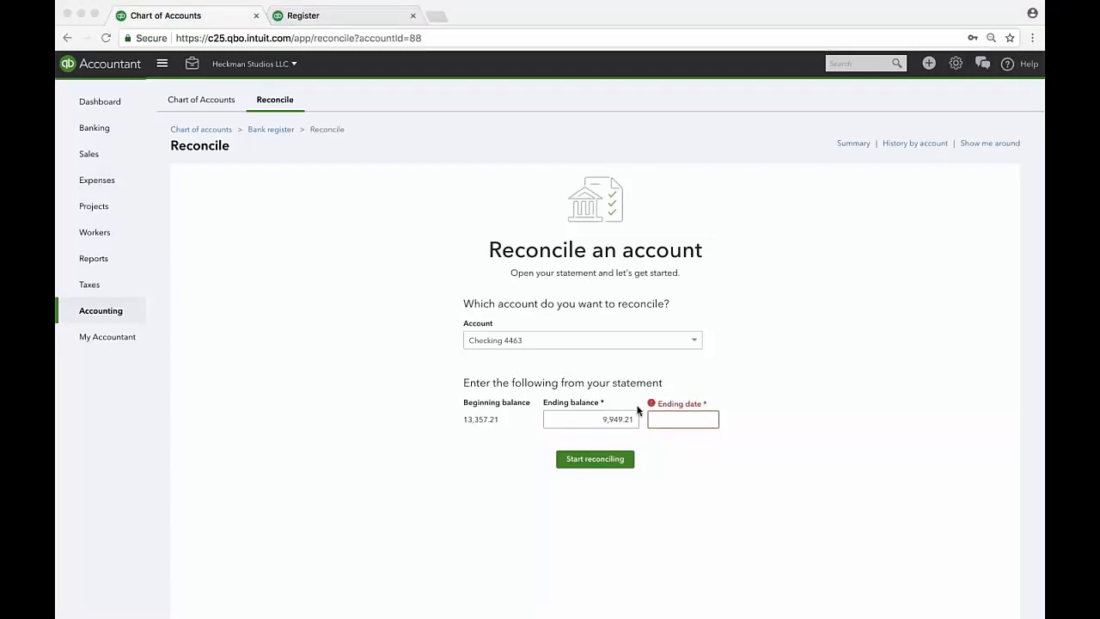
click(699, 419)
Reopen the account list and scroll up to the Bank accounts.
click(579, 341)
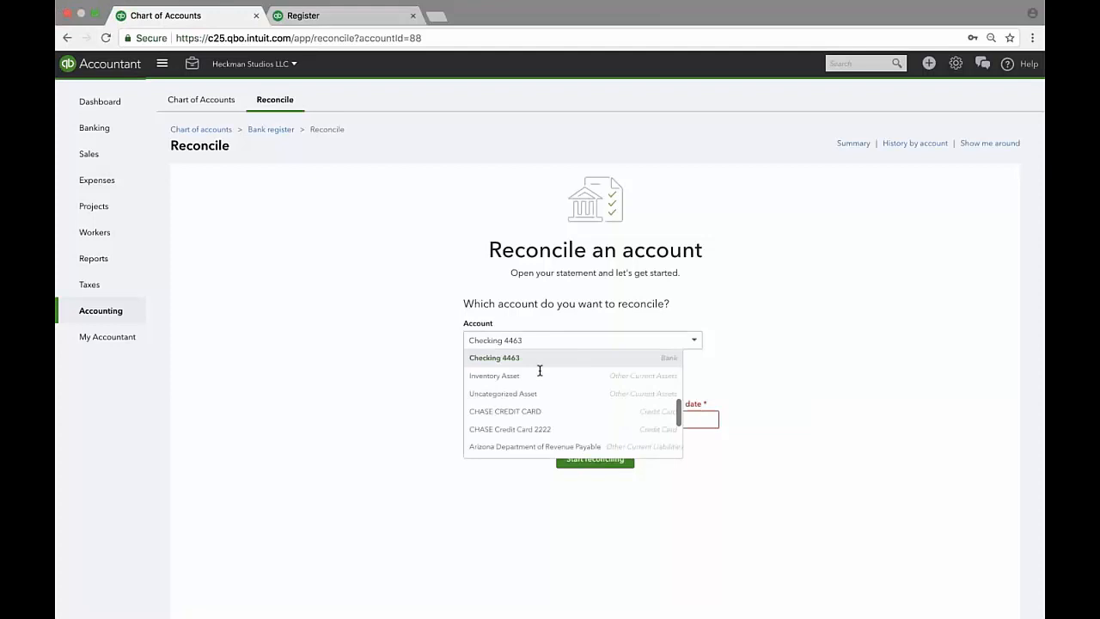
scroll(543, 395, down, 2)
scroll(542, 396, up, 1)
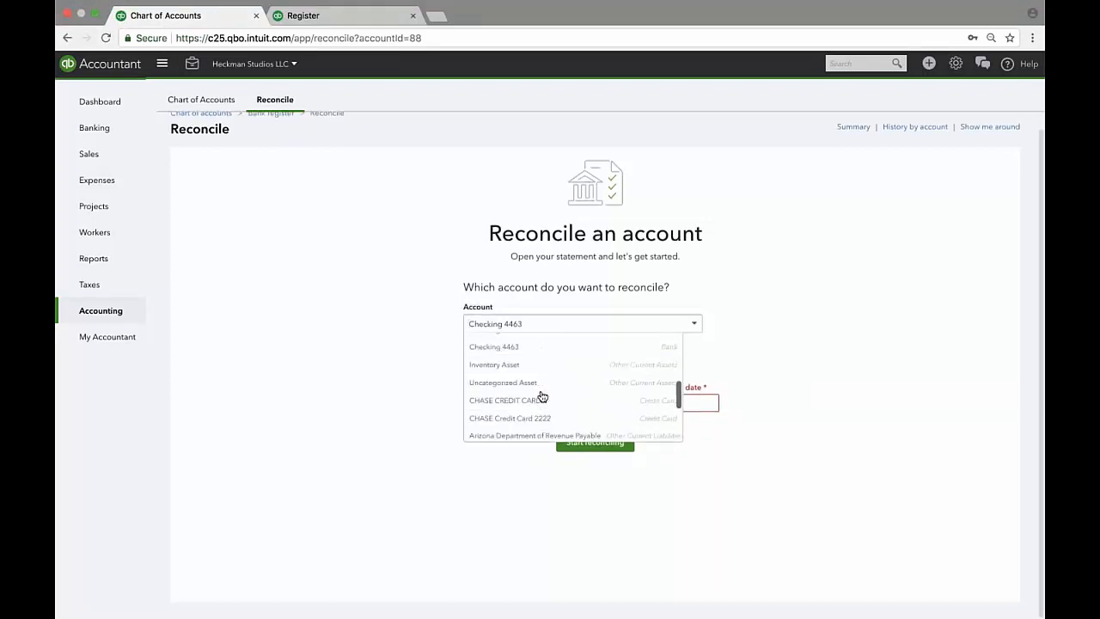
scroll(542, 395, up, 5)
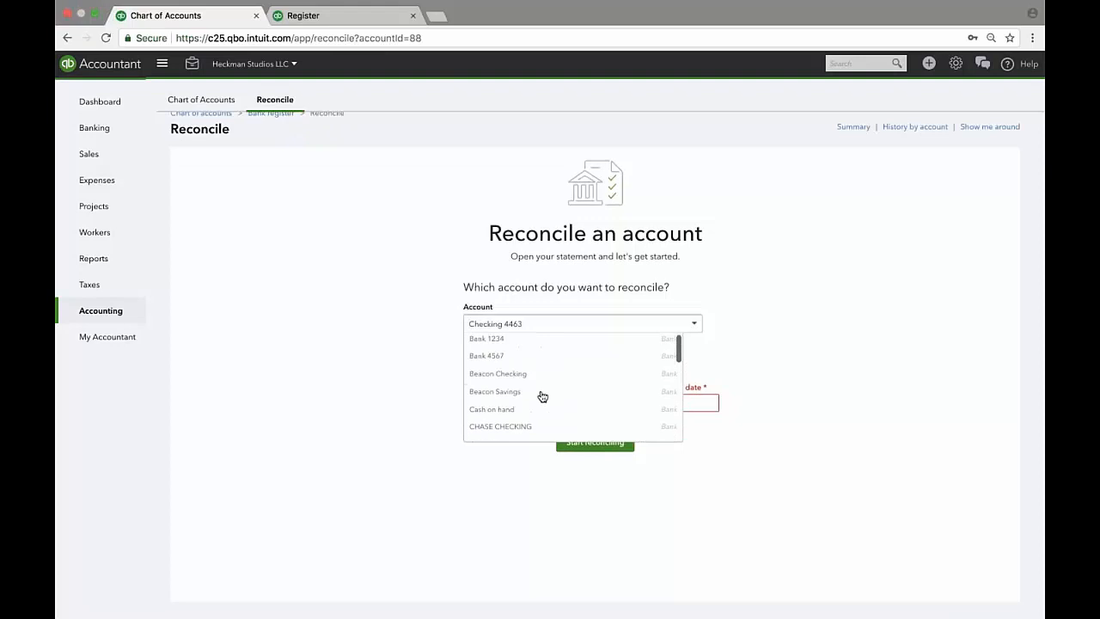
Select Bank 4567 with ending balance 9,949.21 and ending date 8/17/2018.
click(516, 357)
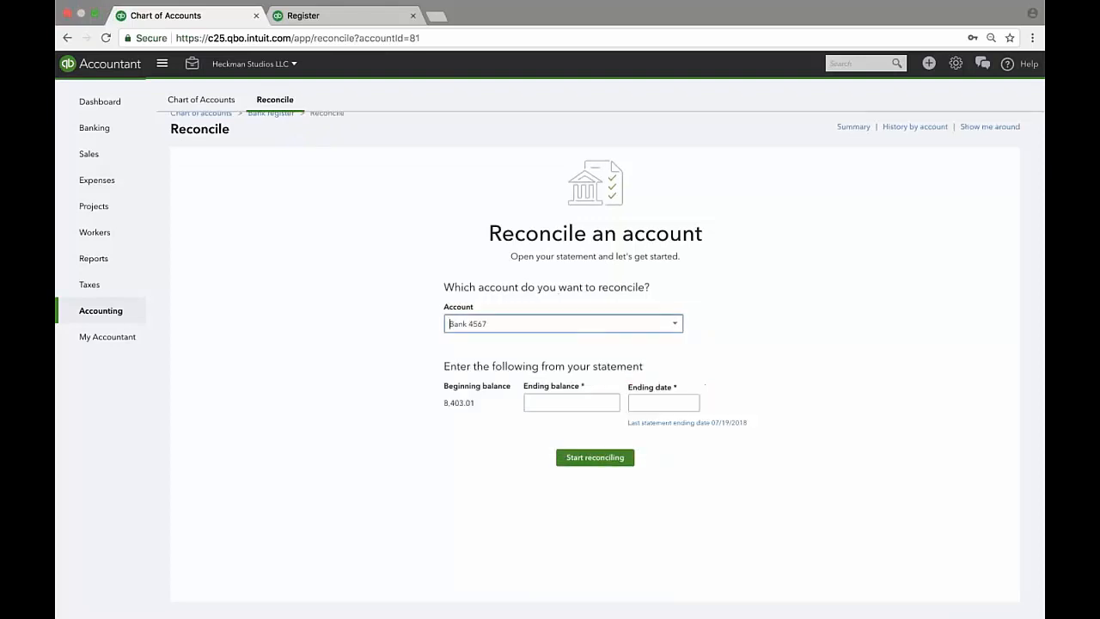
click(592, 399)
key(super+Tab)
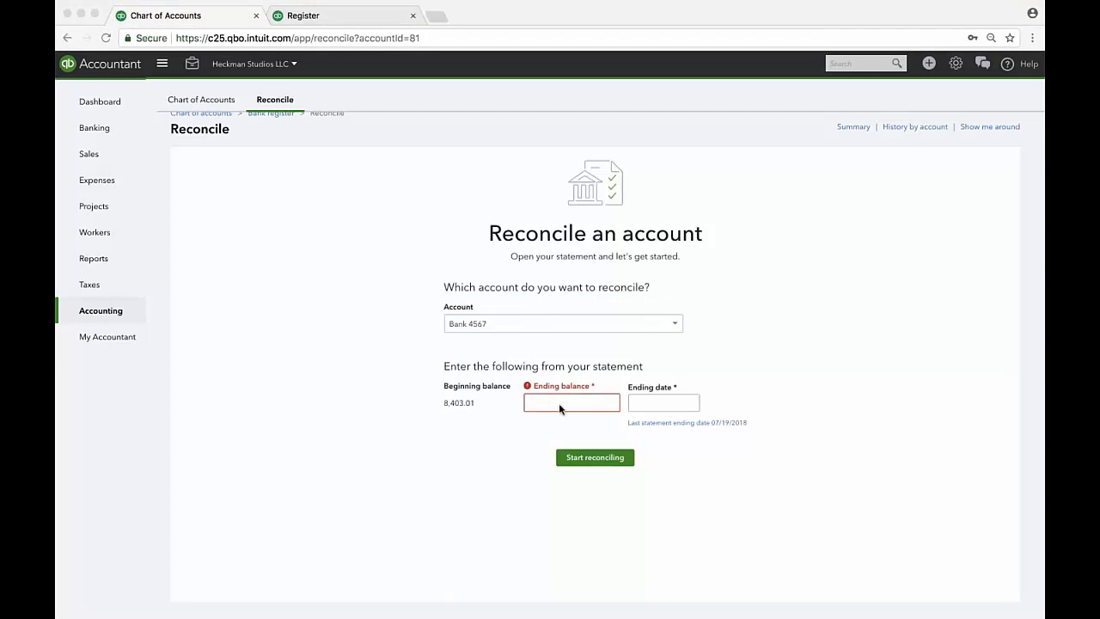
key(super+Tab)
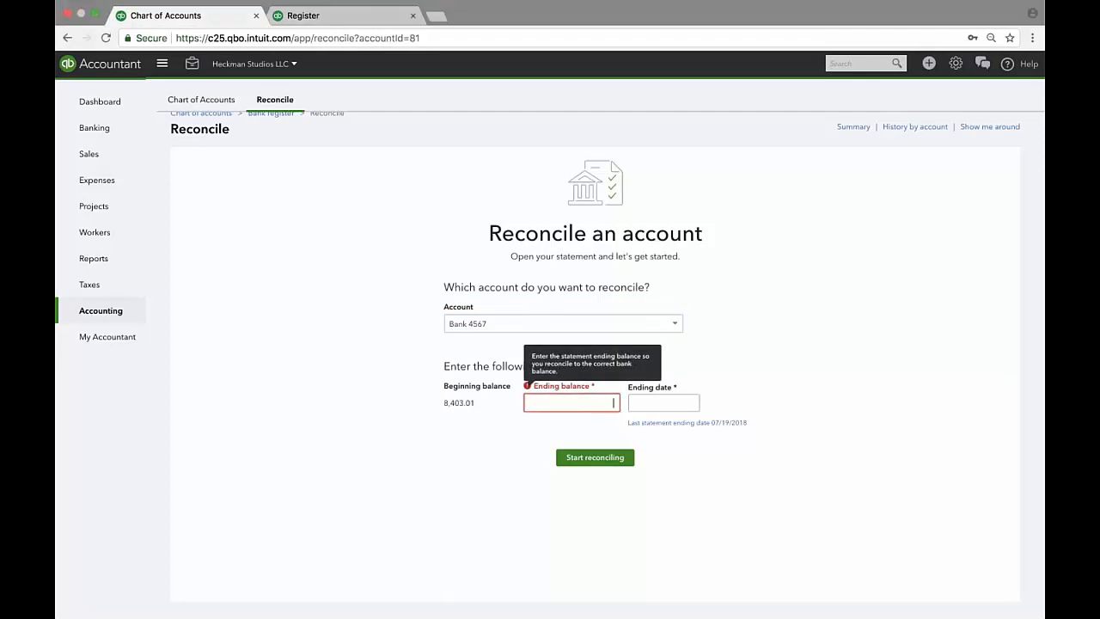
text(99)
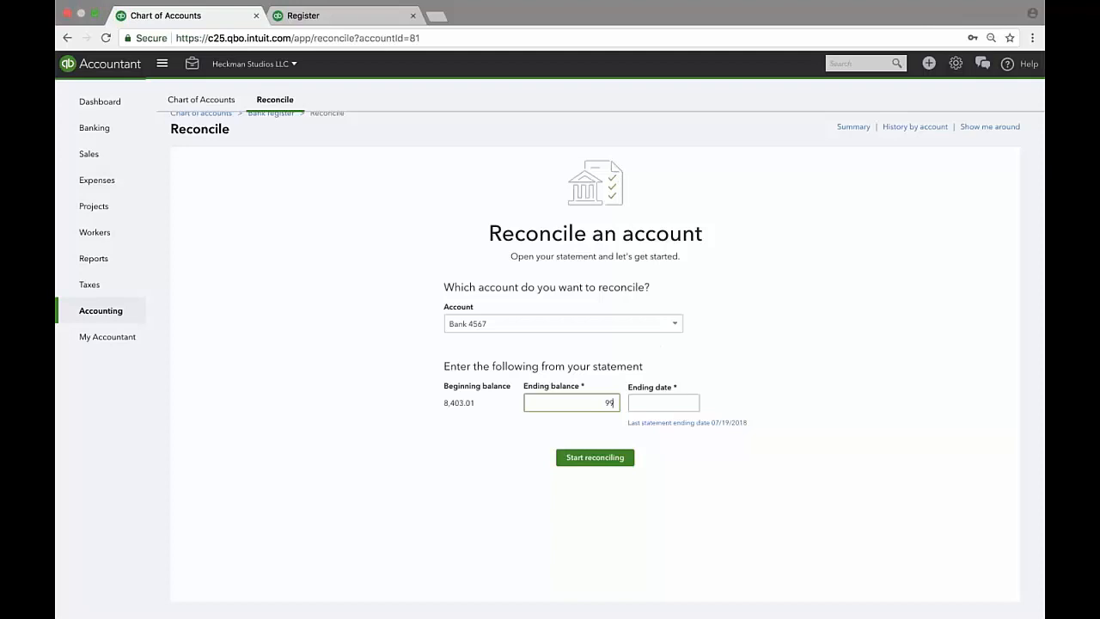
text(49.21)
key(Tab)
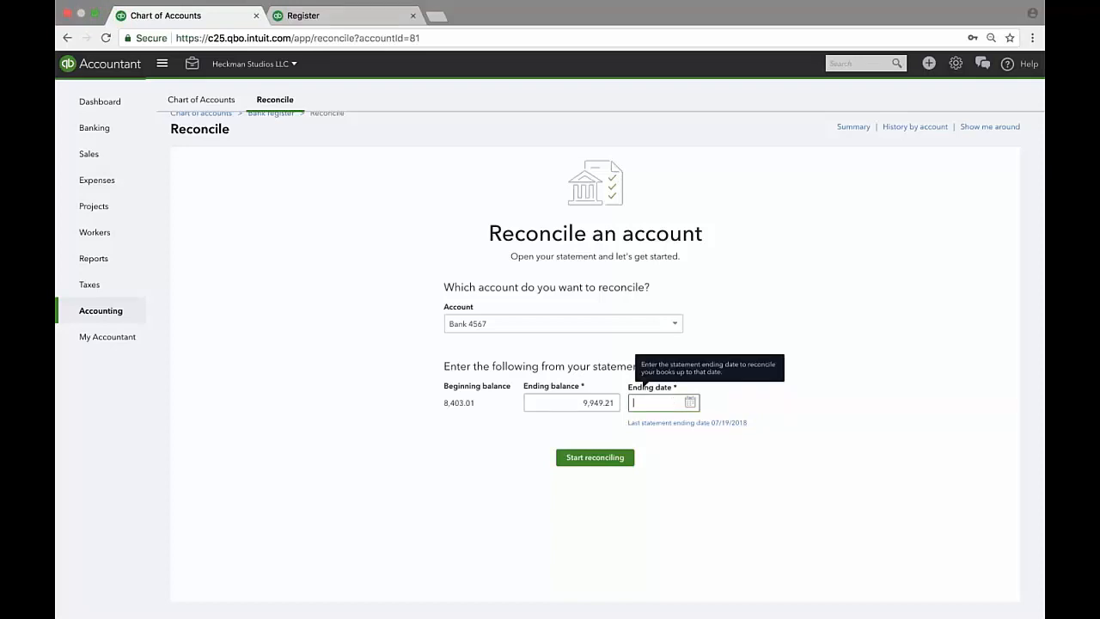
key(super+Tab)
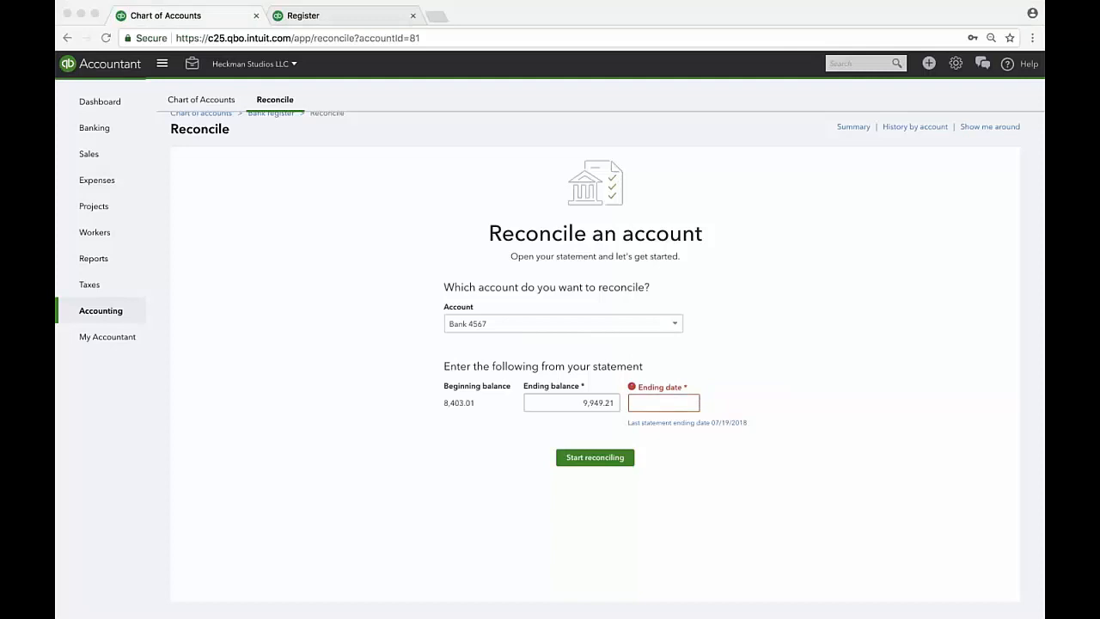
click(672, 406)
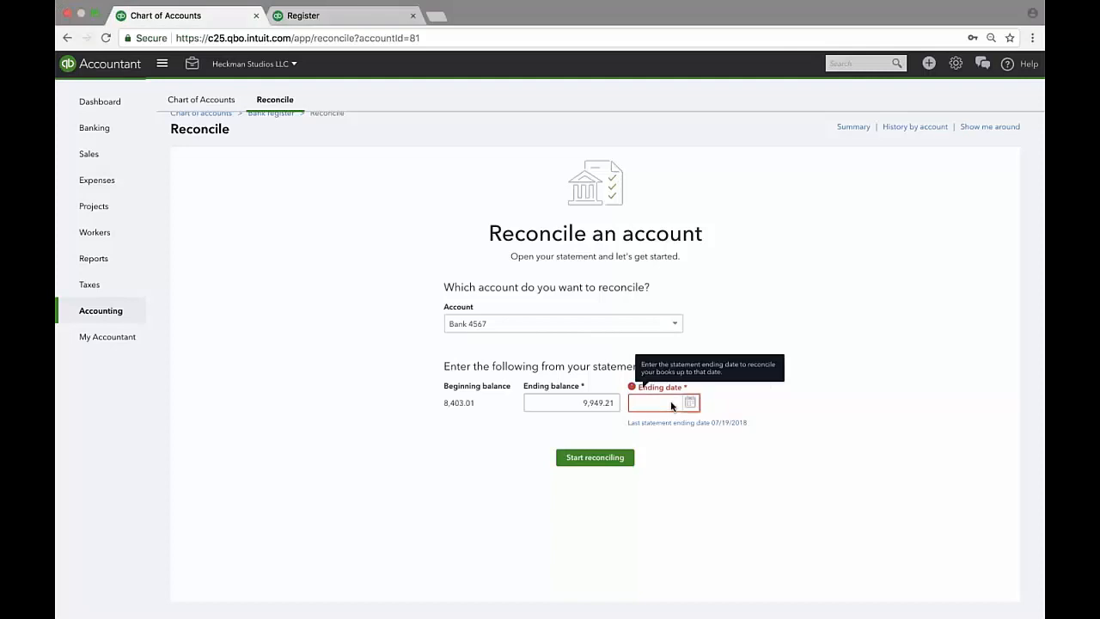
text(8/17/20)
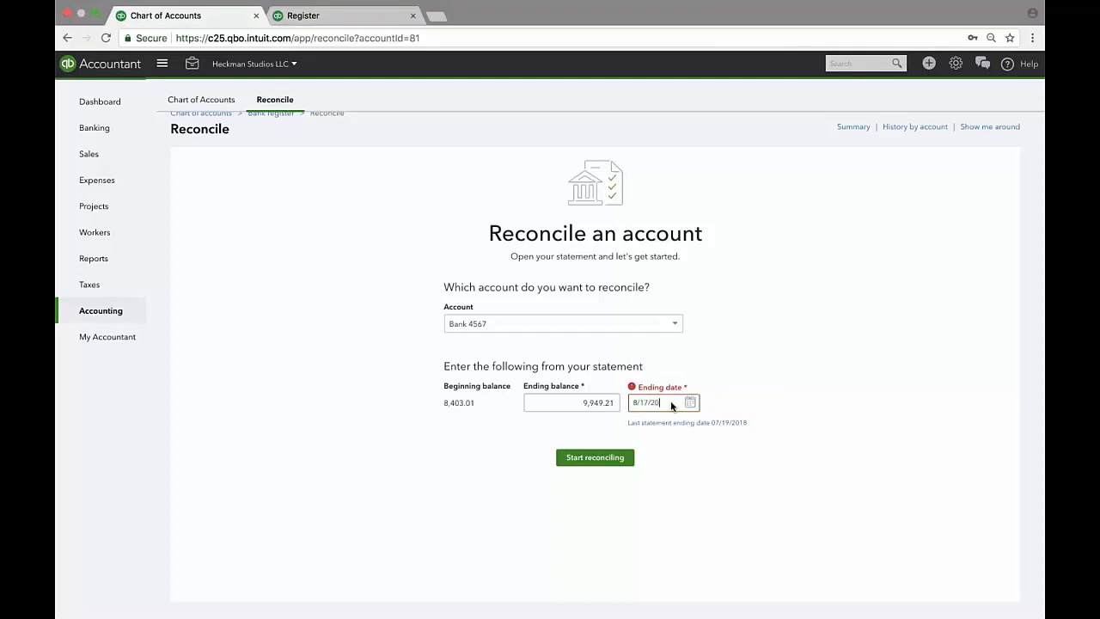
text(18)
Start reconciling Bank 4567 and briefly open the 08/02 Nationwide 14.01 expense.
click(596, 461)
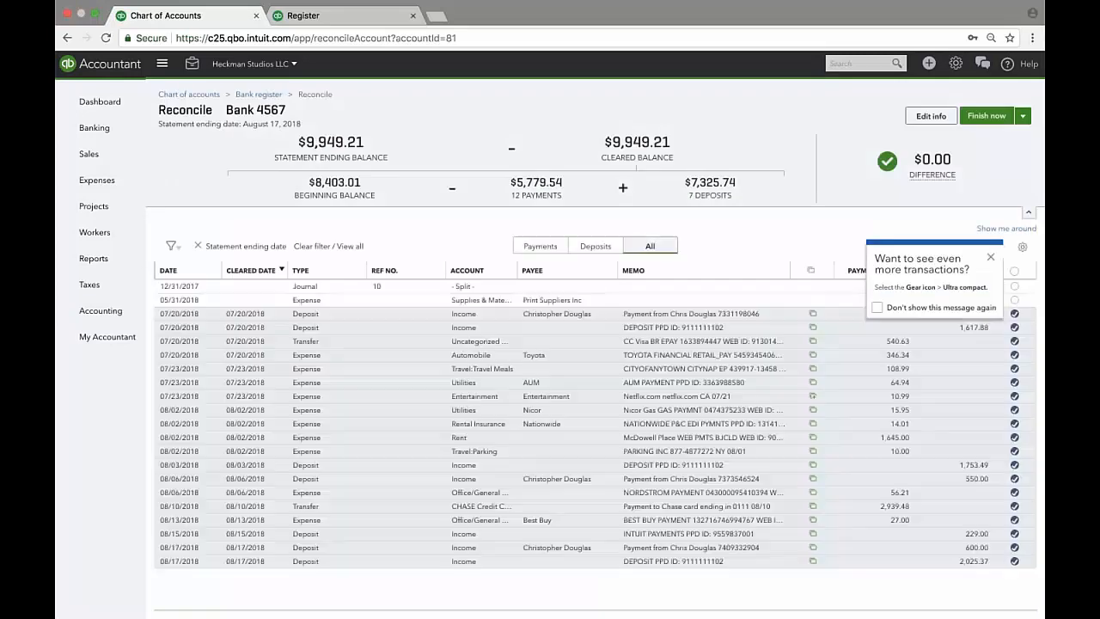
click(914, 425)
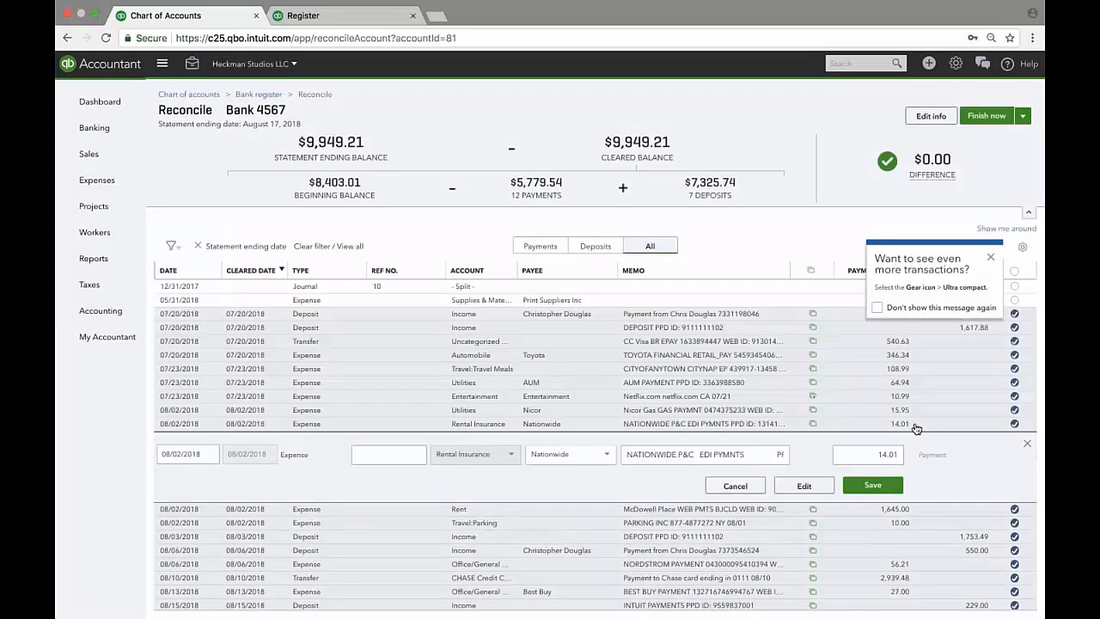
click(915, 429)
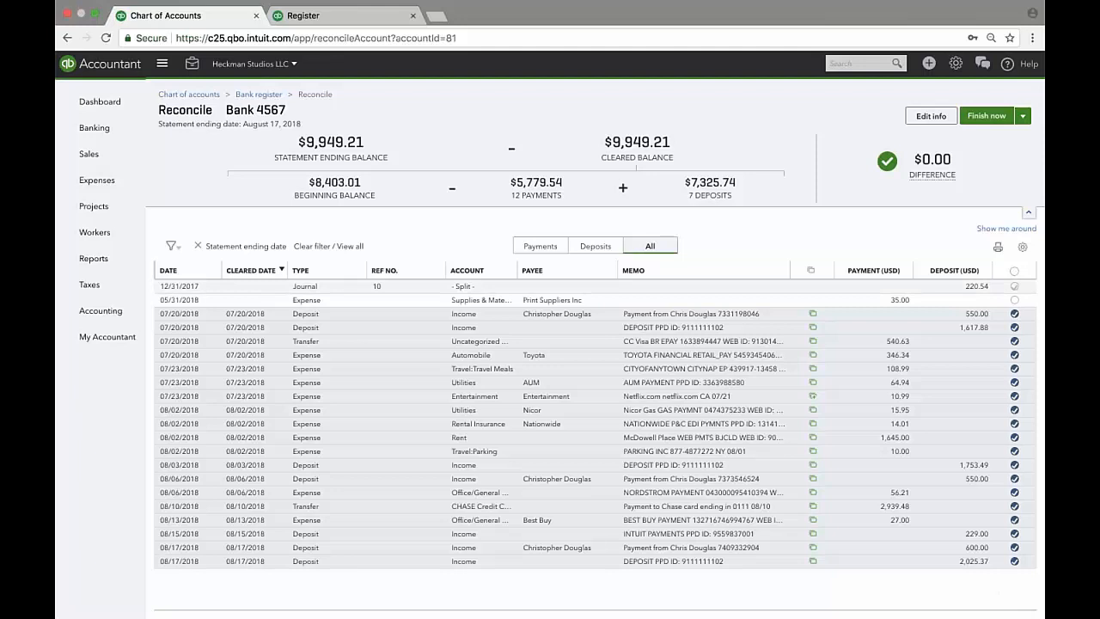
Try marking all 21 transactions cleared, back out, and open the filter options.
click(1015, 270)
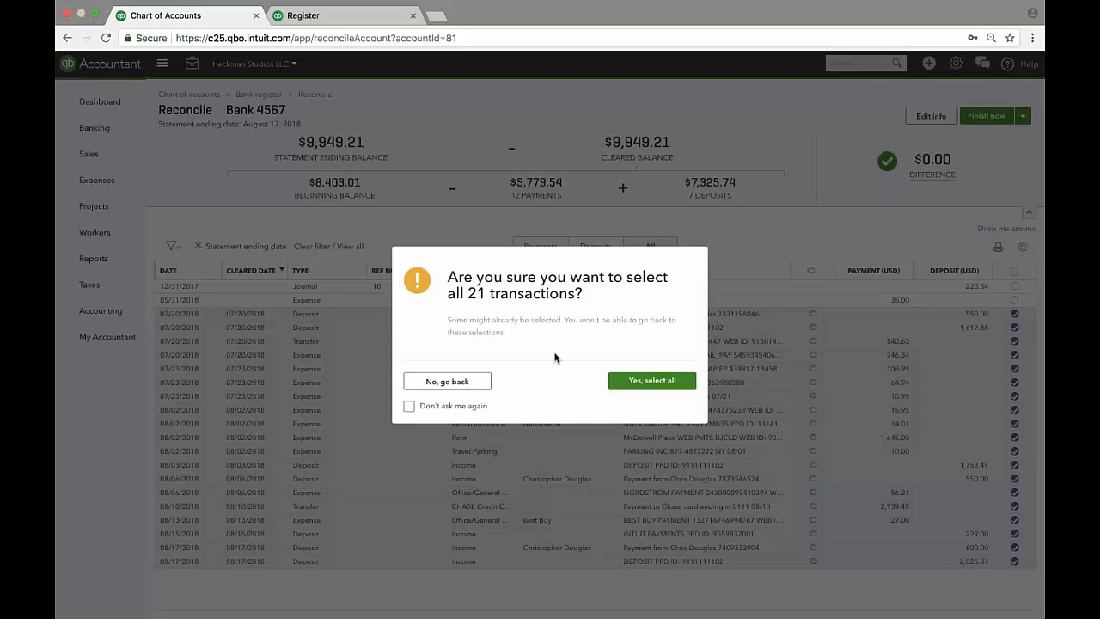
click(421, 381)
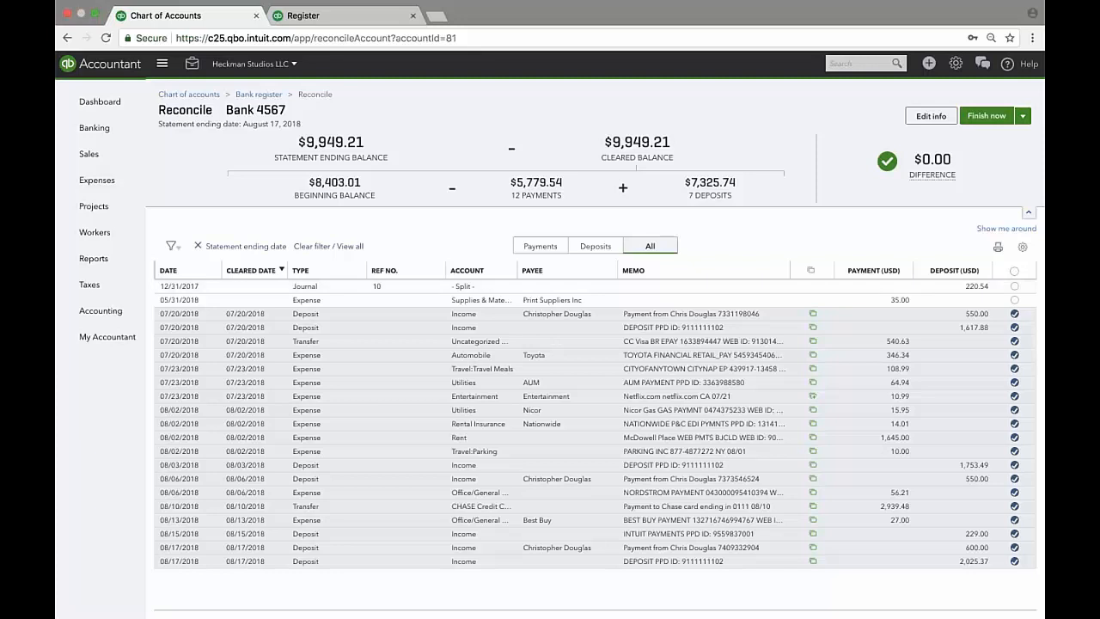
click(172, 246)
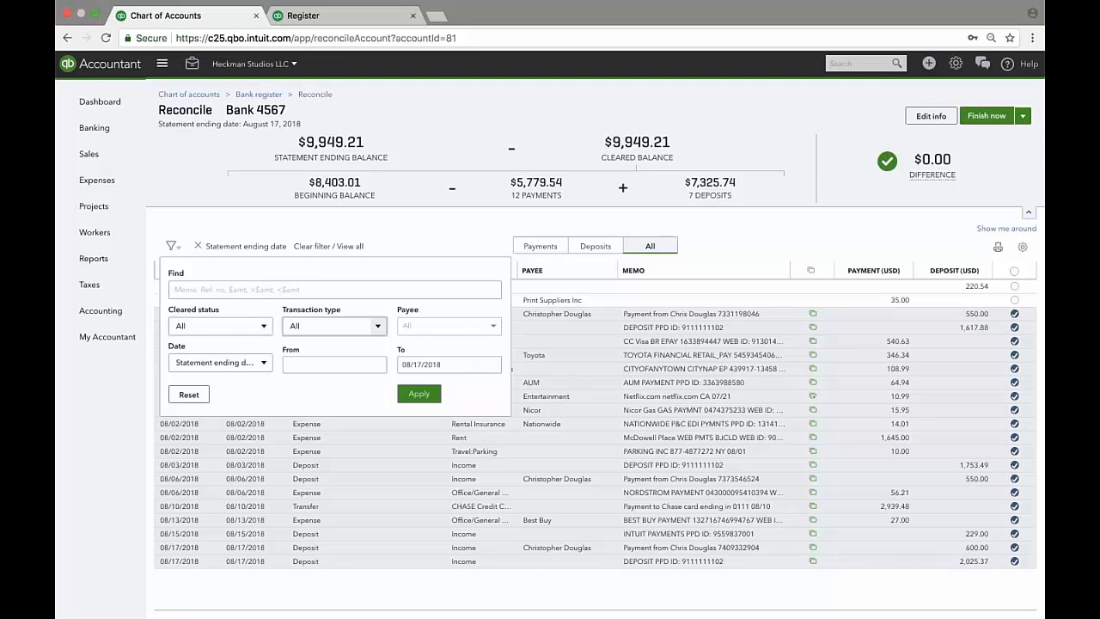
Close the filter unchanged, then view Payments, Deposits and All transactions in turn.
click(233, 362)
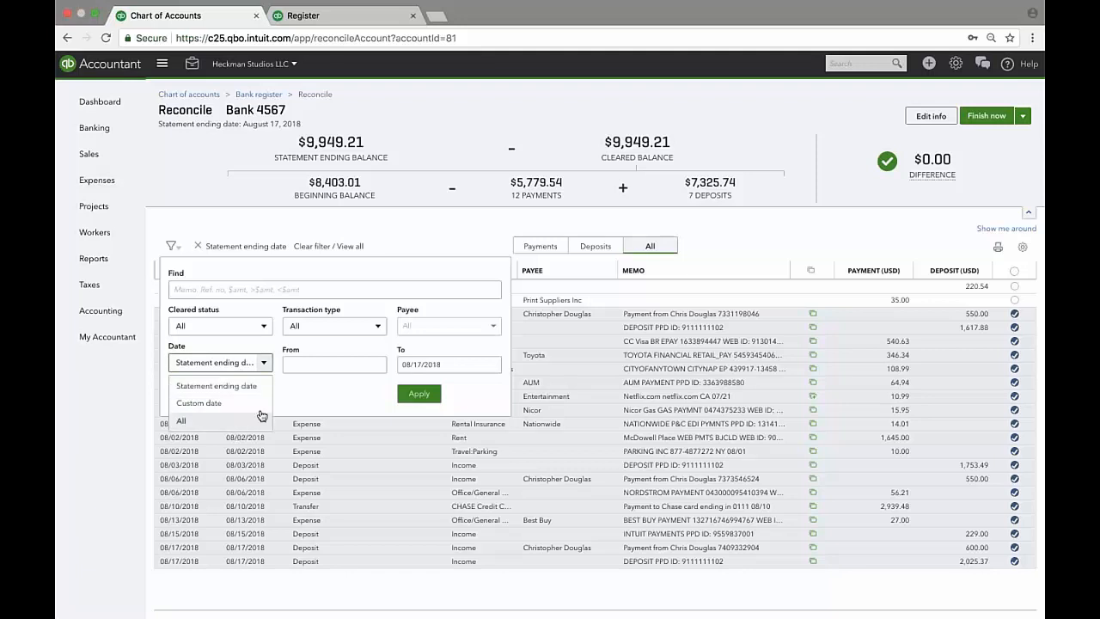
click(338, 392)
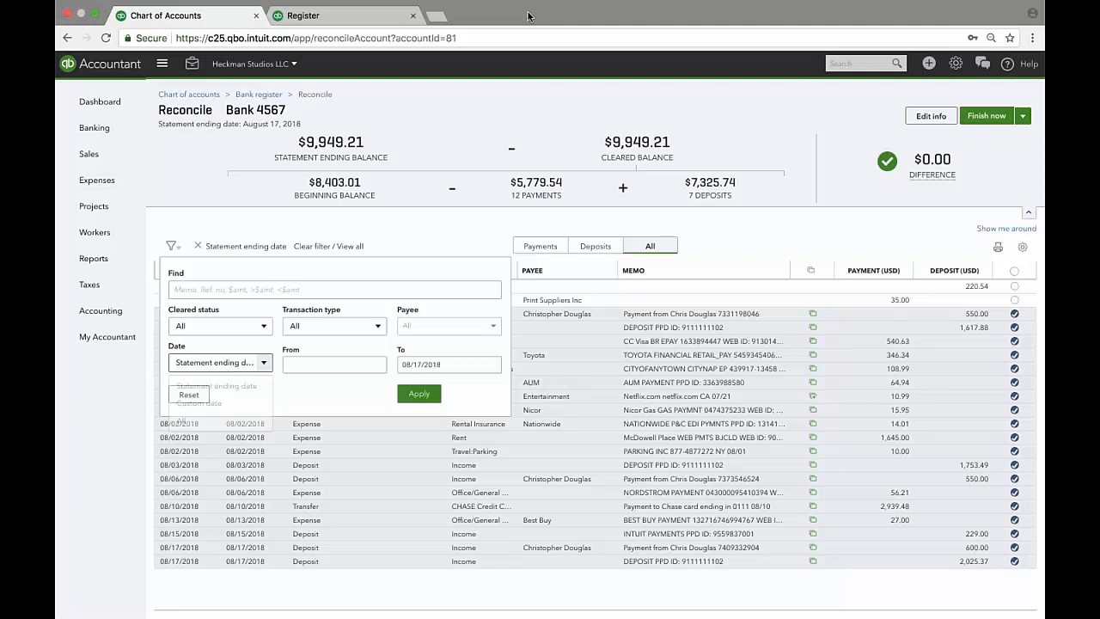
click(449, 238)
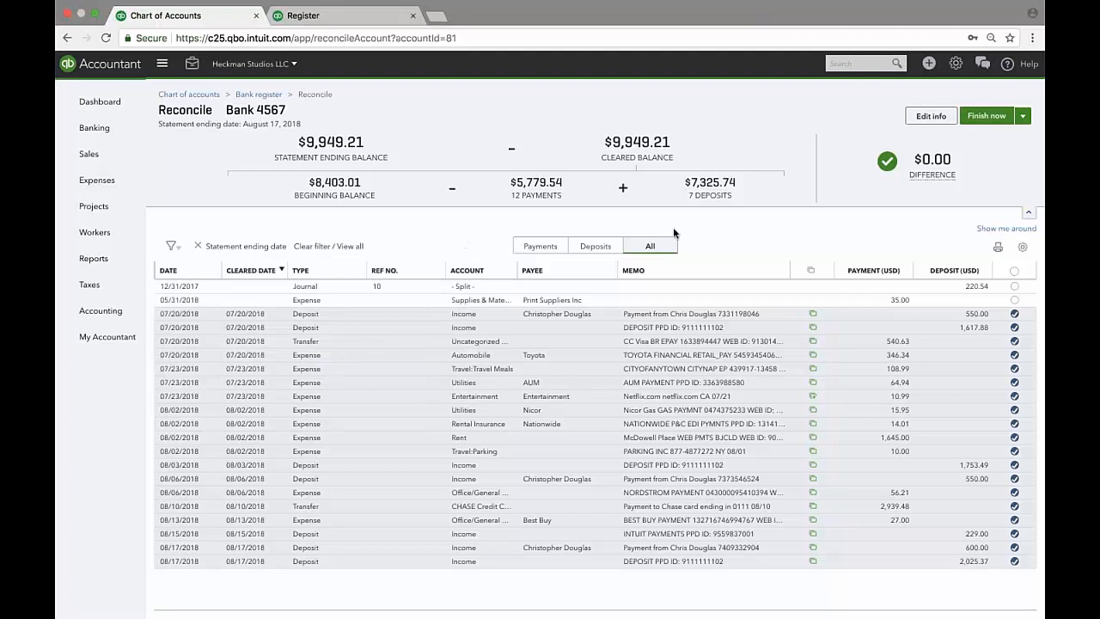
click(536, 246)
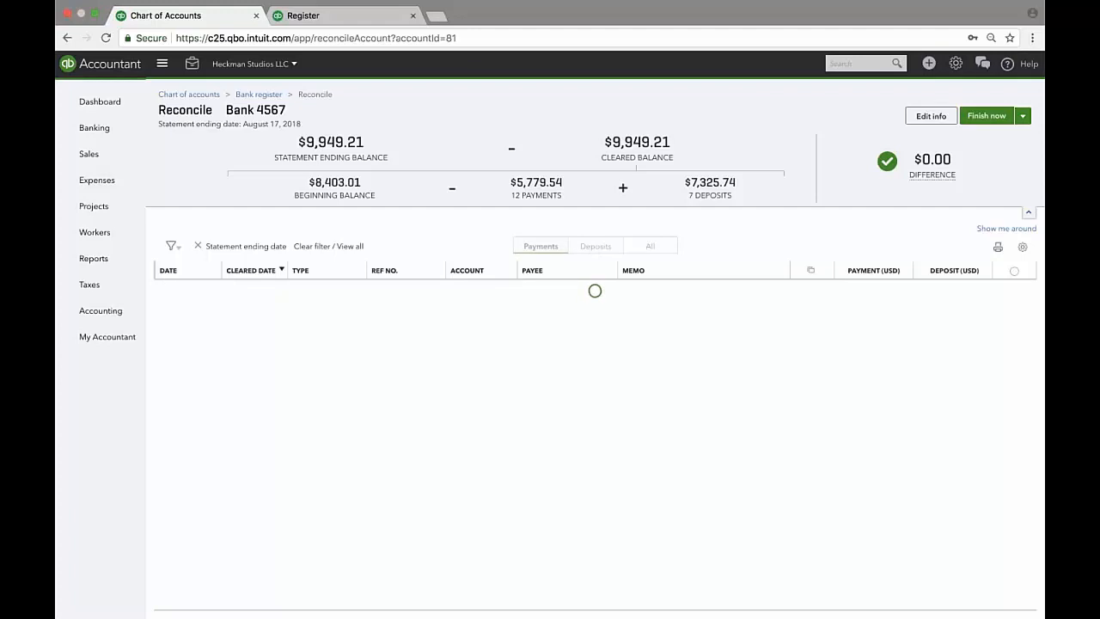
click(593, 246)
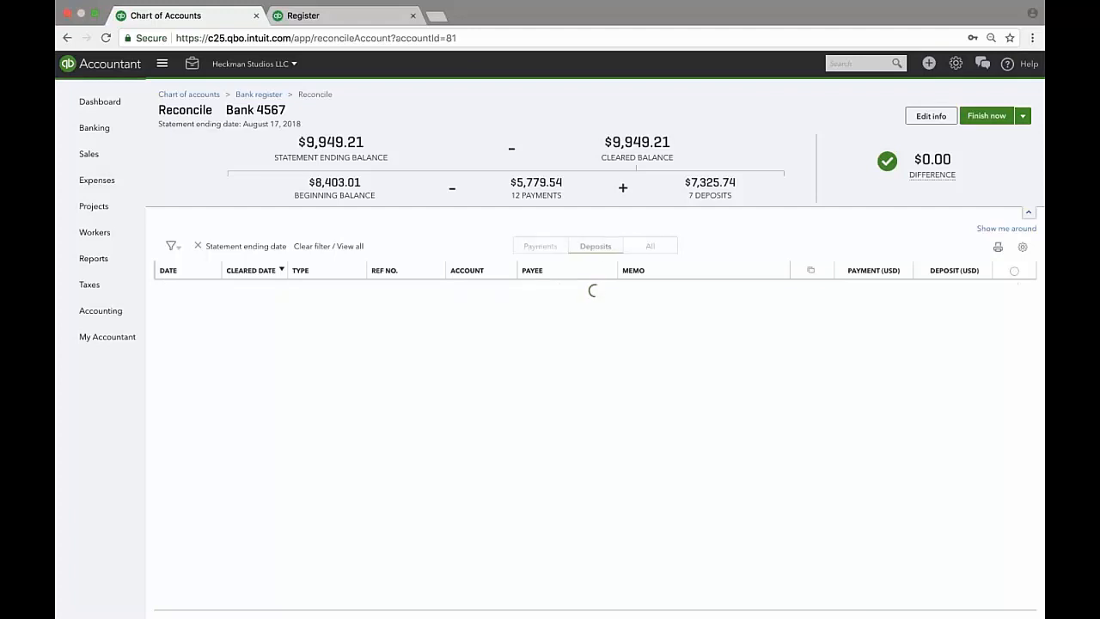
click(649, 246)
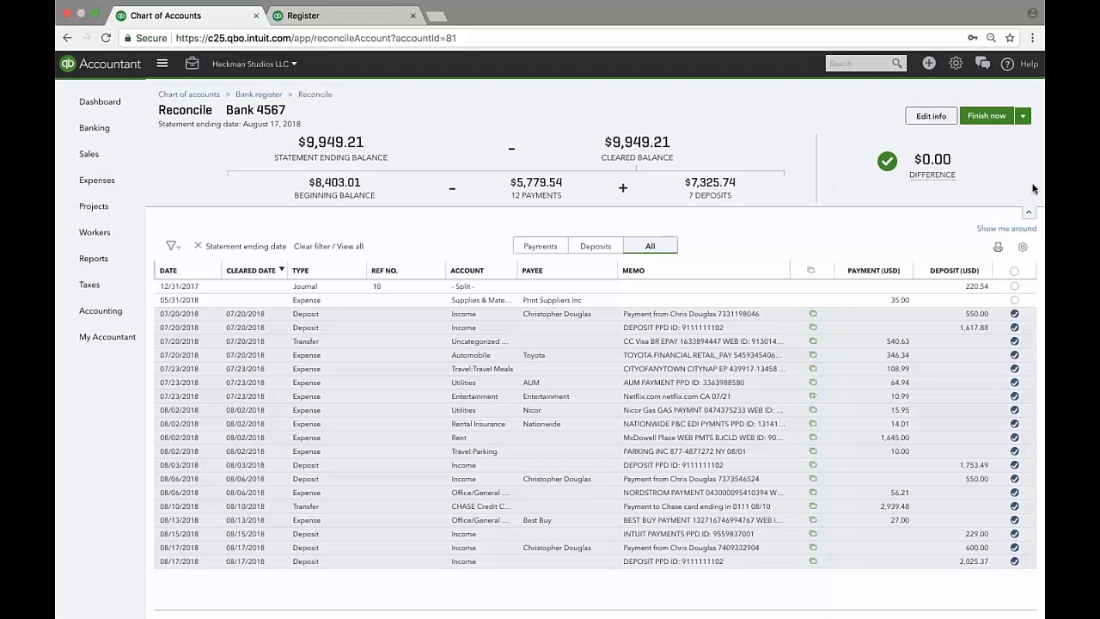
Toggle the Ref no. column off and on, then open the 08/02 McDowell Place Rent expense.
click(1024, 249)
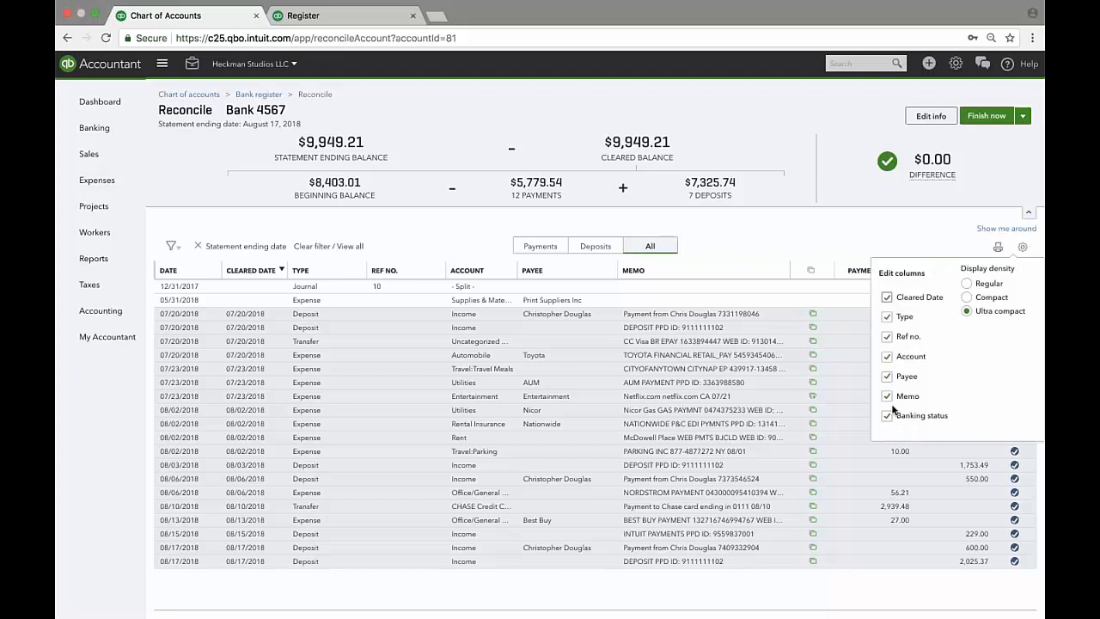
click(888, 337)
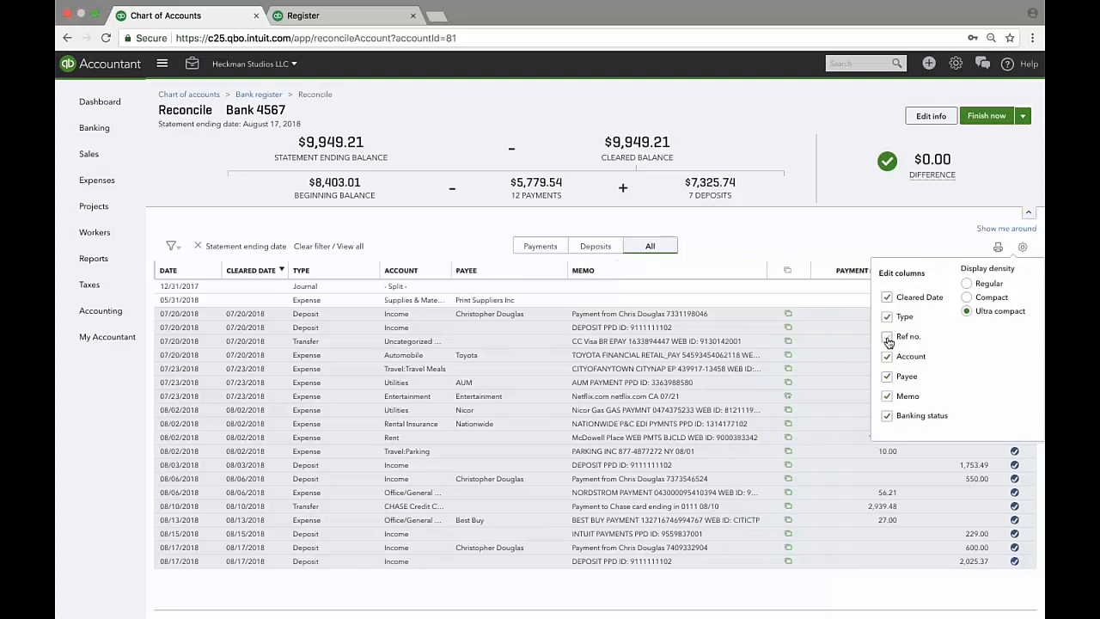
click(887, 338)
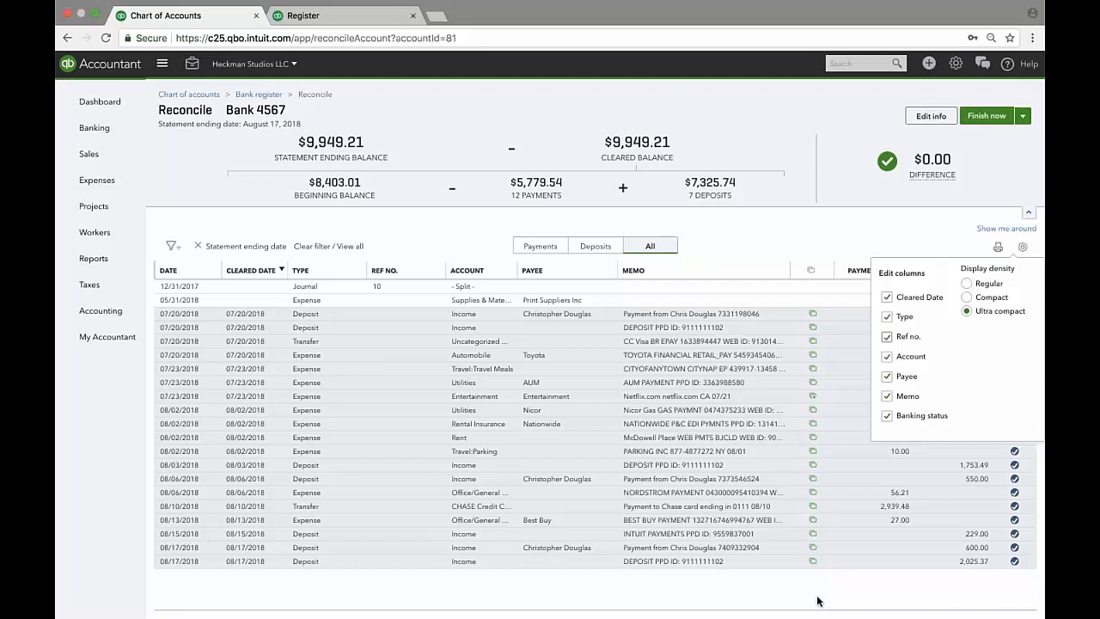
click(722, 594)
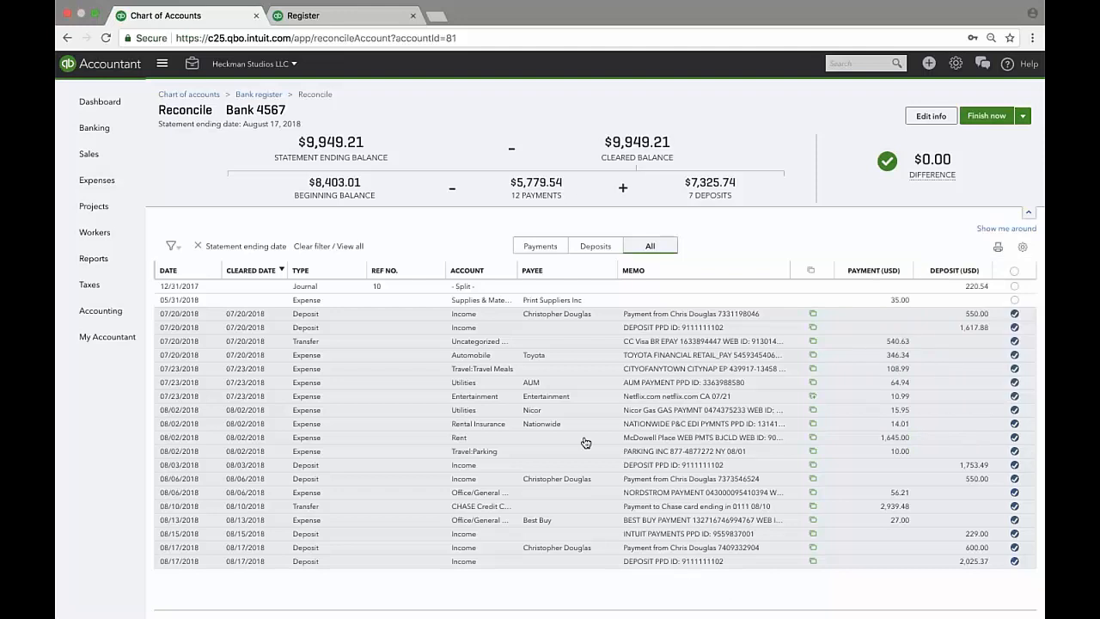
click(585, 442)
click(577, 472)
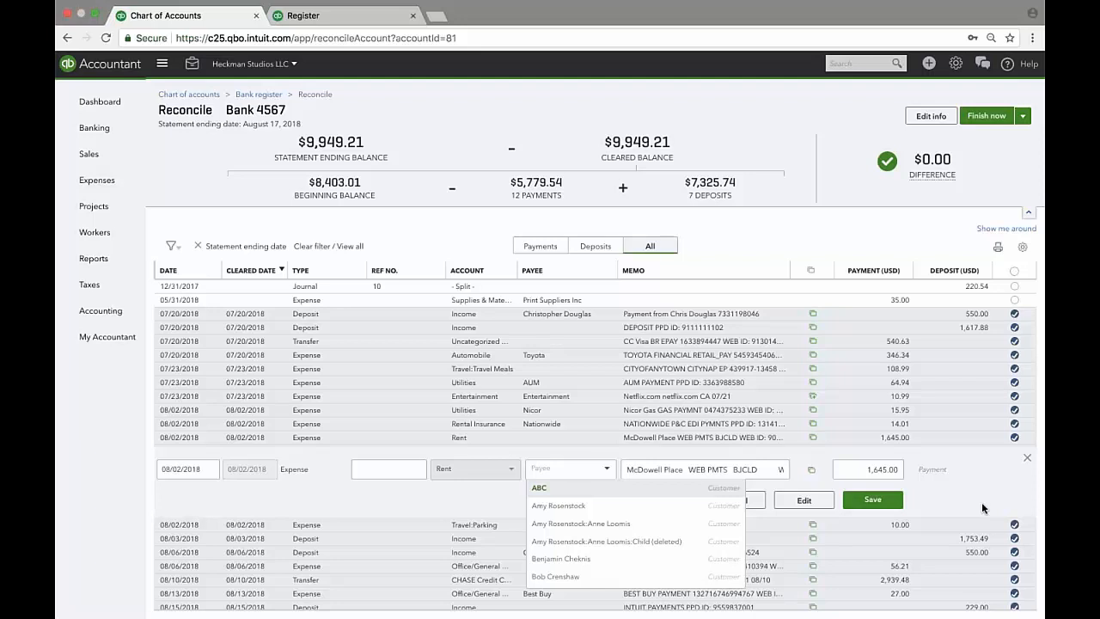
click(936, 500)
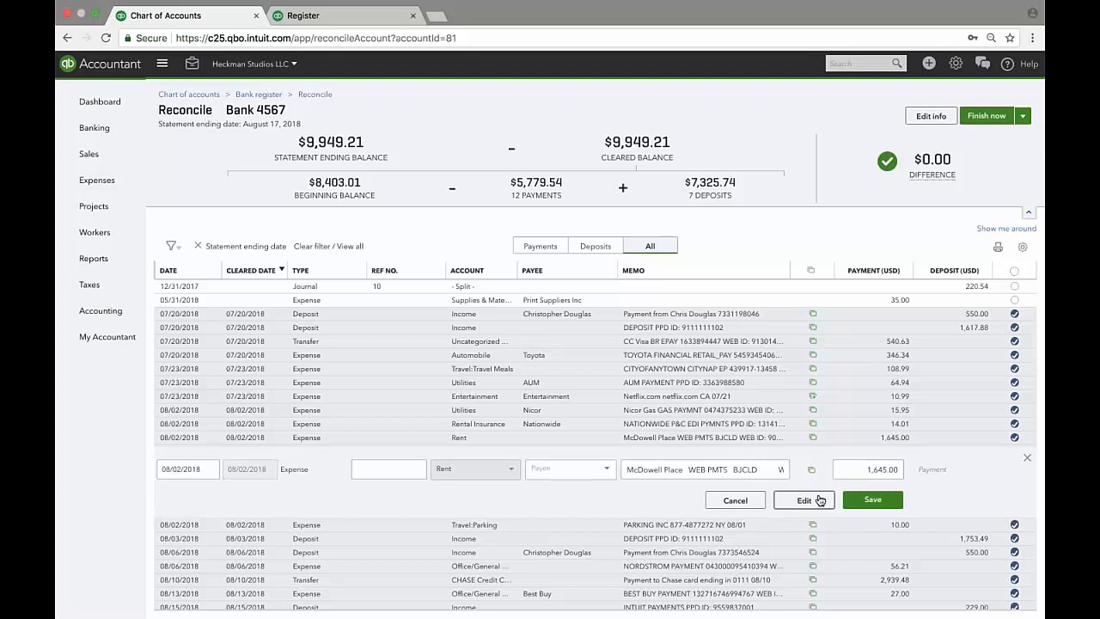
key(shift+Tab)
click(735, 499)
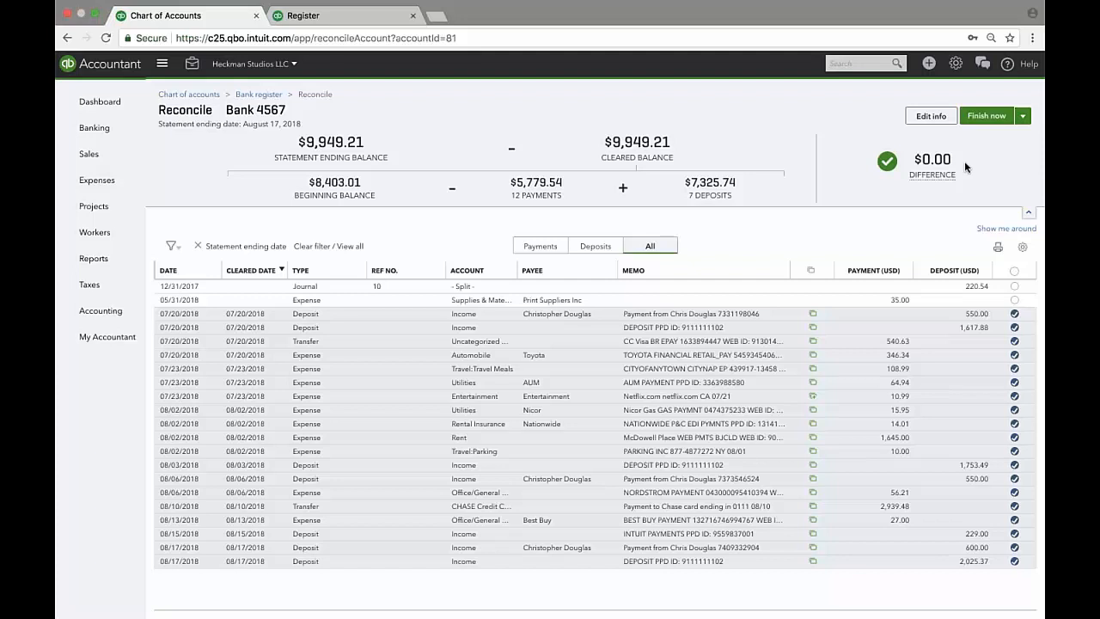
Use Finish now to complete the Bank 4567 reconciliation and close the success message.
click(1024, 120)
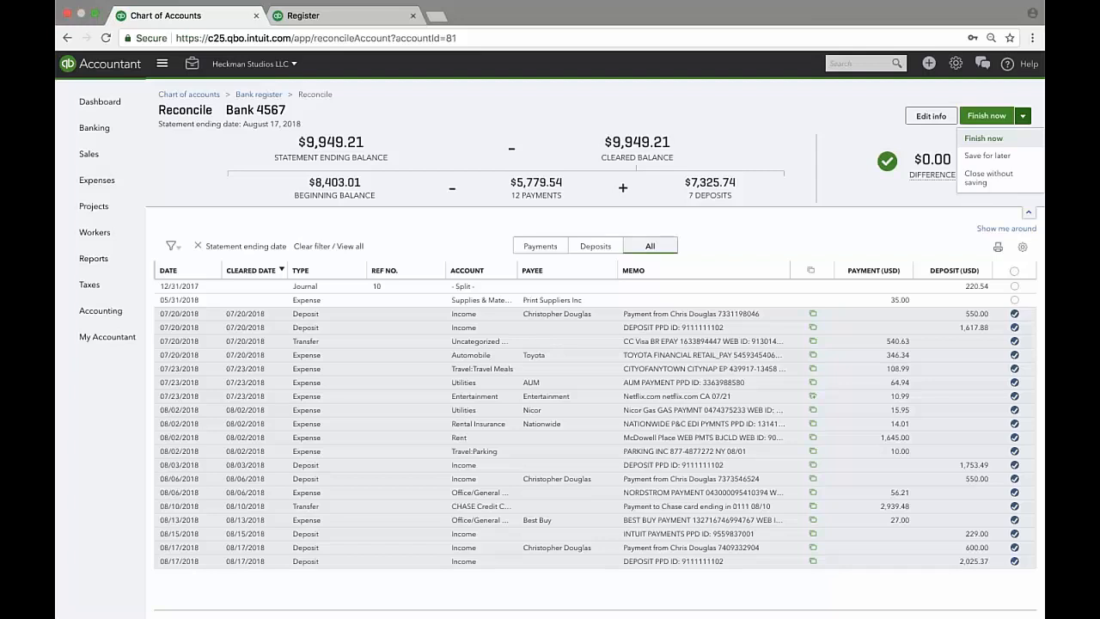
click(983, 138)
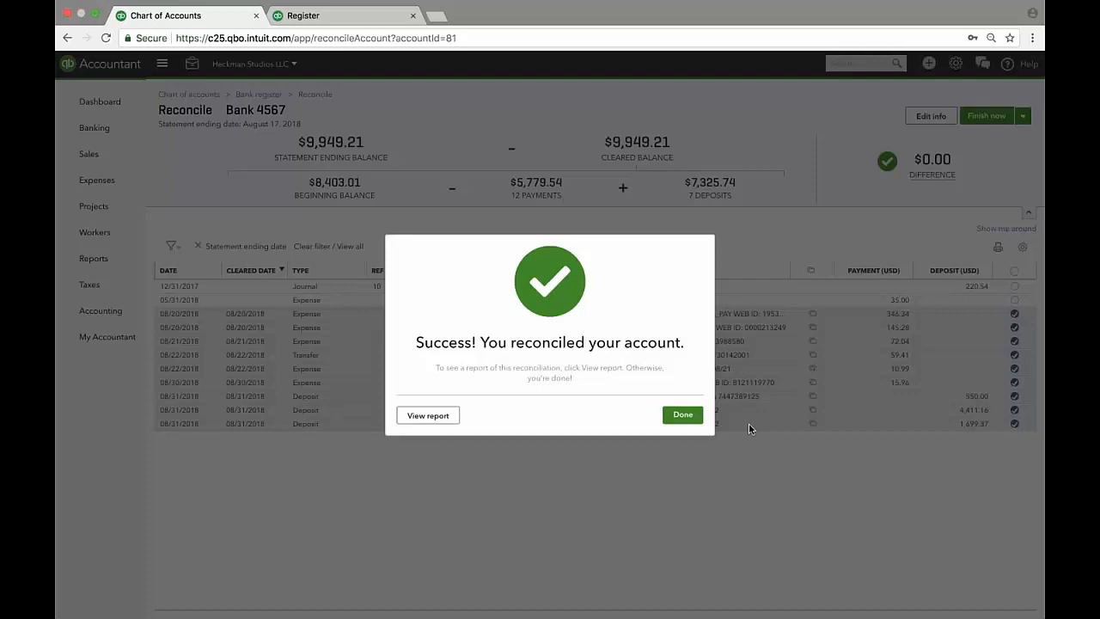
click(682, 414)
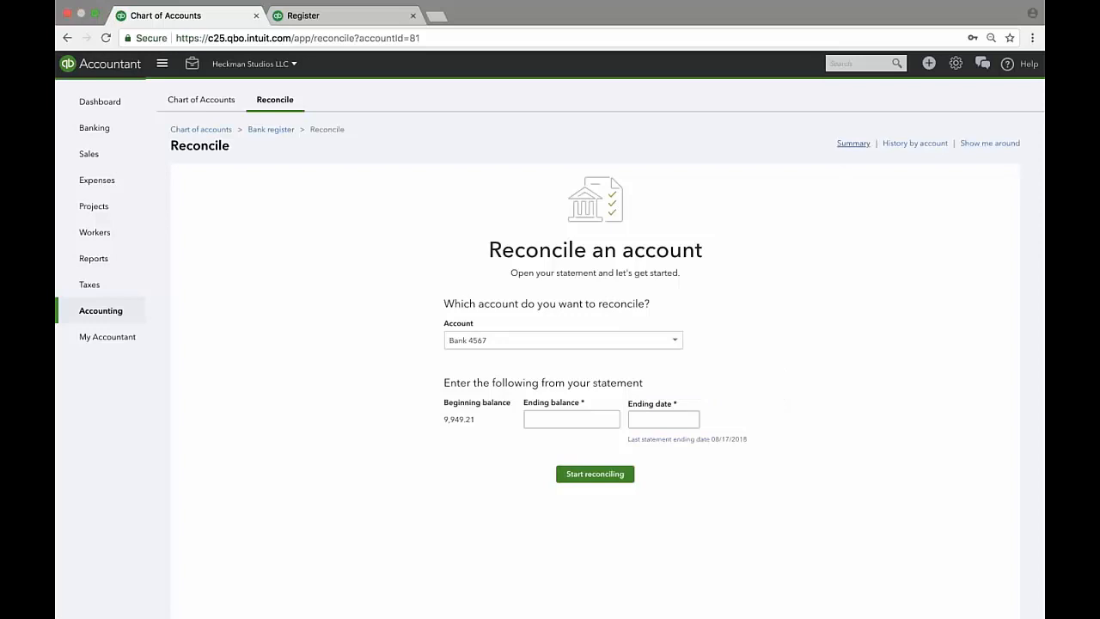
Open the reconciliation Summary and switch to History by account.
click(853, 143)
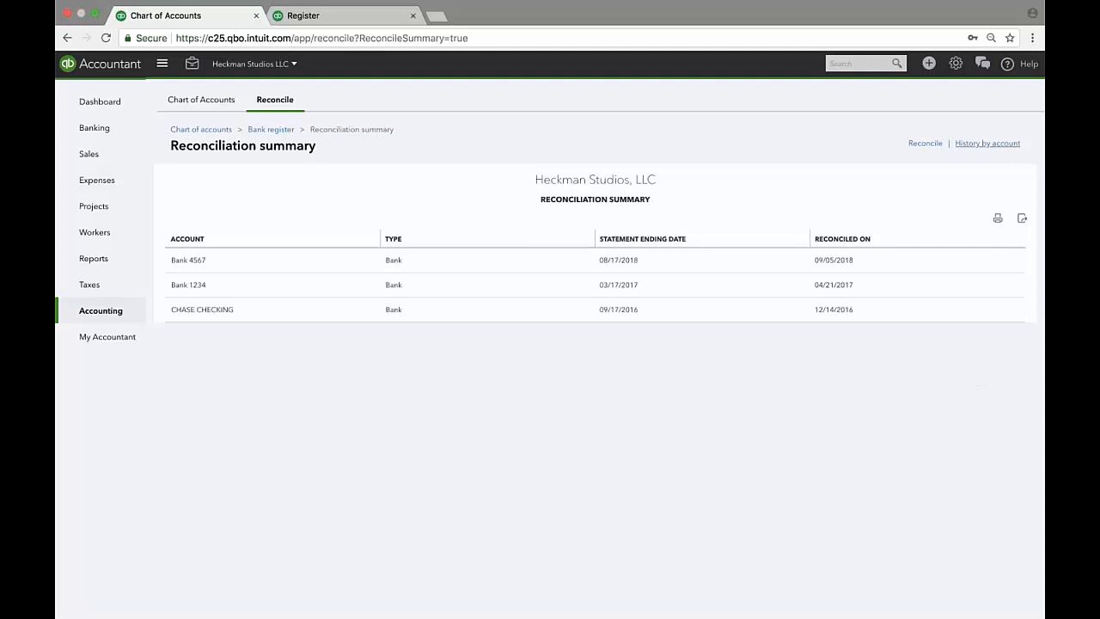
click(980, 144)
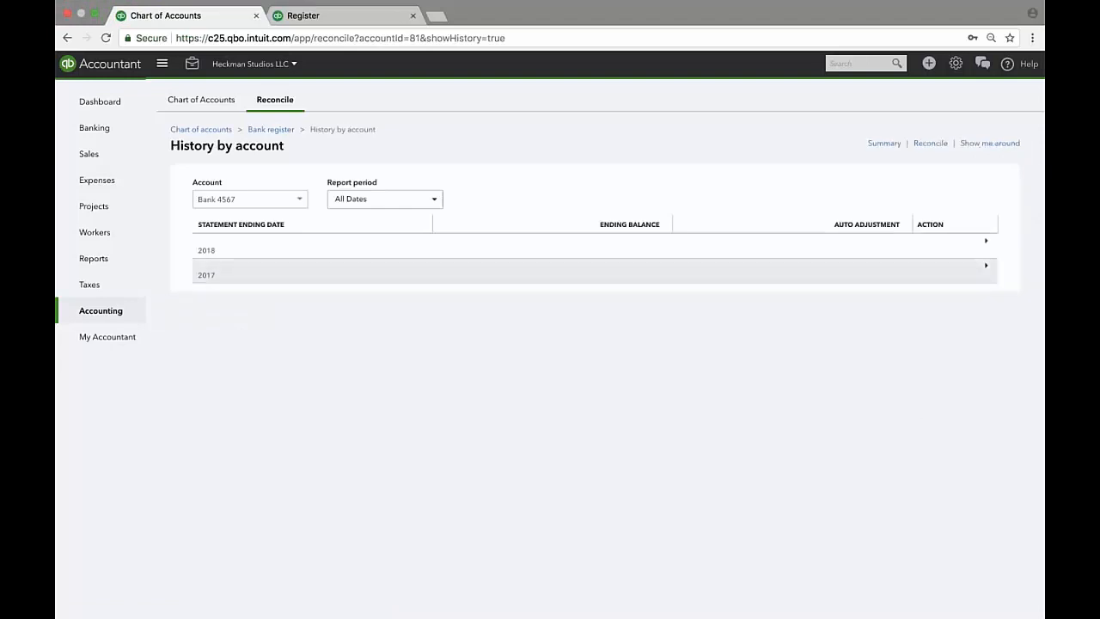
Keep Bank 4567 and All Dates, expand 2018 and 2017, and view the 08/17/2018 report.
click(252, 203)
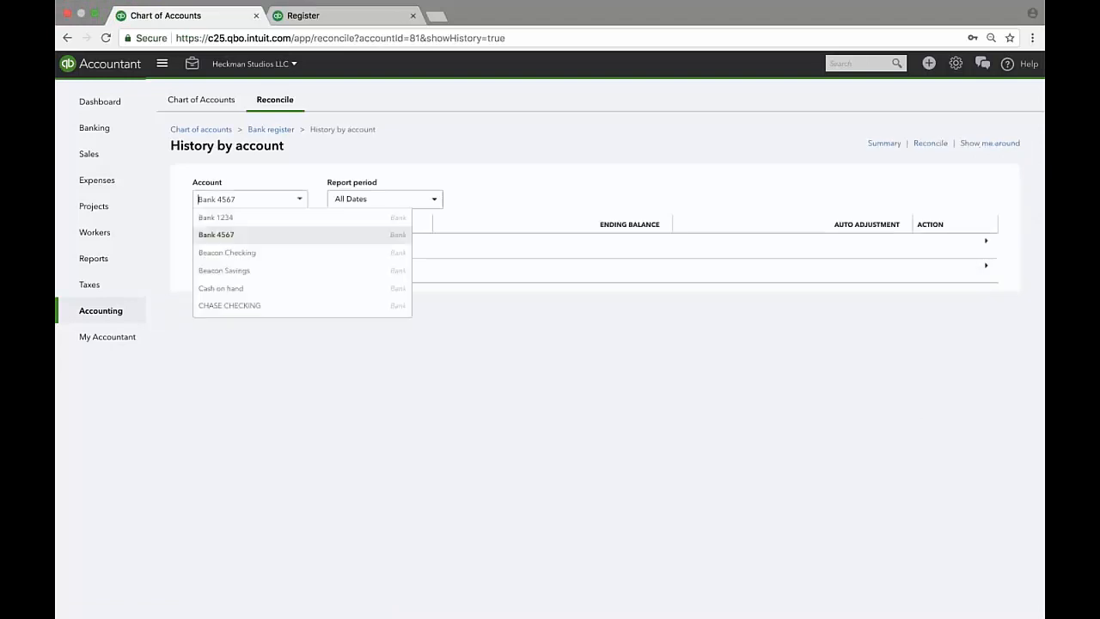
click(250, 234)
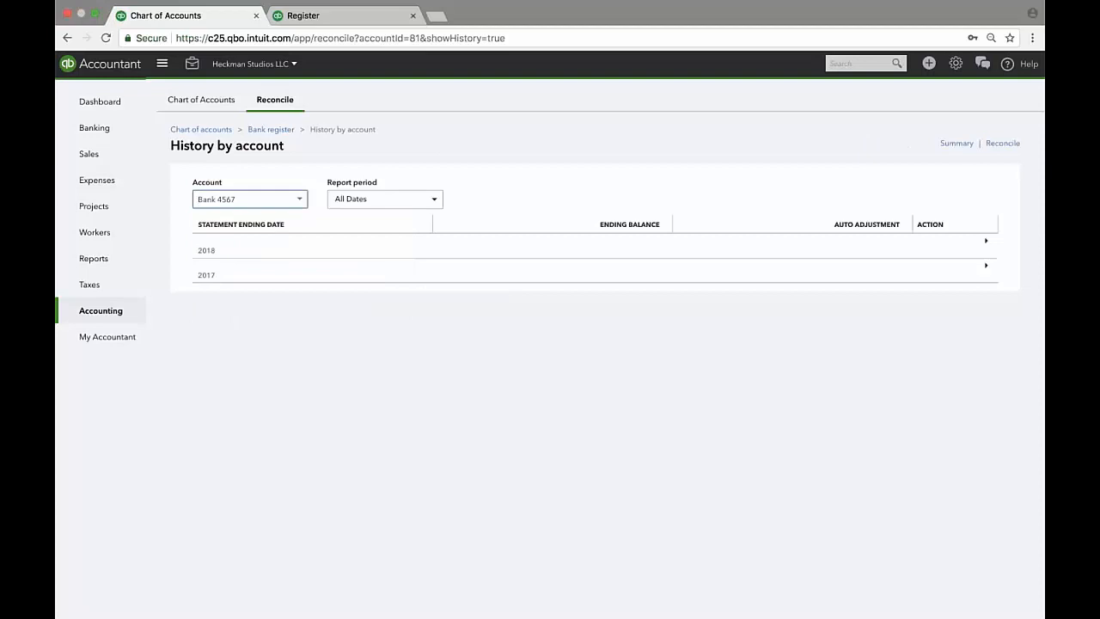
click(384, 200)
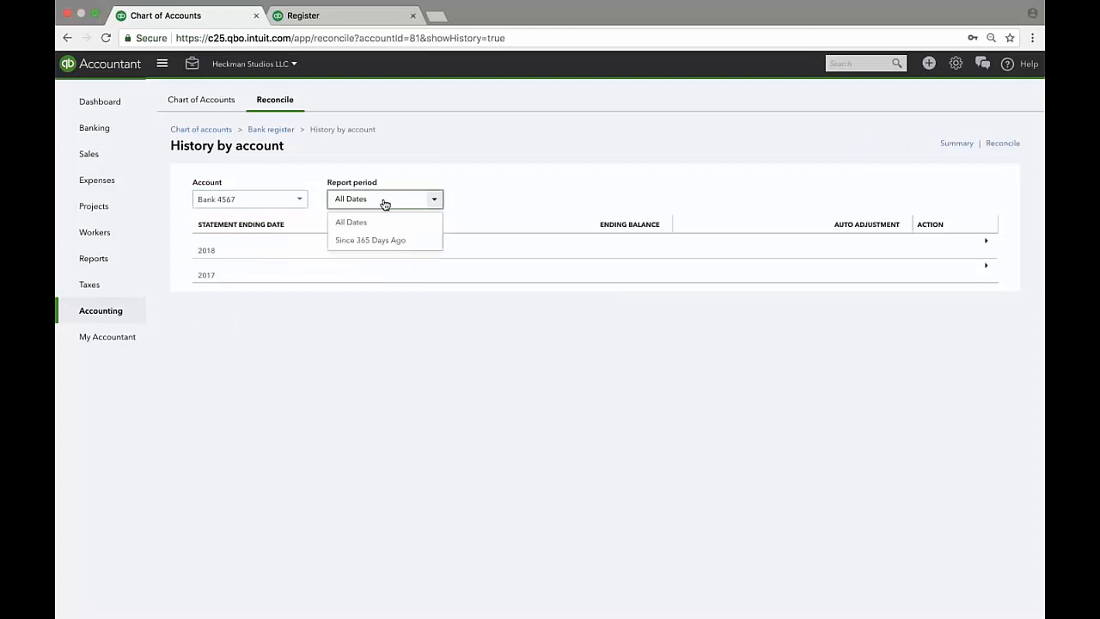
click(579, 176)
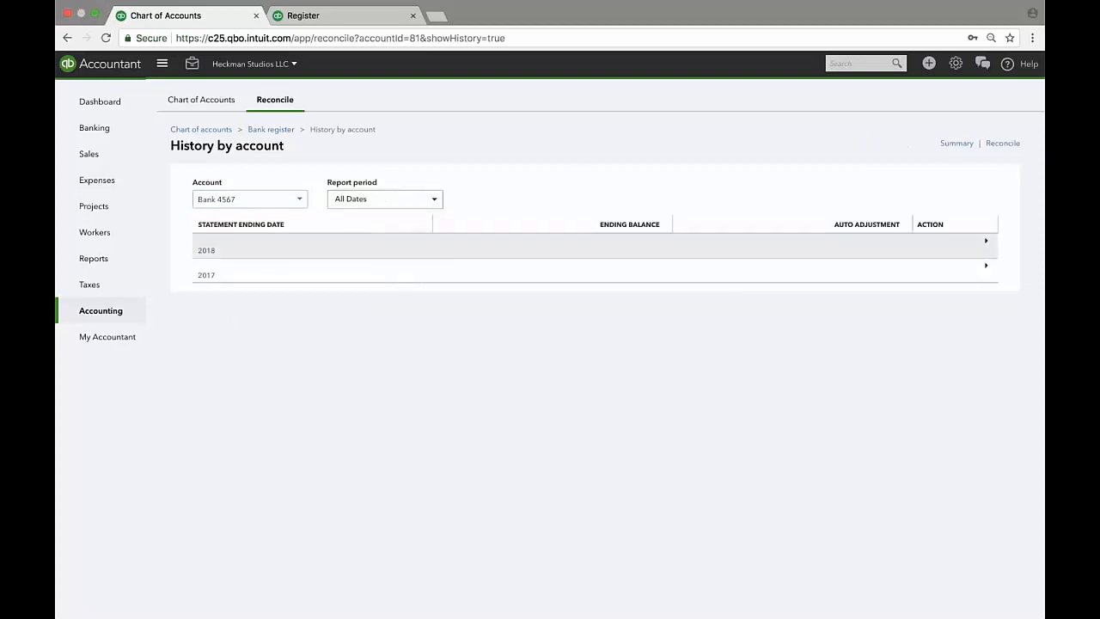
click(222, 249)
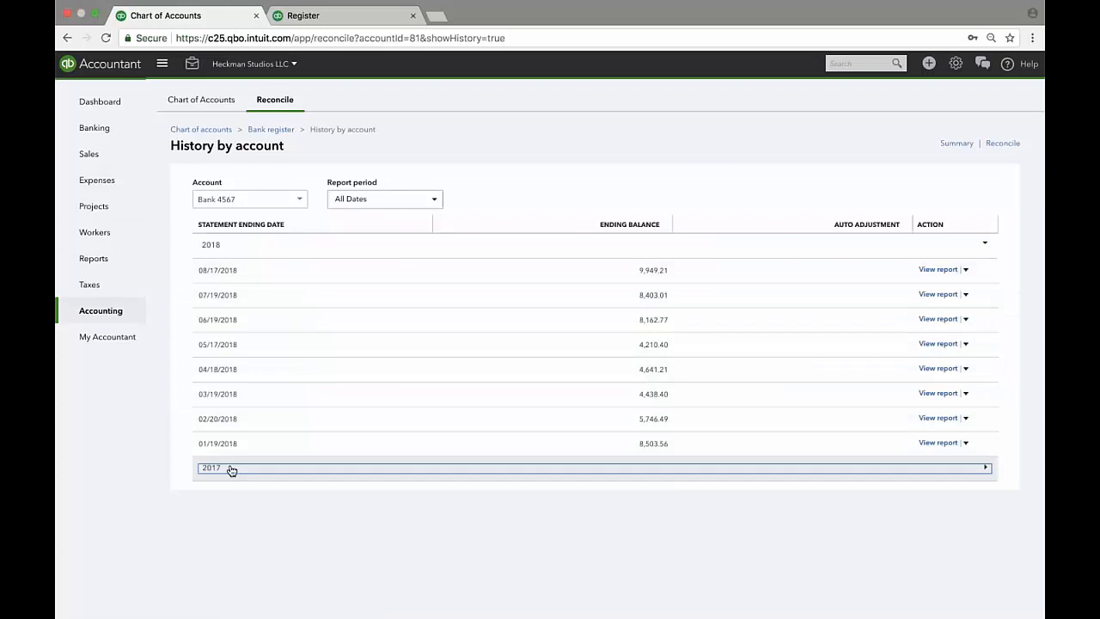
click(231, 469)
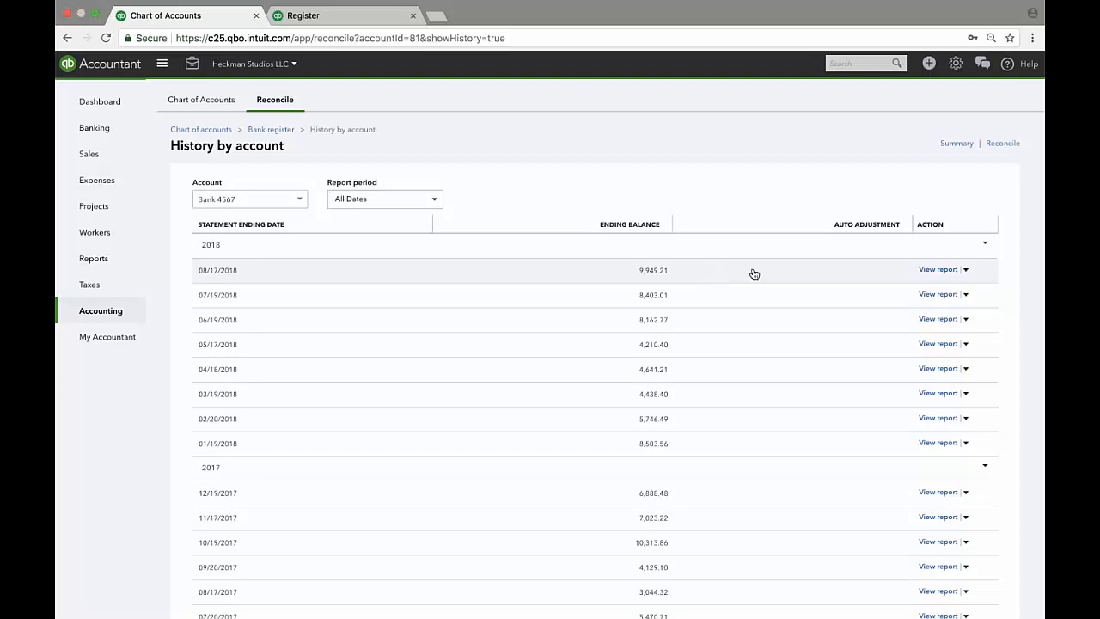
click(964, 270)
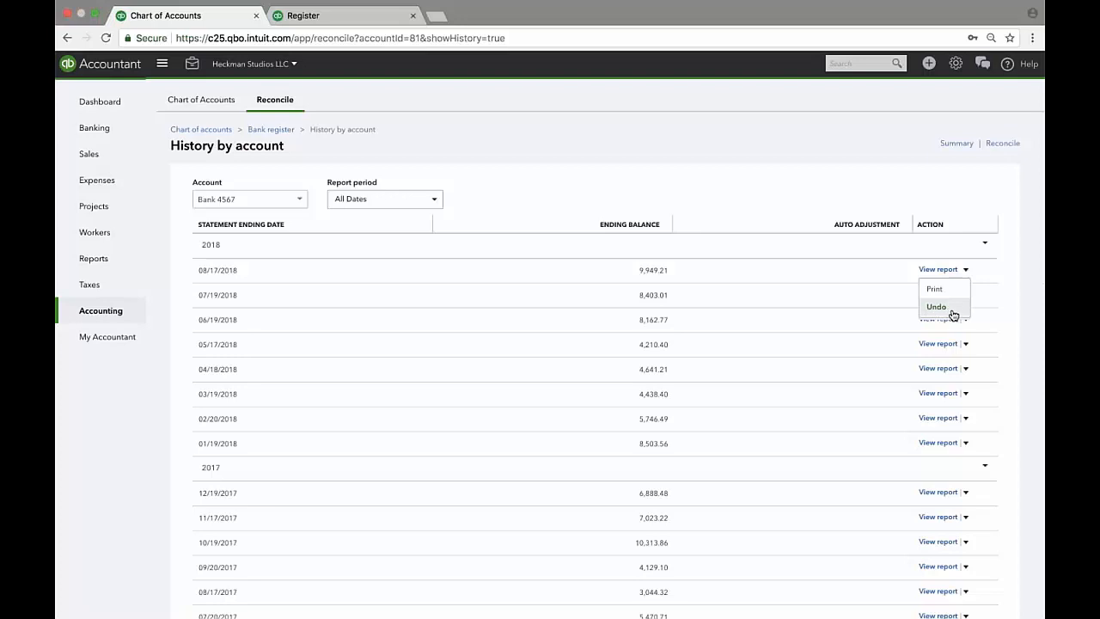
key(Escape)
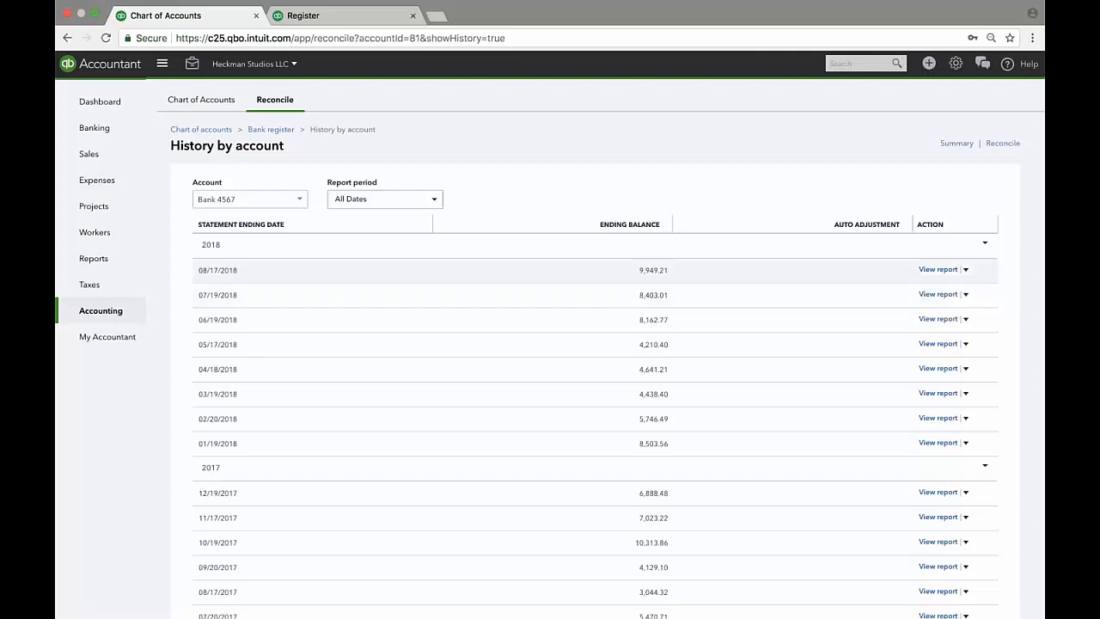
click(937, 269)
scroll(594, 364, down, 1)
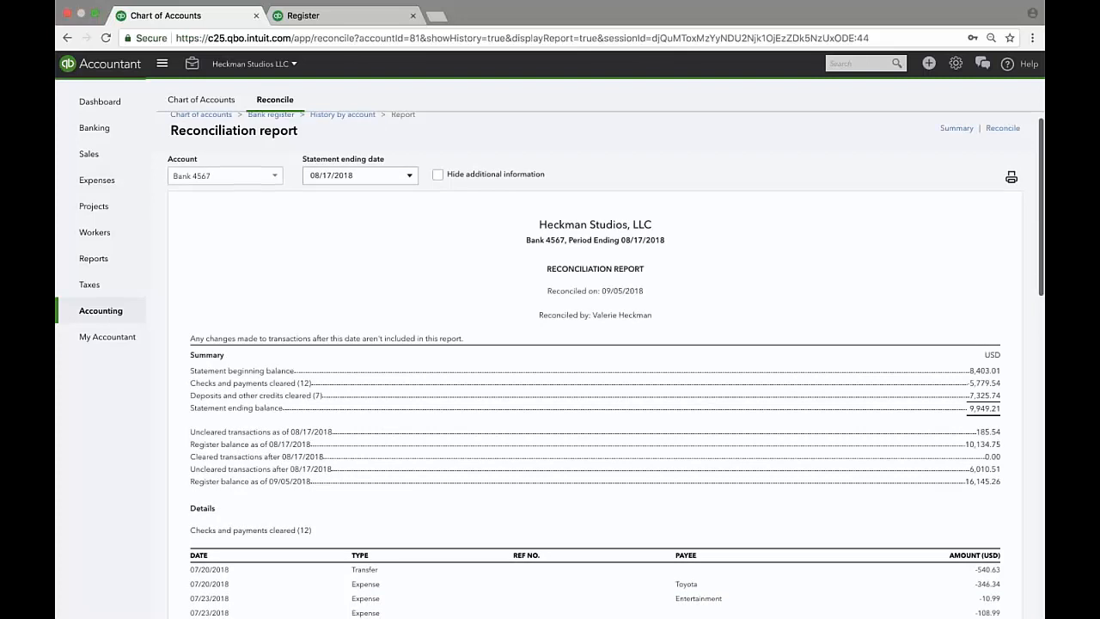
Scroll to the report details and open the 07/23/2018 Entertainment $10.99 expense.
scroll(594, 365, down, 3)
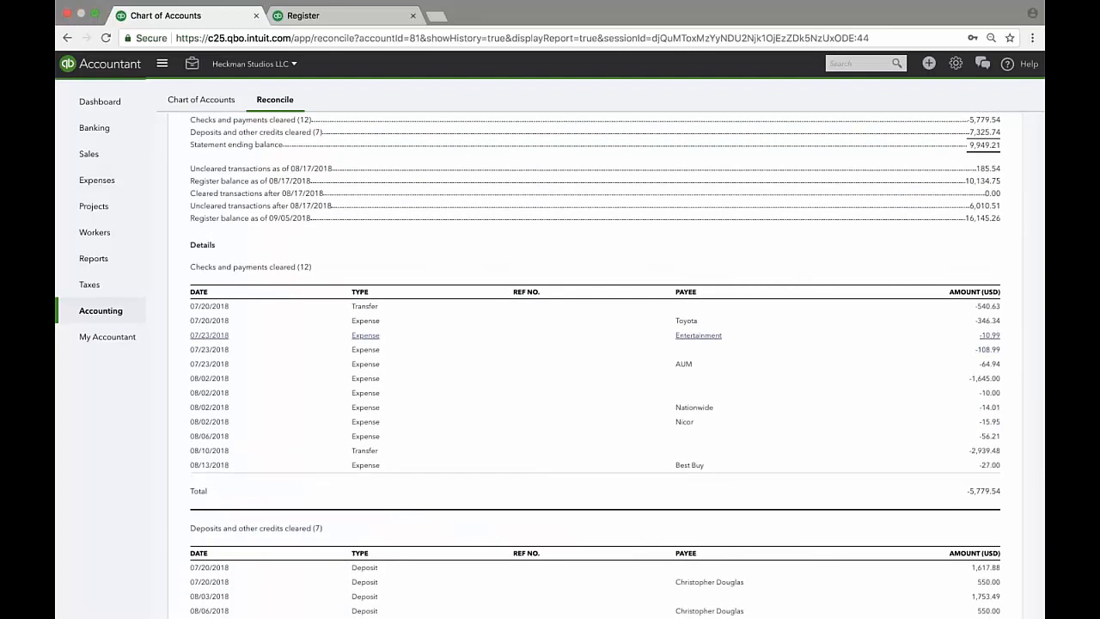
click(365, 336)
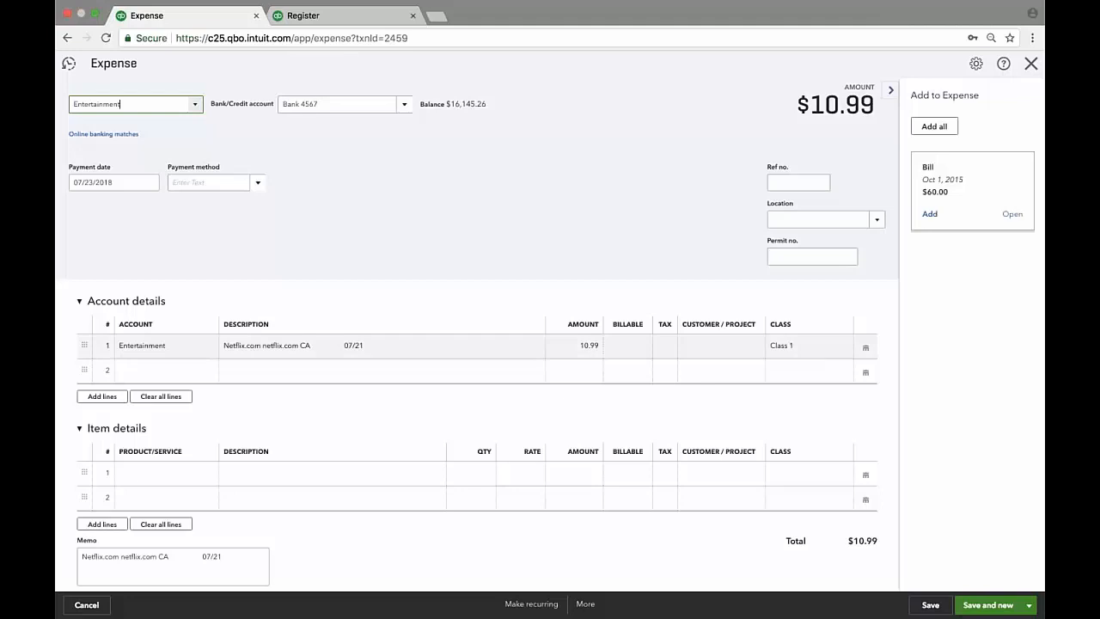
Lower the Entertainment expense from 10.99 to 9.99, accept both warnings, and save it.
click(588, 348)
key(Left)
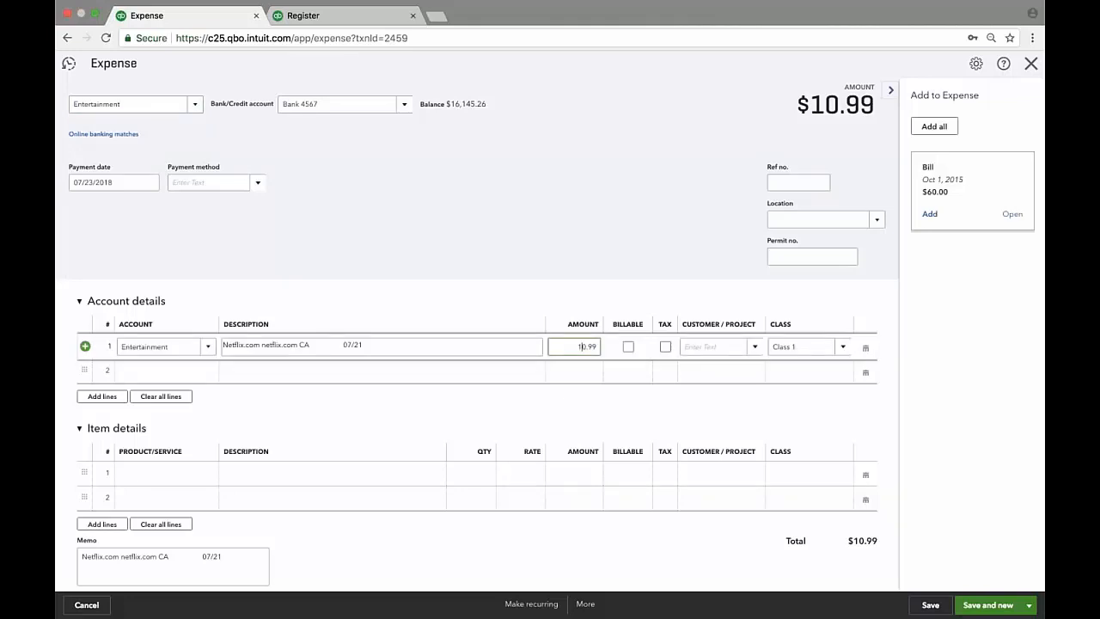
key(BackSpace)
click(256, 439)
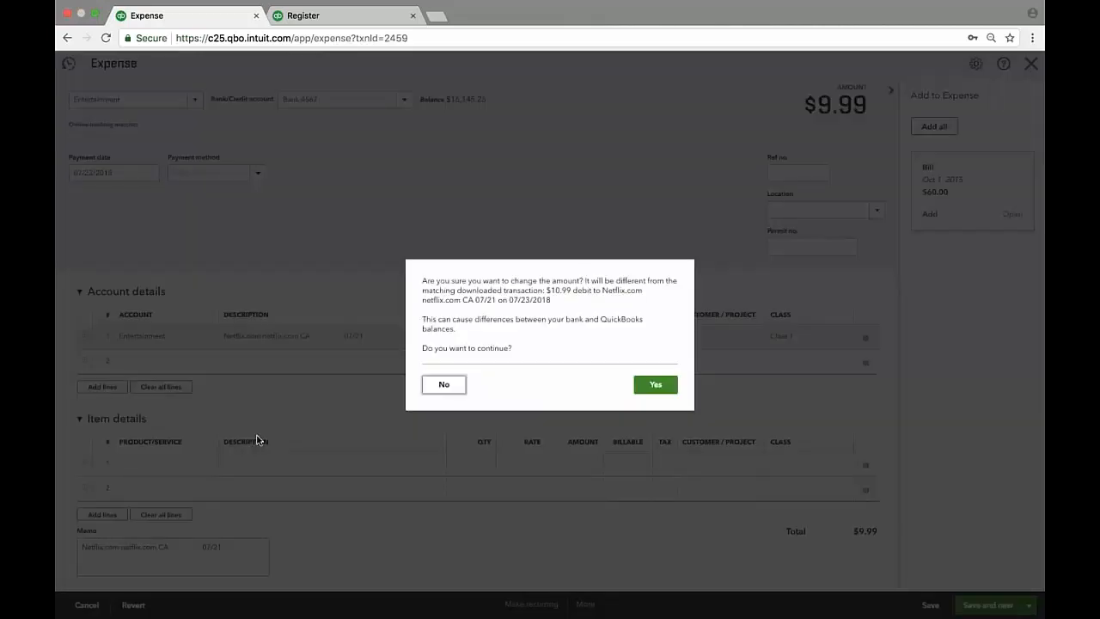
click(636, 383)
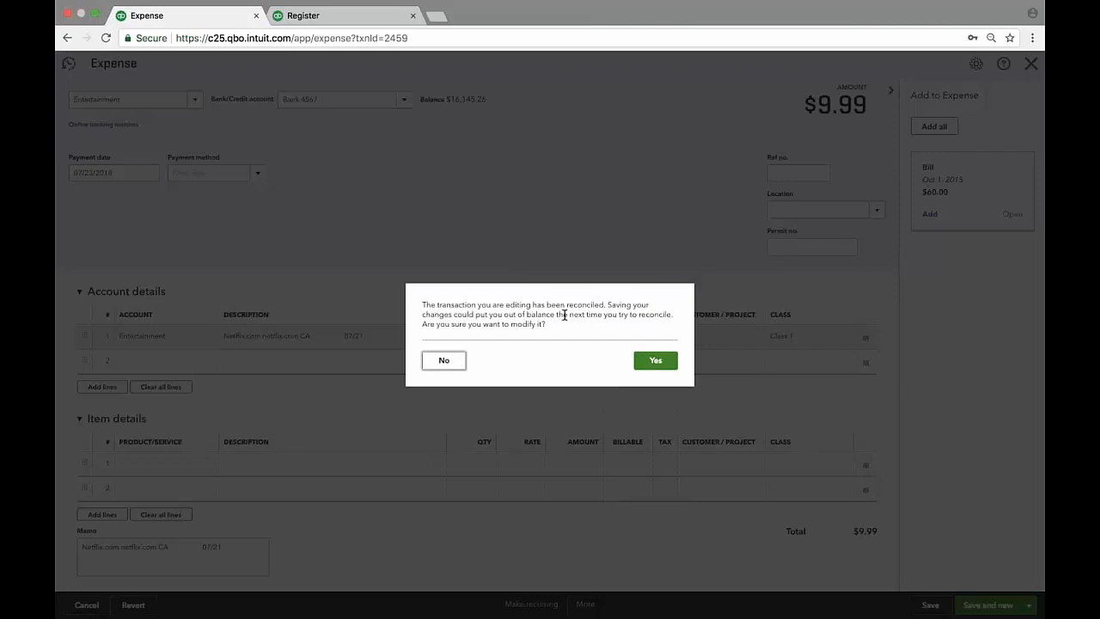
click(656, 361)
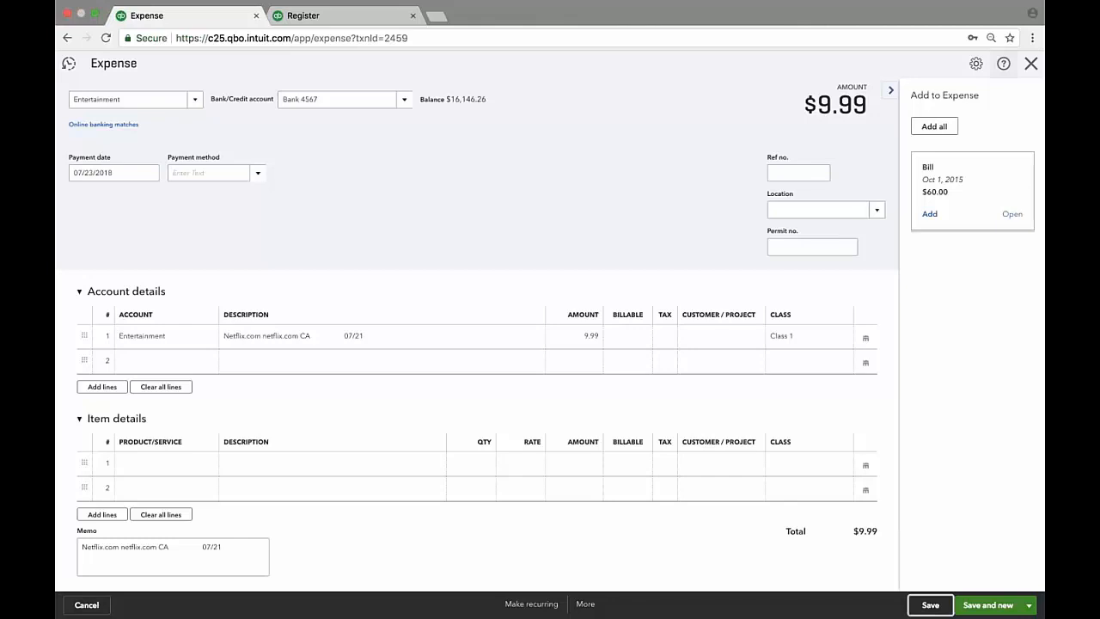
click(1034, 69)
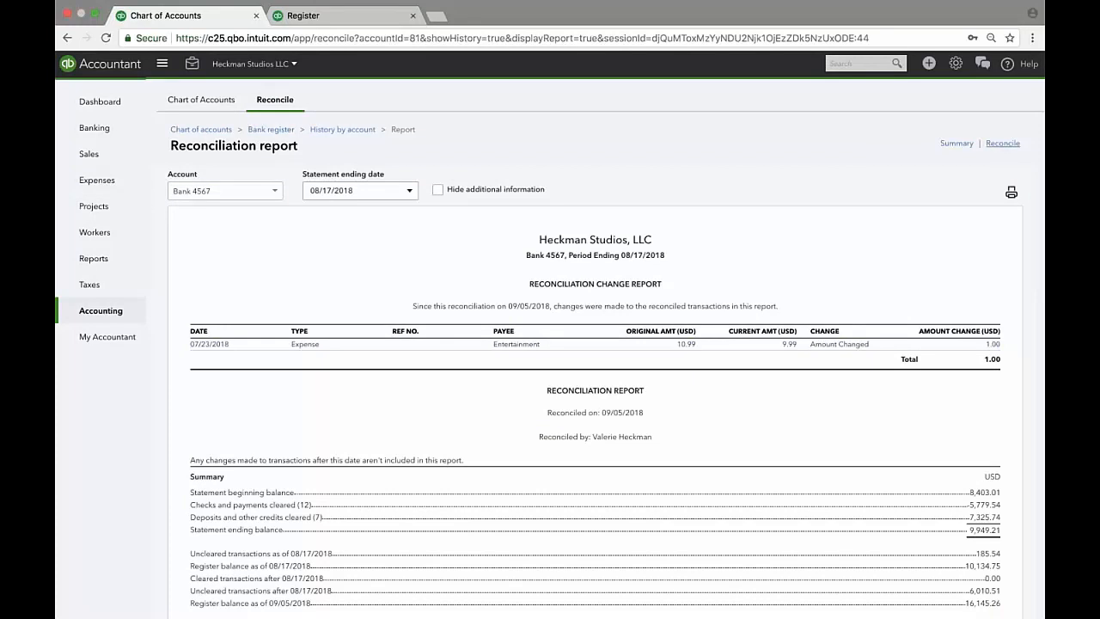
Start reconciling Bank 4567, which shows the 9,950.21 beginning balance off by $1.00.
click(1001, 144)
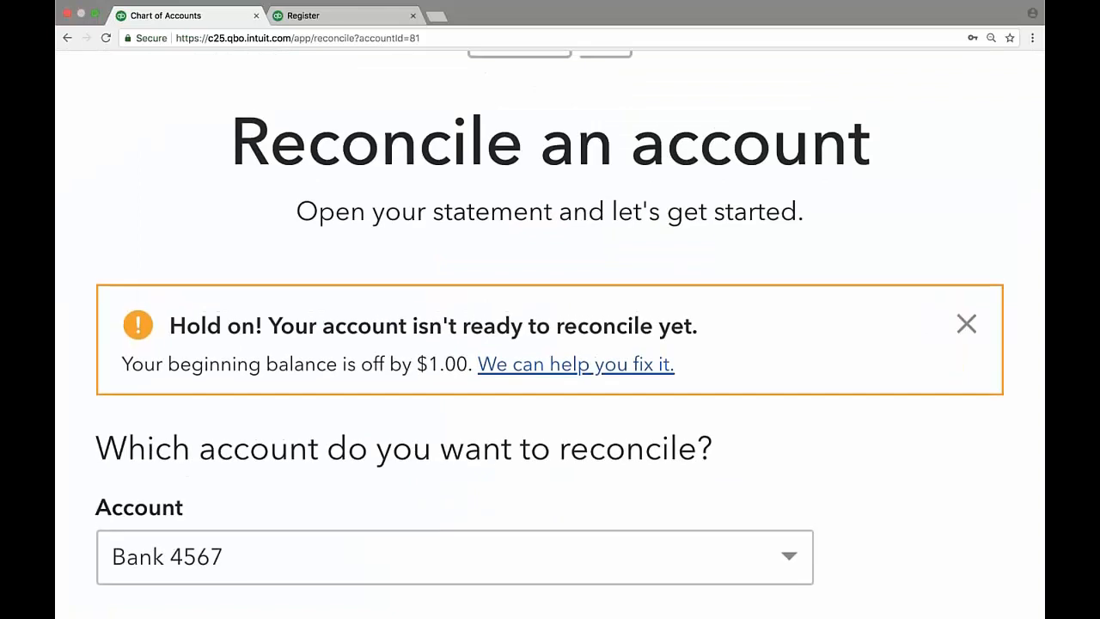
Open the Reconciliation Discrepancy Report and view the audit history of Expense ID 2459.
click(580, 353)
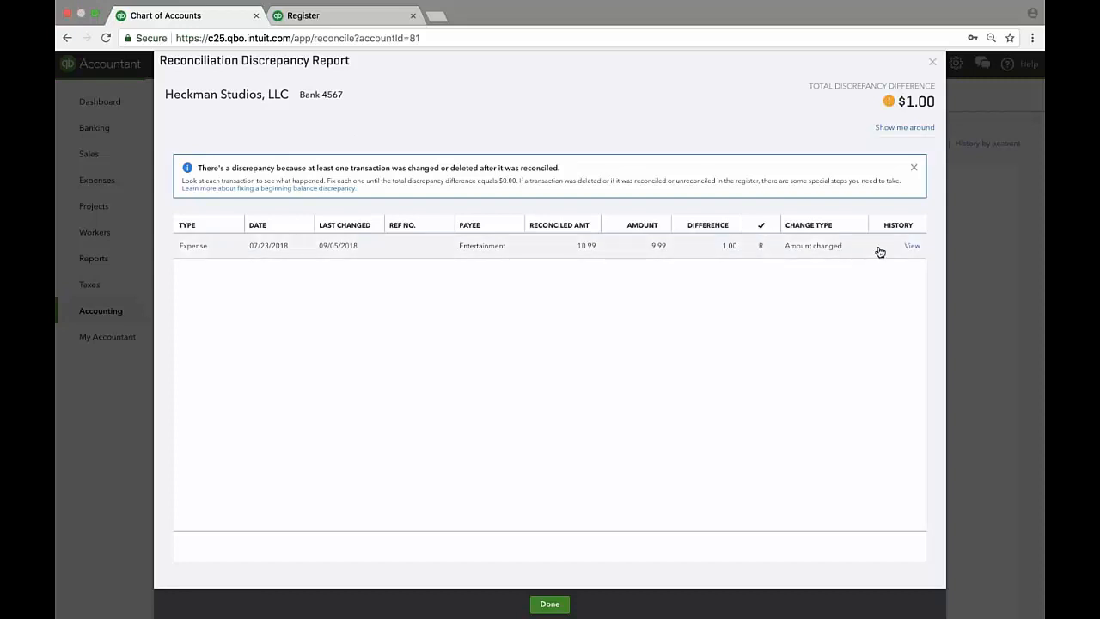
click(914, 249)
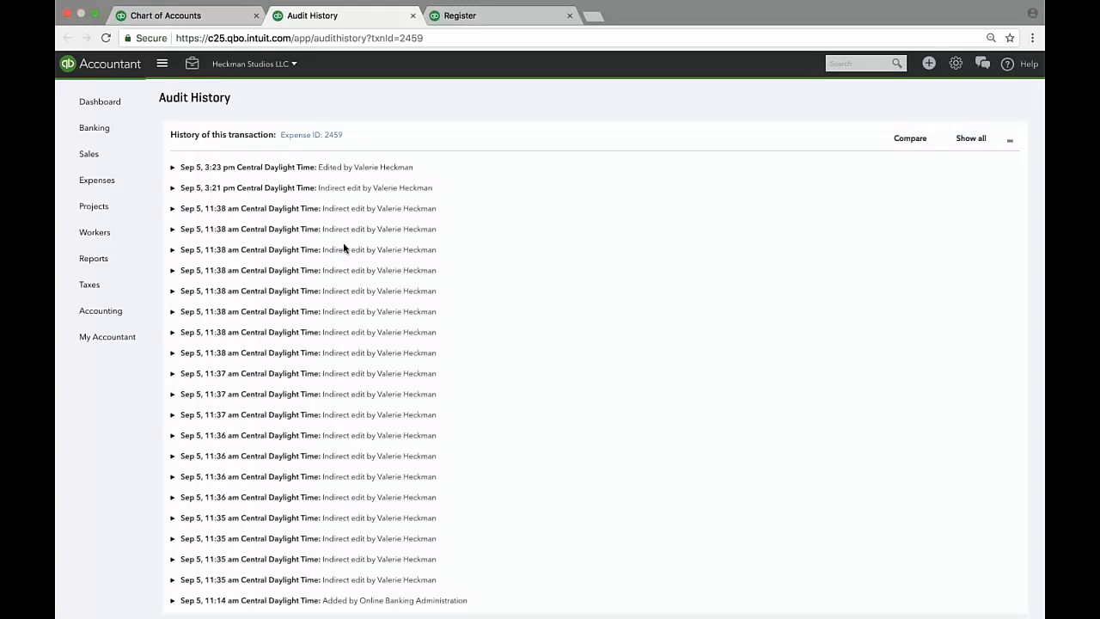
Compare the latest edits of Expense 2459, then open the 07/23/2018 Entertainment expense in the report.
click(172, 168)
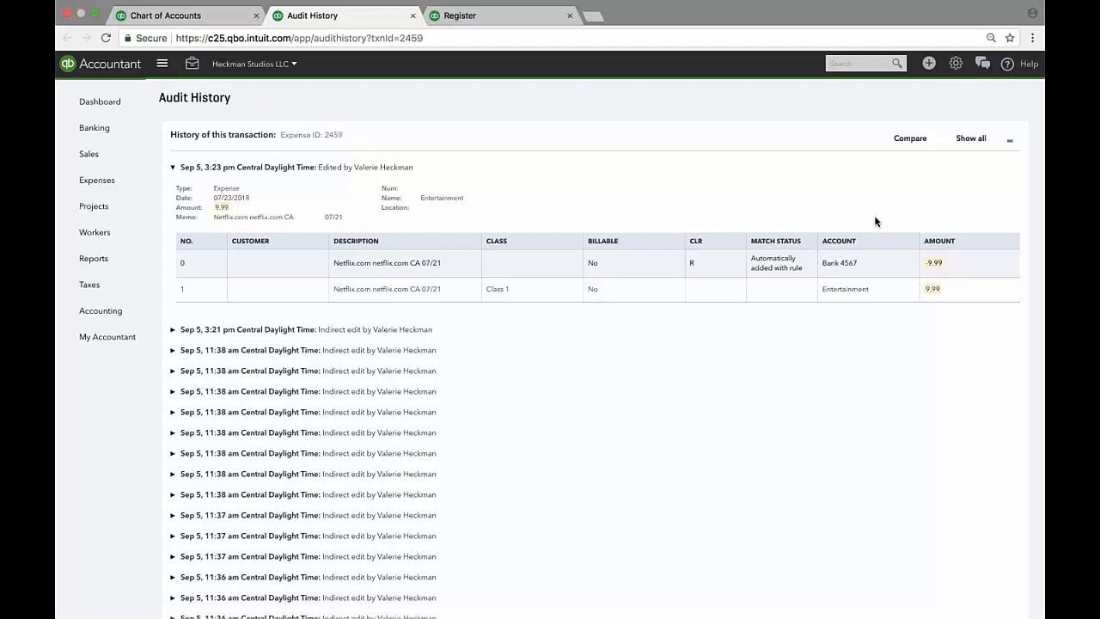
click(910, 139)
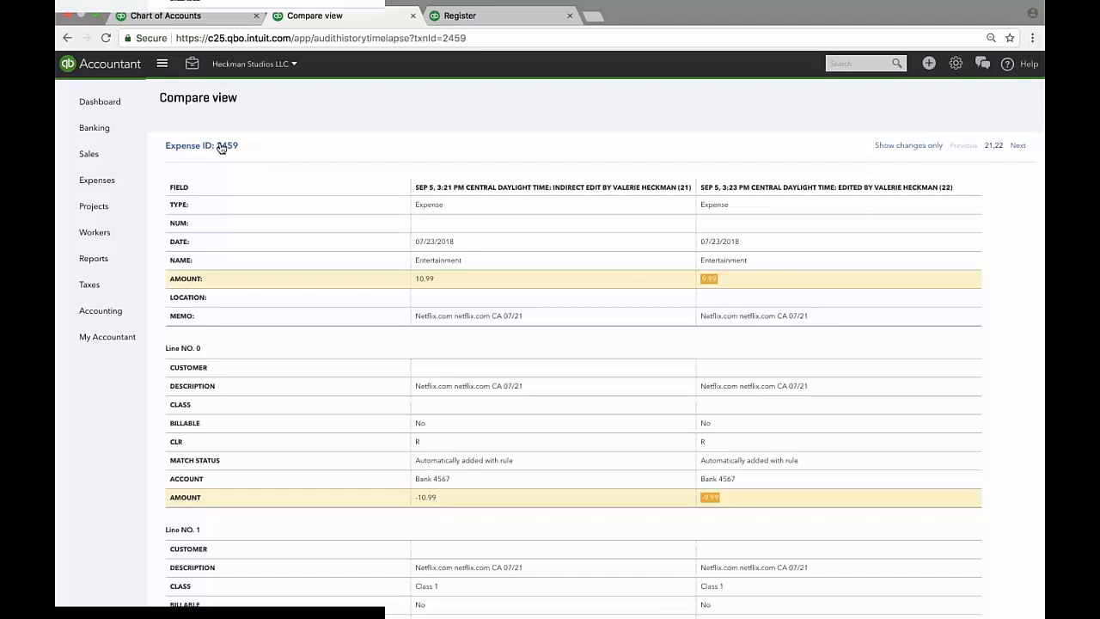
click(221, 146)
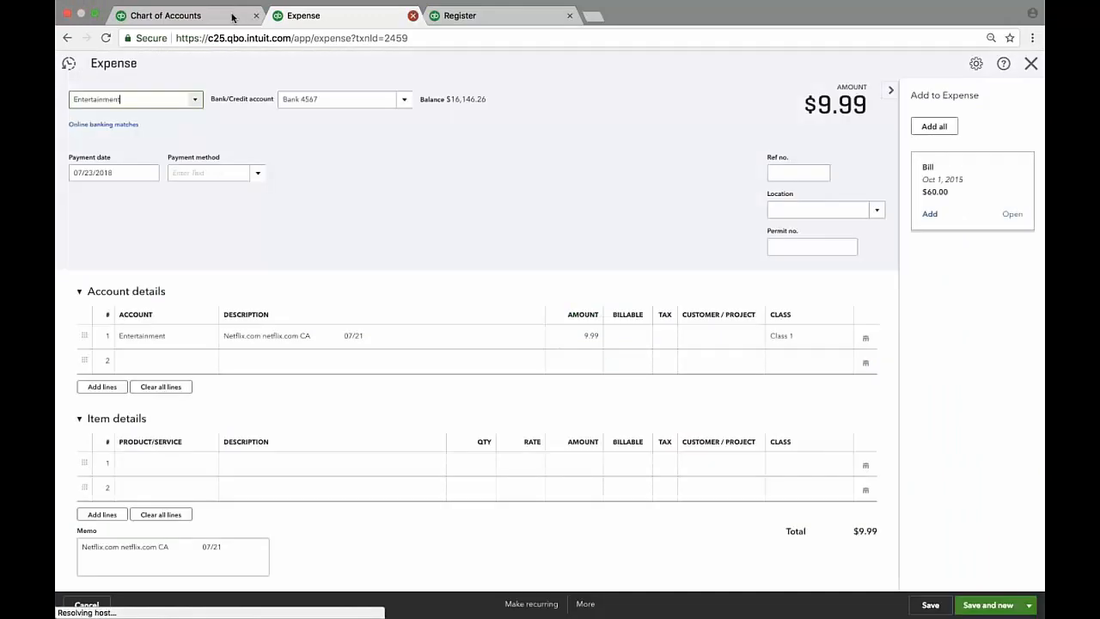
click(413, 15)
click(662, 246)
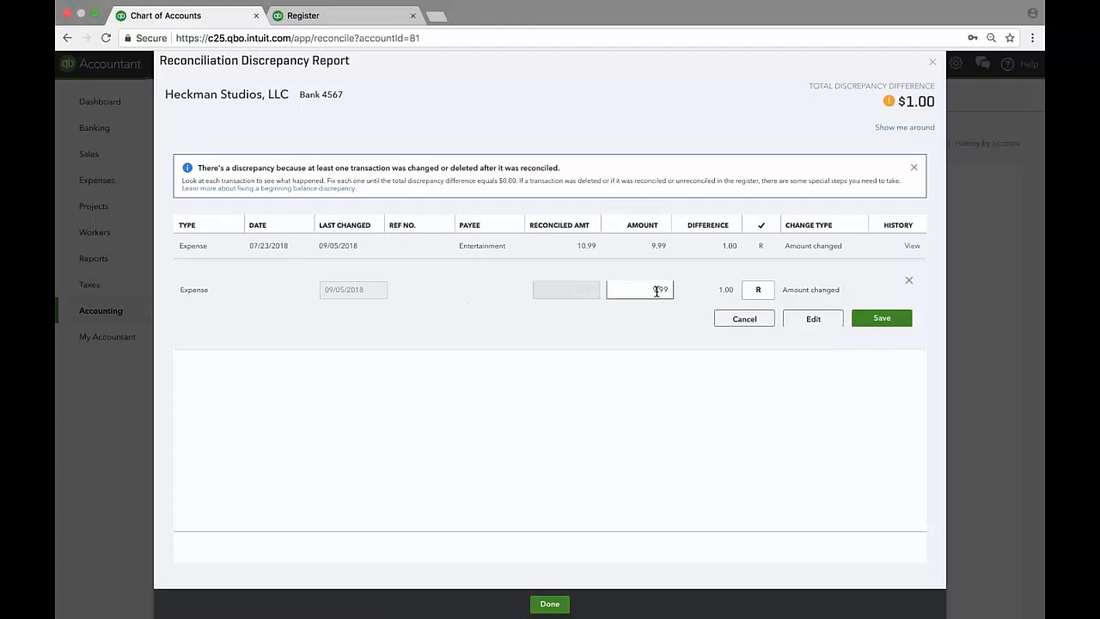
Change the Entertainment expense amount from 9.99 back to 10.99 and save, confirming the edit.
text(10)
click(881, 318)
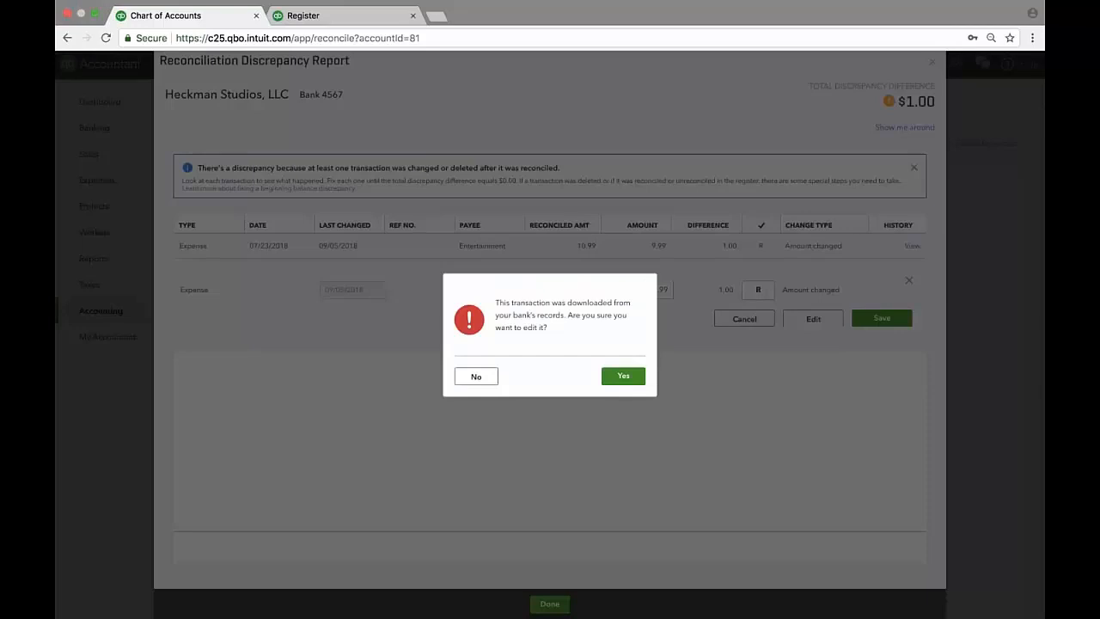
click(623, 378)
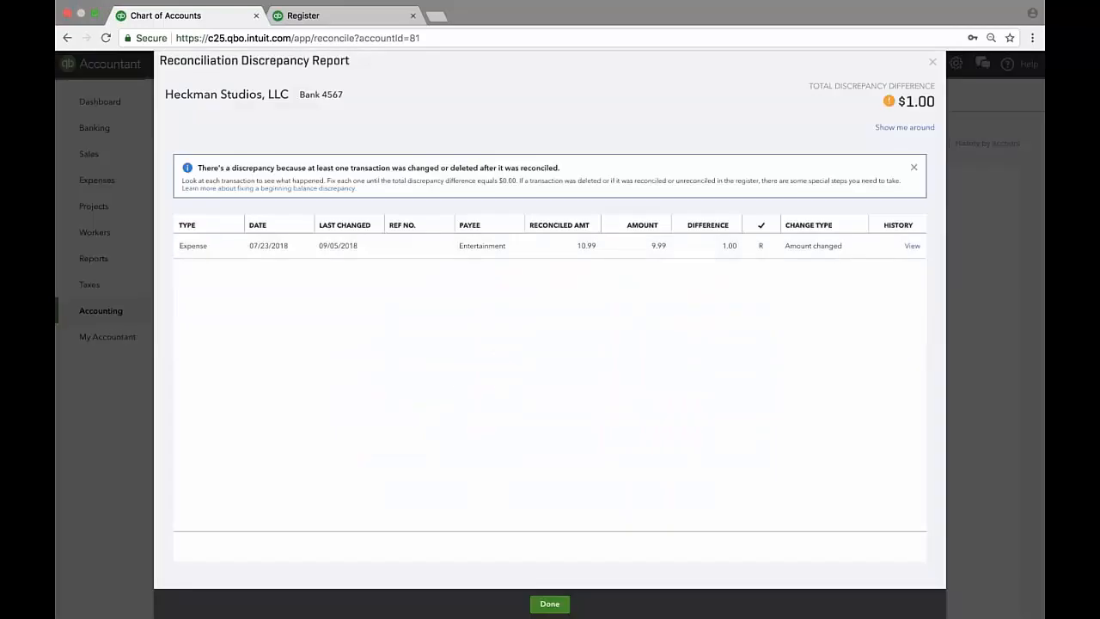